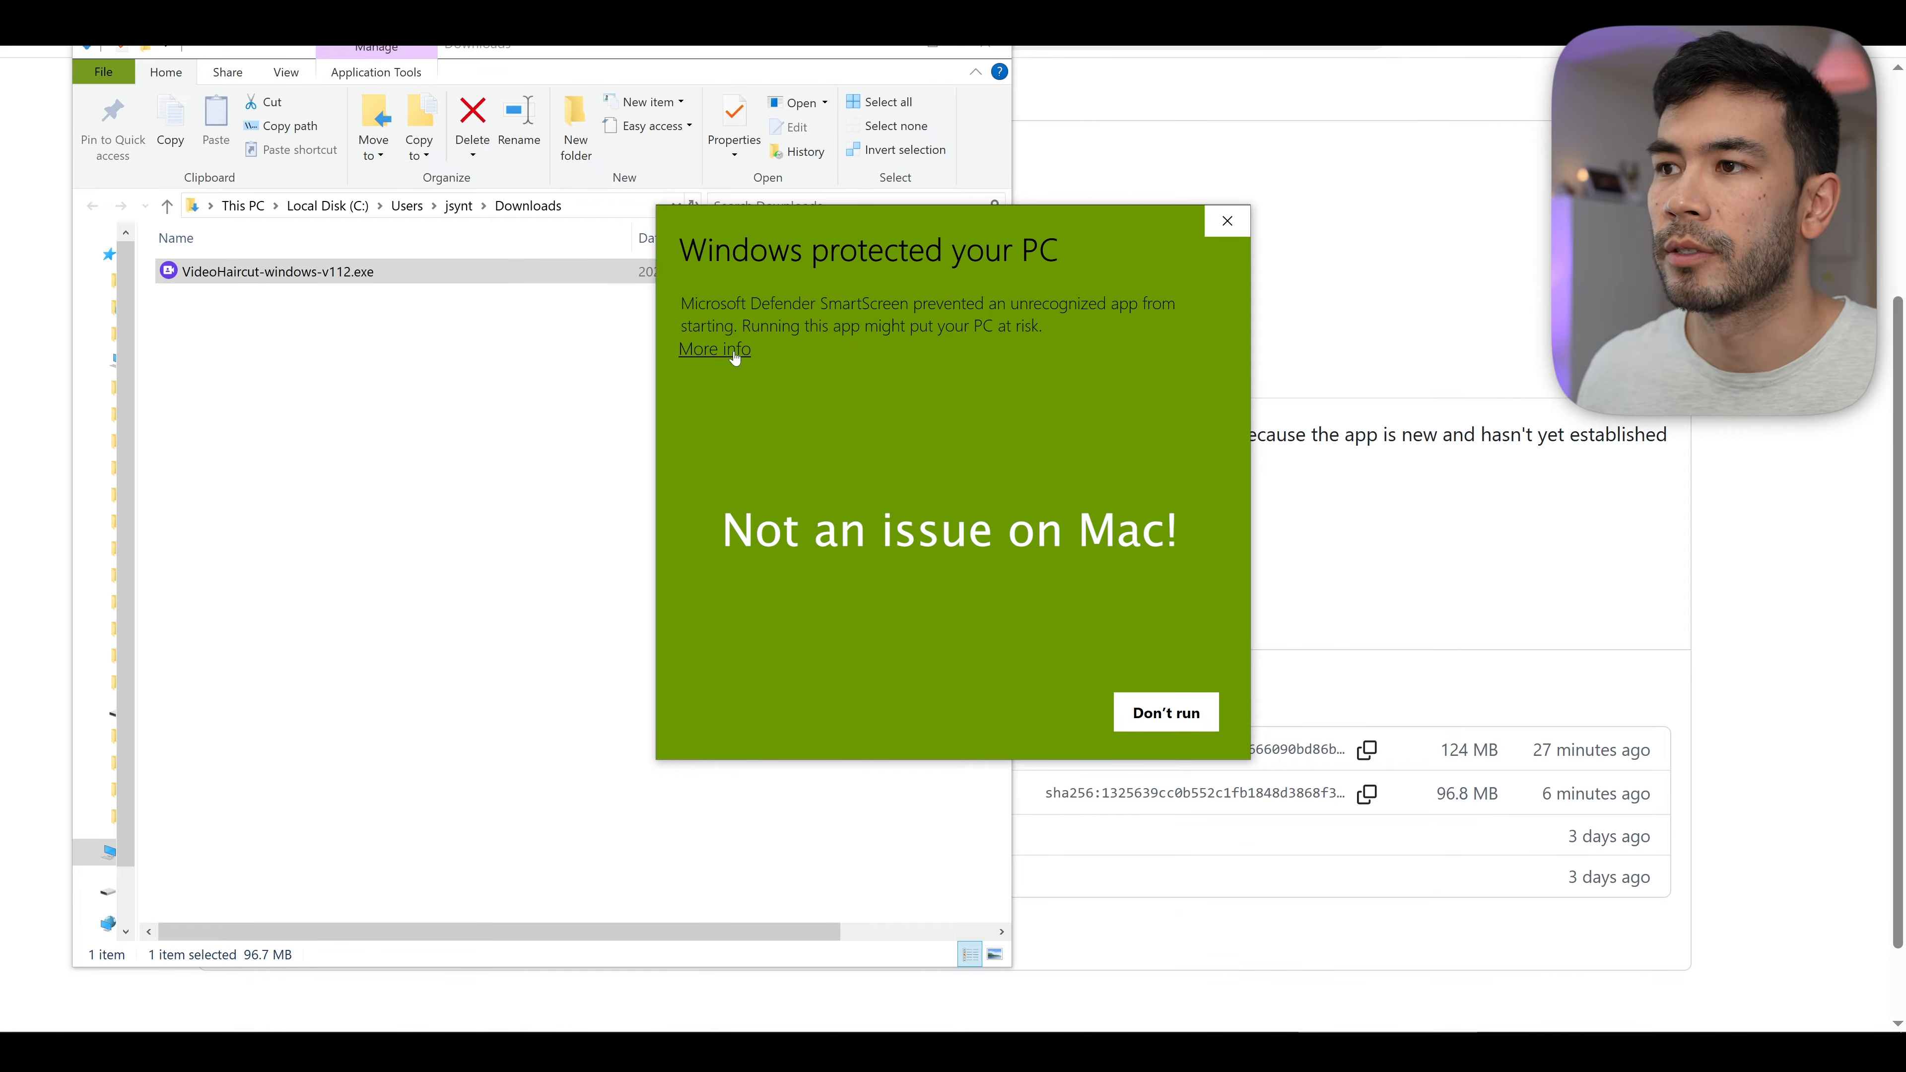
# - Show the SmartScreen warning's details and run VideoHaircut-windows-v112.exe anyway
pyautogui.click(734, 354)
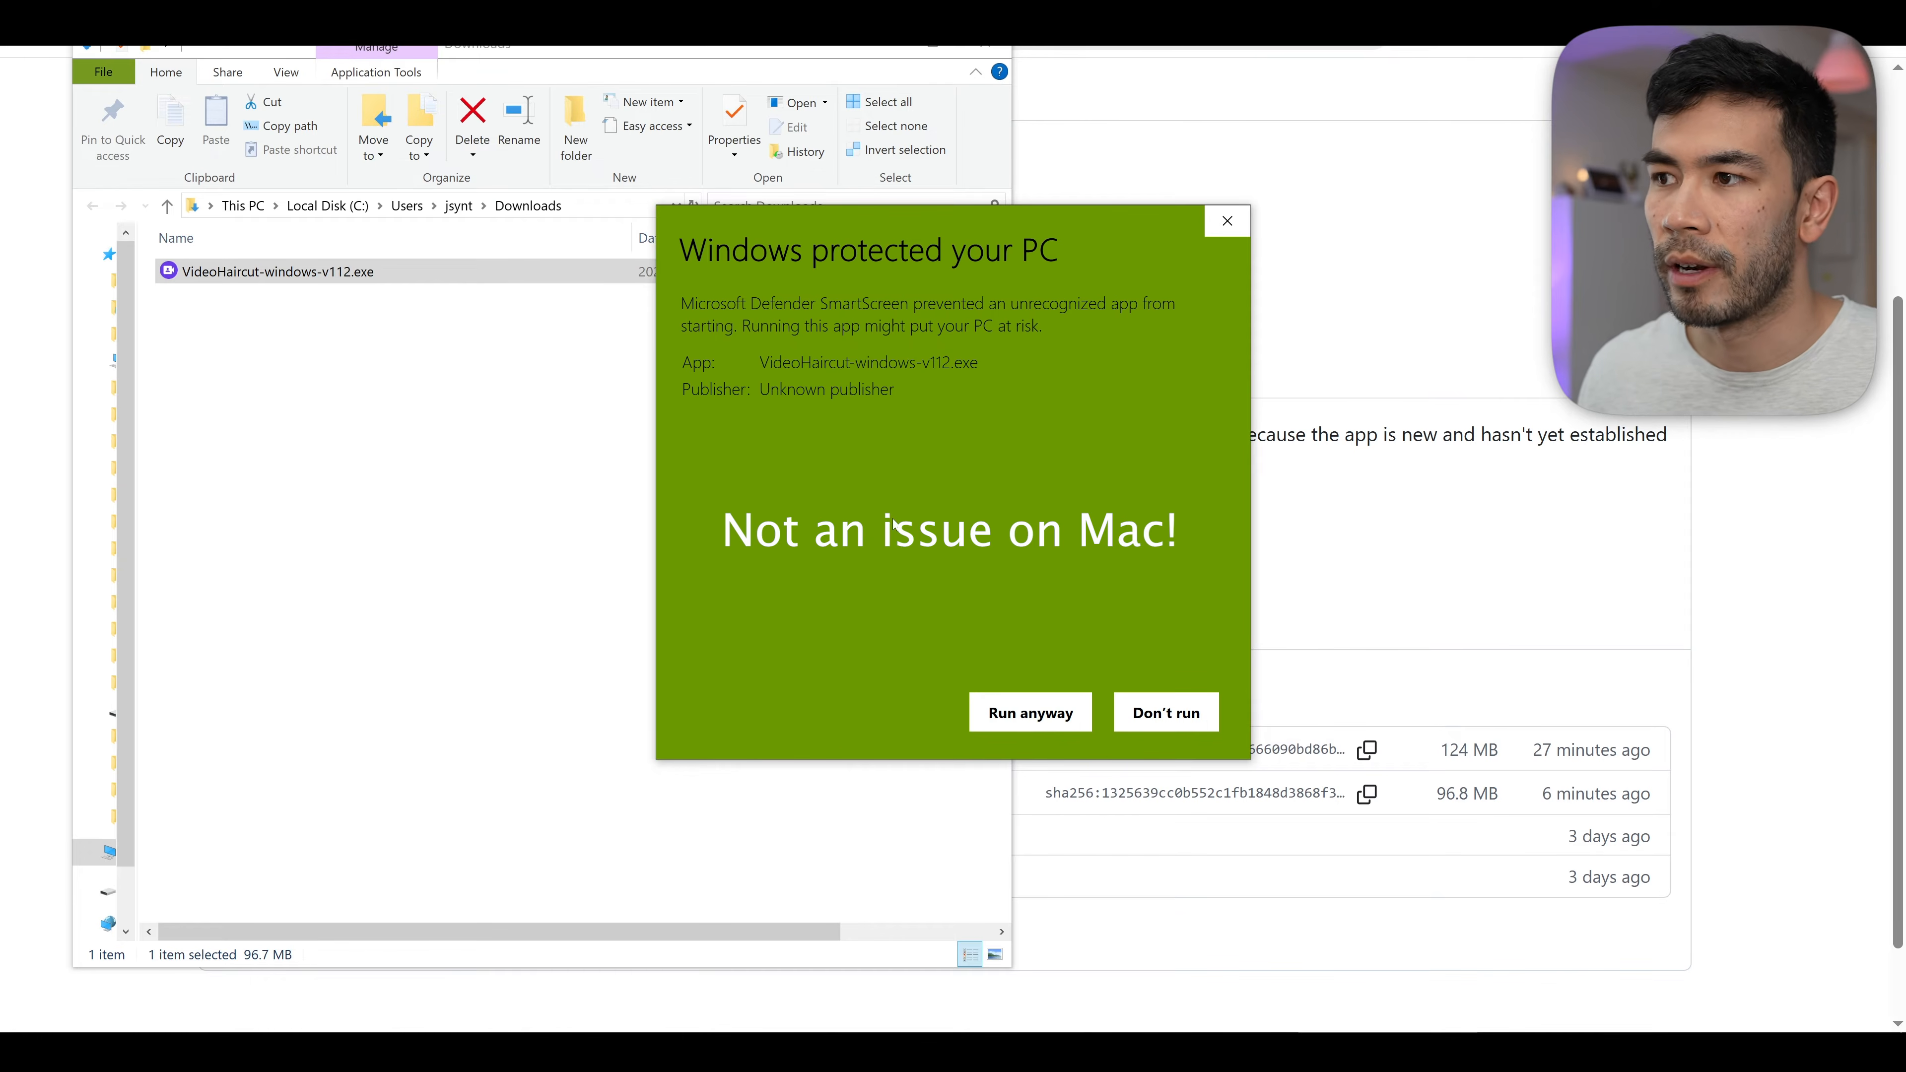
pyautogui.click(1030, 713)
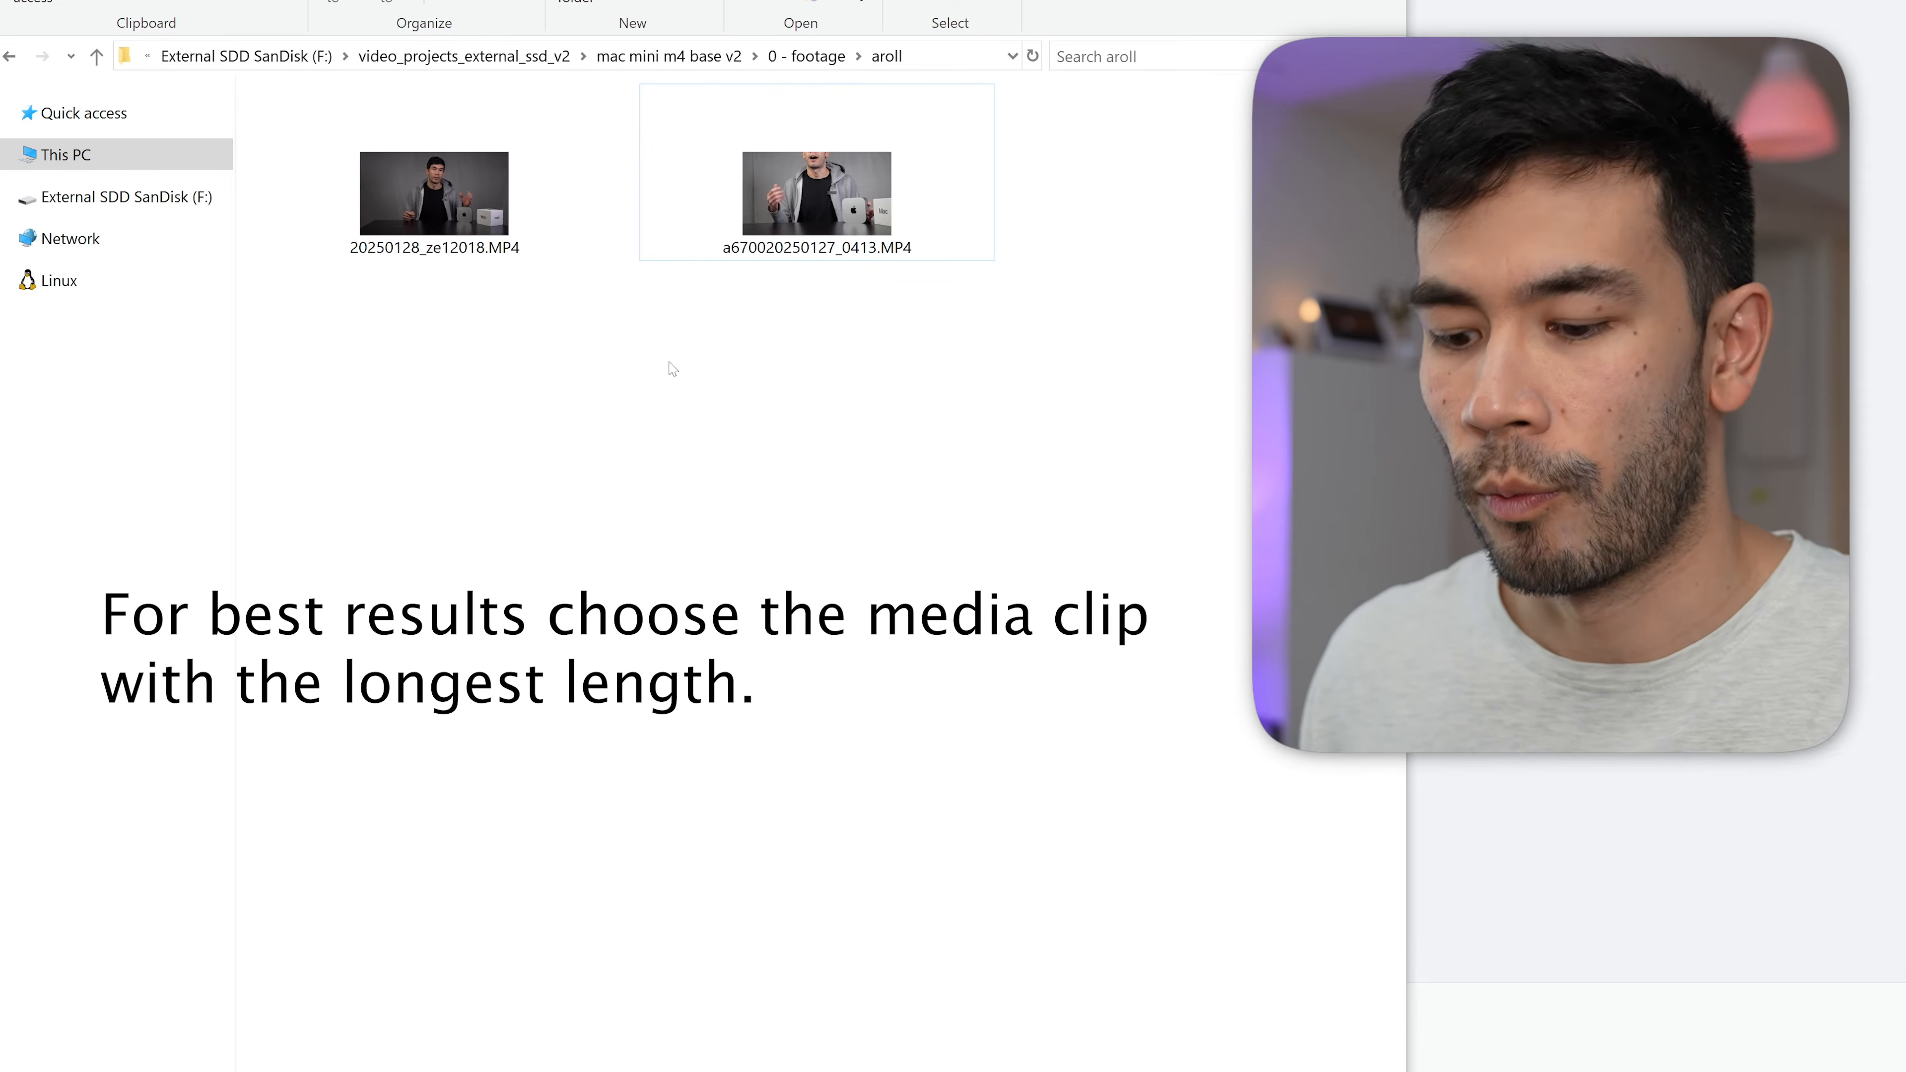
pyautogui.hotkey('ctrl', 'shift', '6')
pyautogui.click(277, 409)
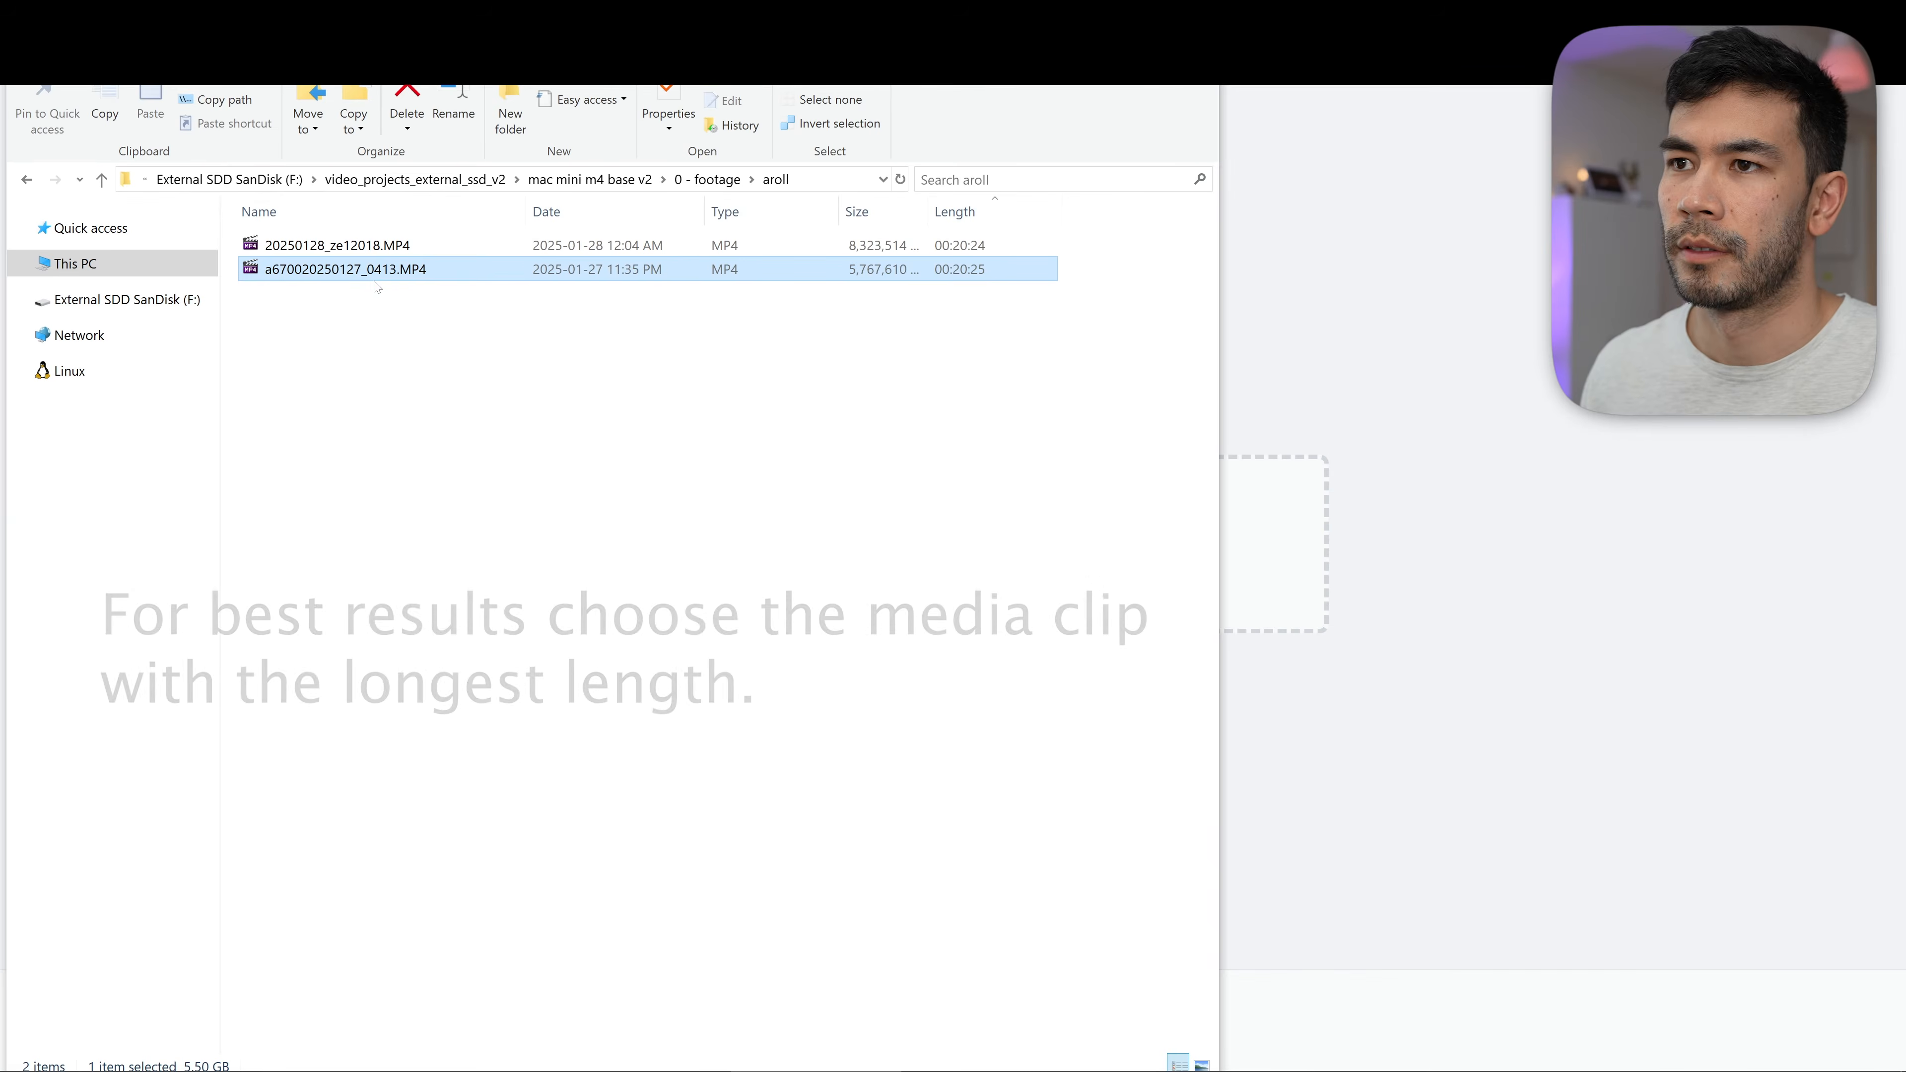
pyautogui.moveTo(278, 409); pyautogui.dragTo(1283, 562)
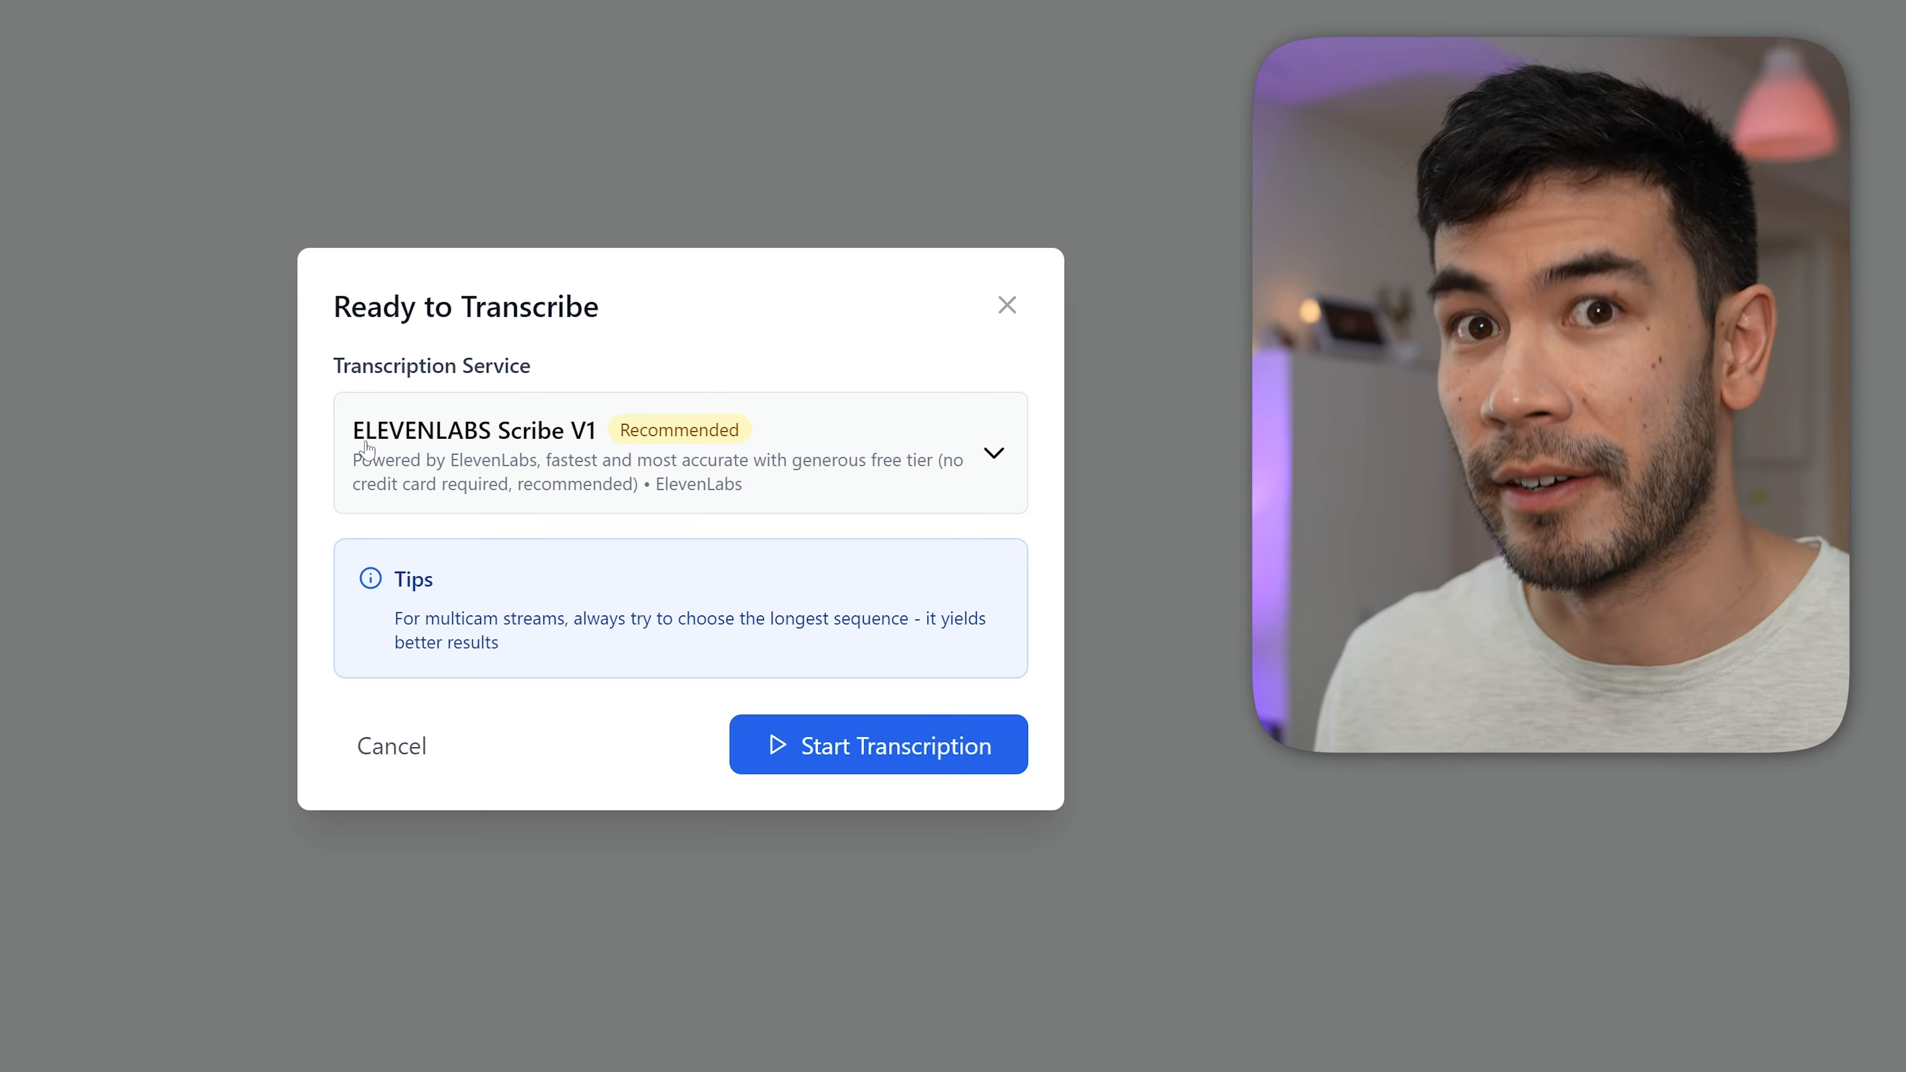
# - Browse the available transcription services, keep ELEVENLABS Scribe V1 and start the transcription
pyautogui.click(367, 448)
pyautogui.scroll(-2, 489, 661)
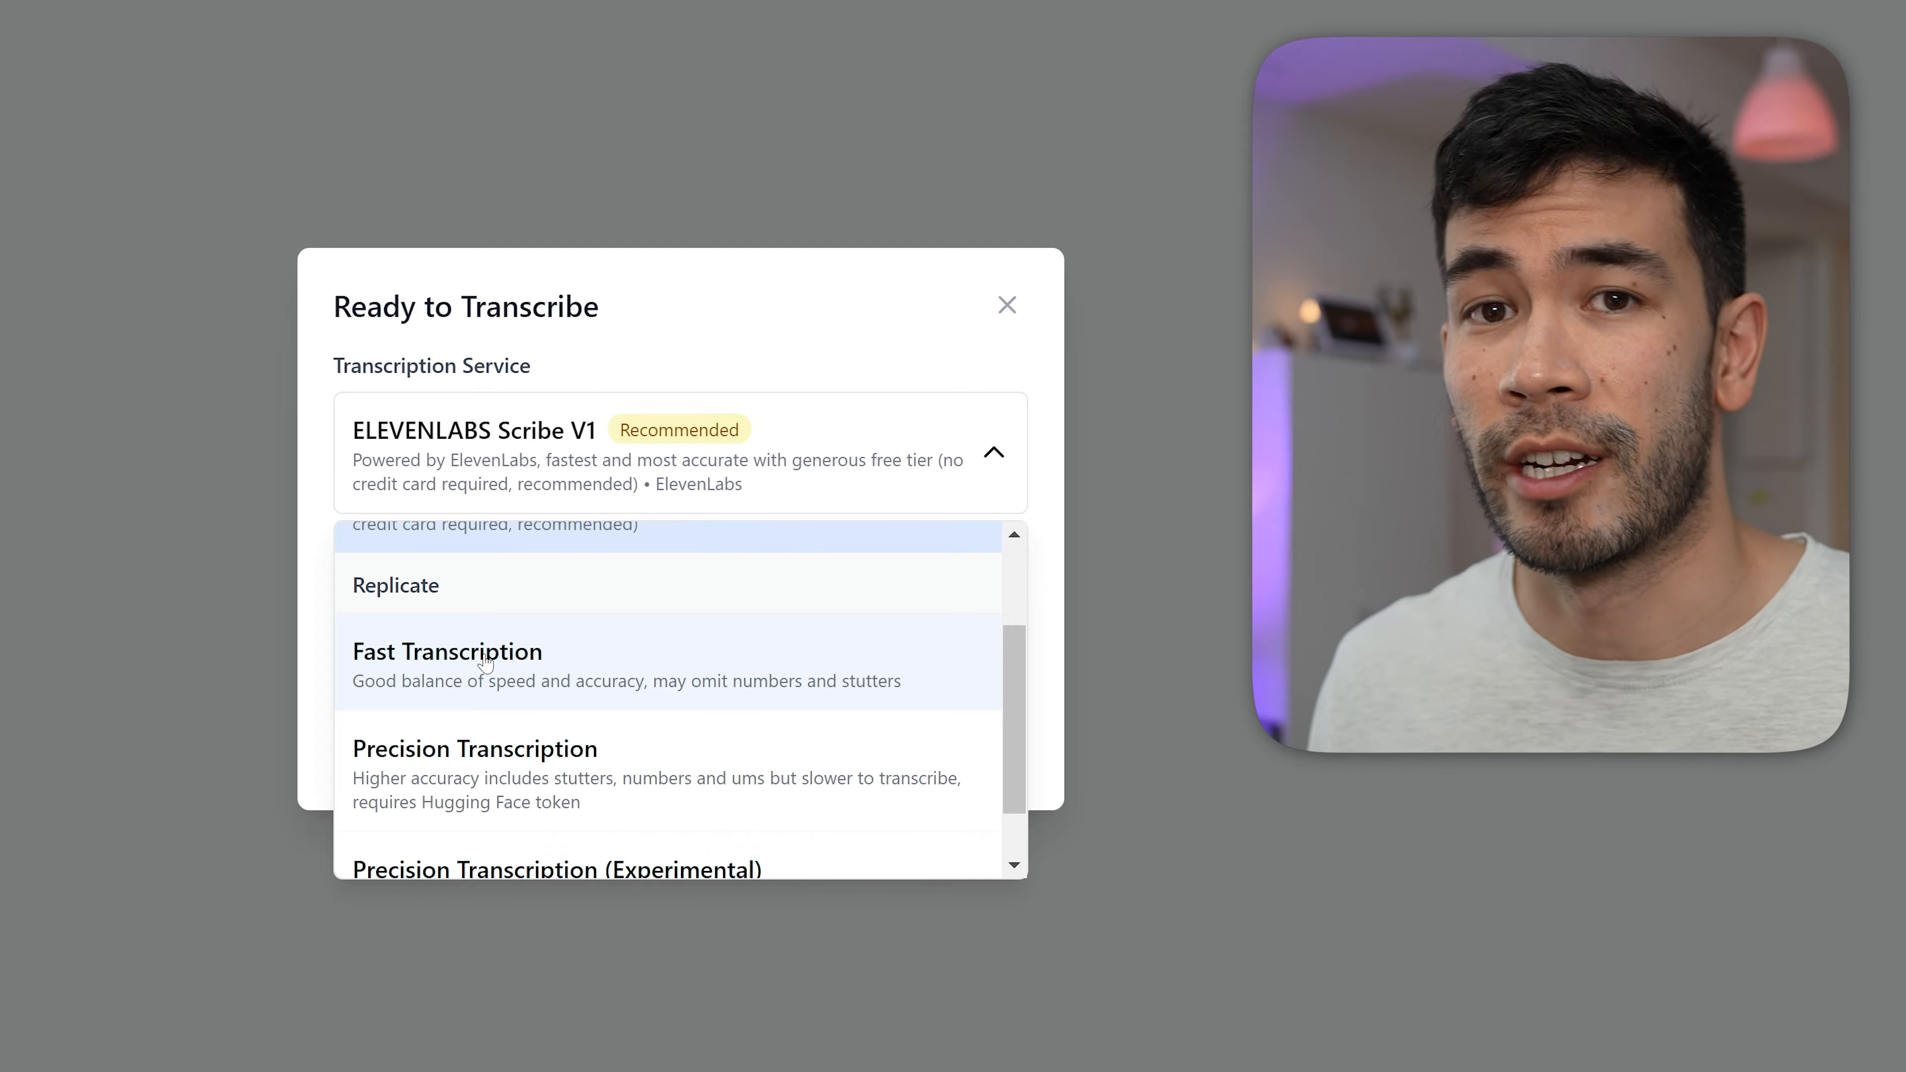
pyautogui.scroll(2, 484, 661)
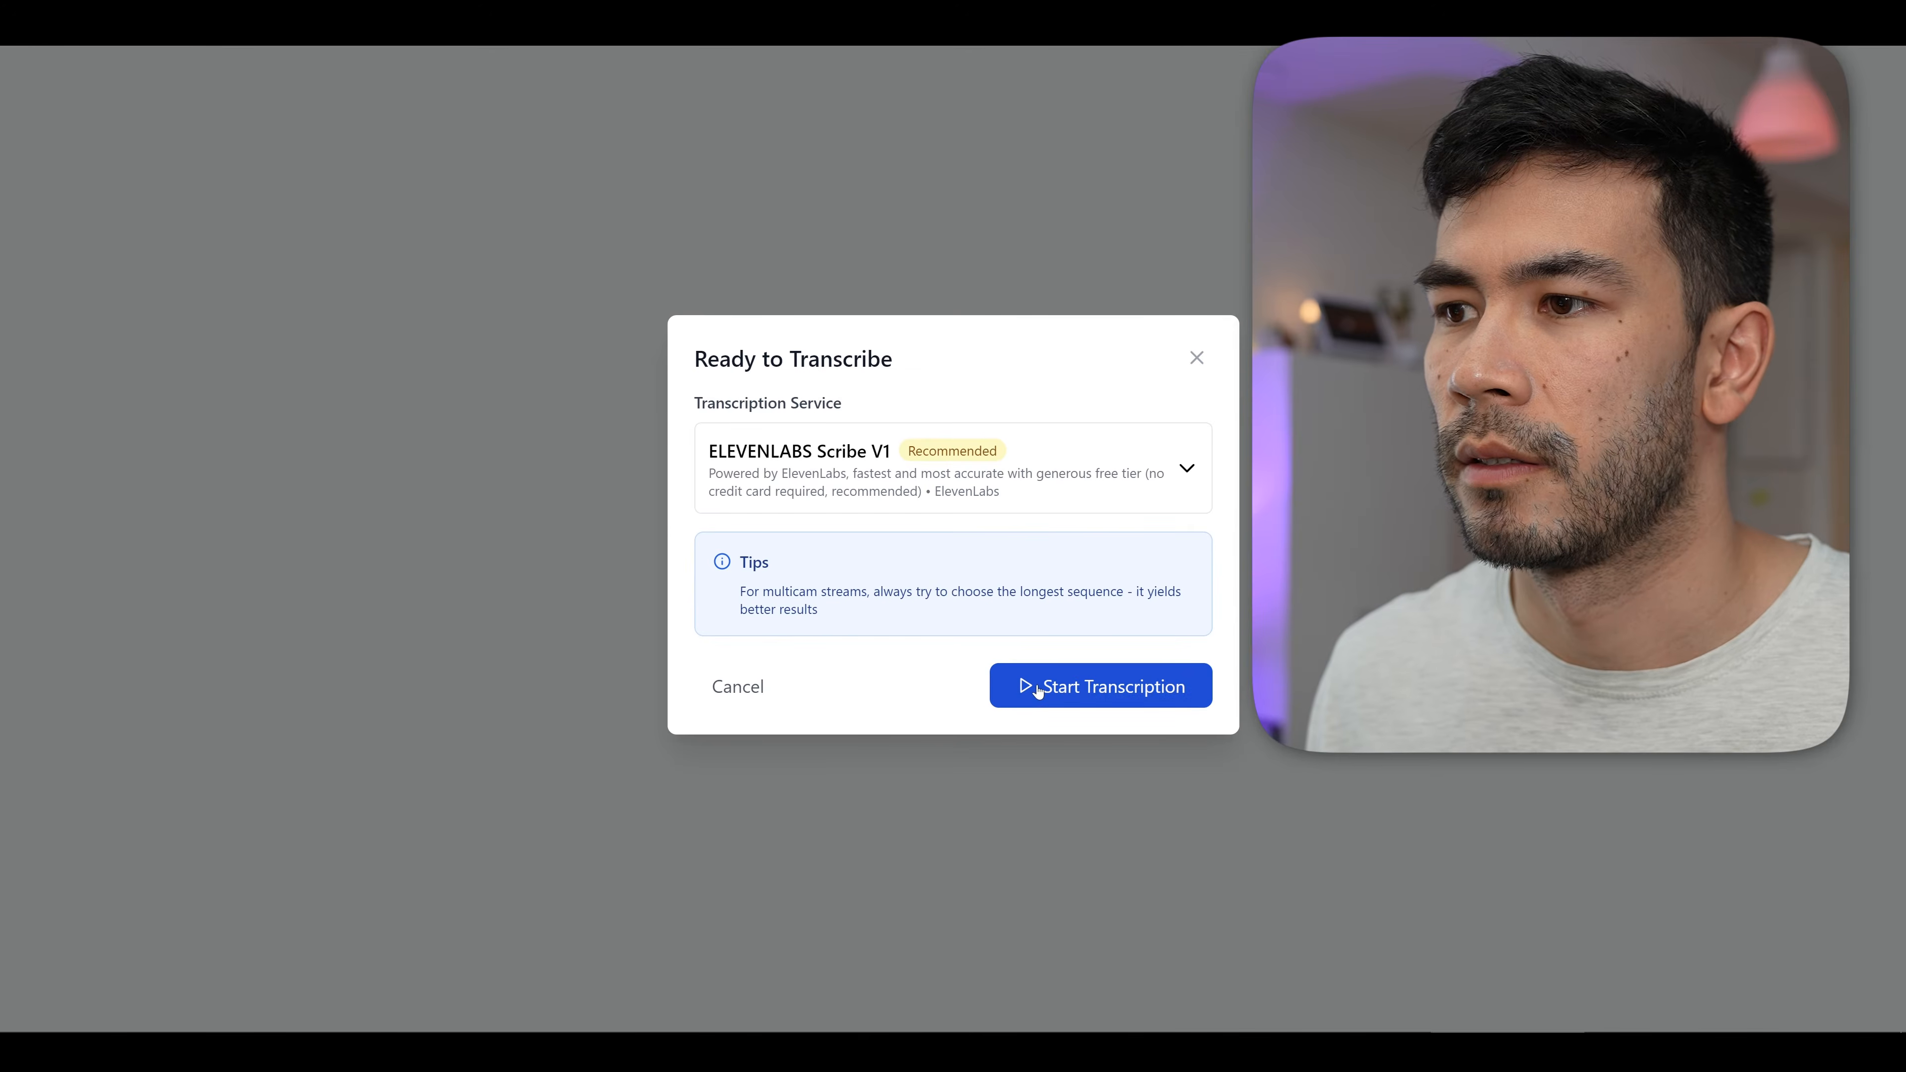
pyautogui.click(1035, 688)
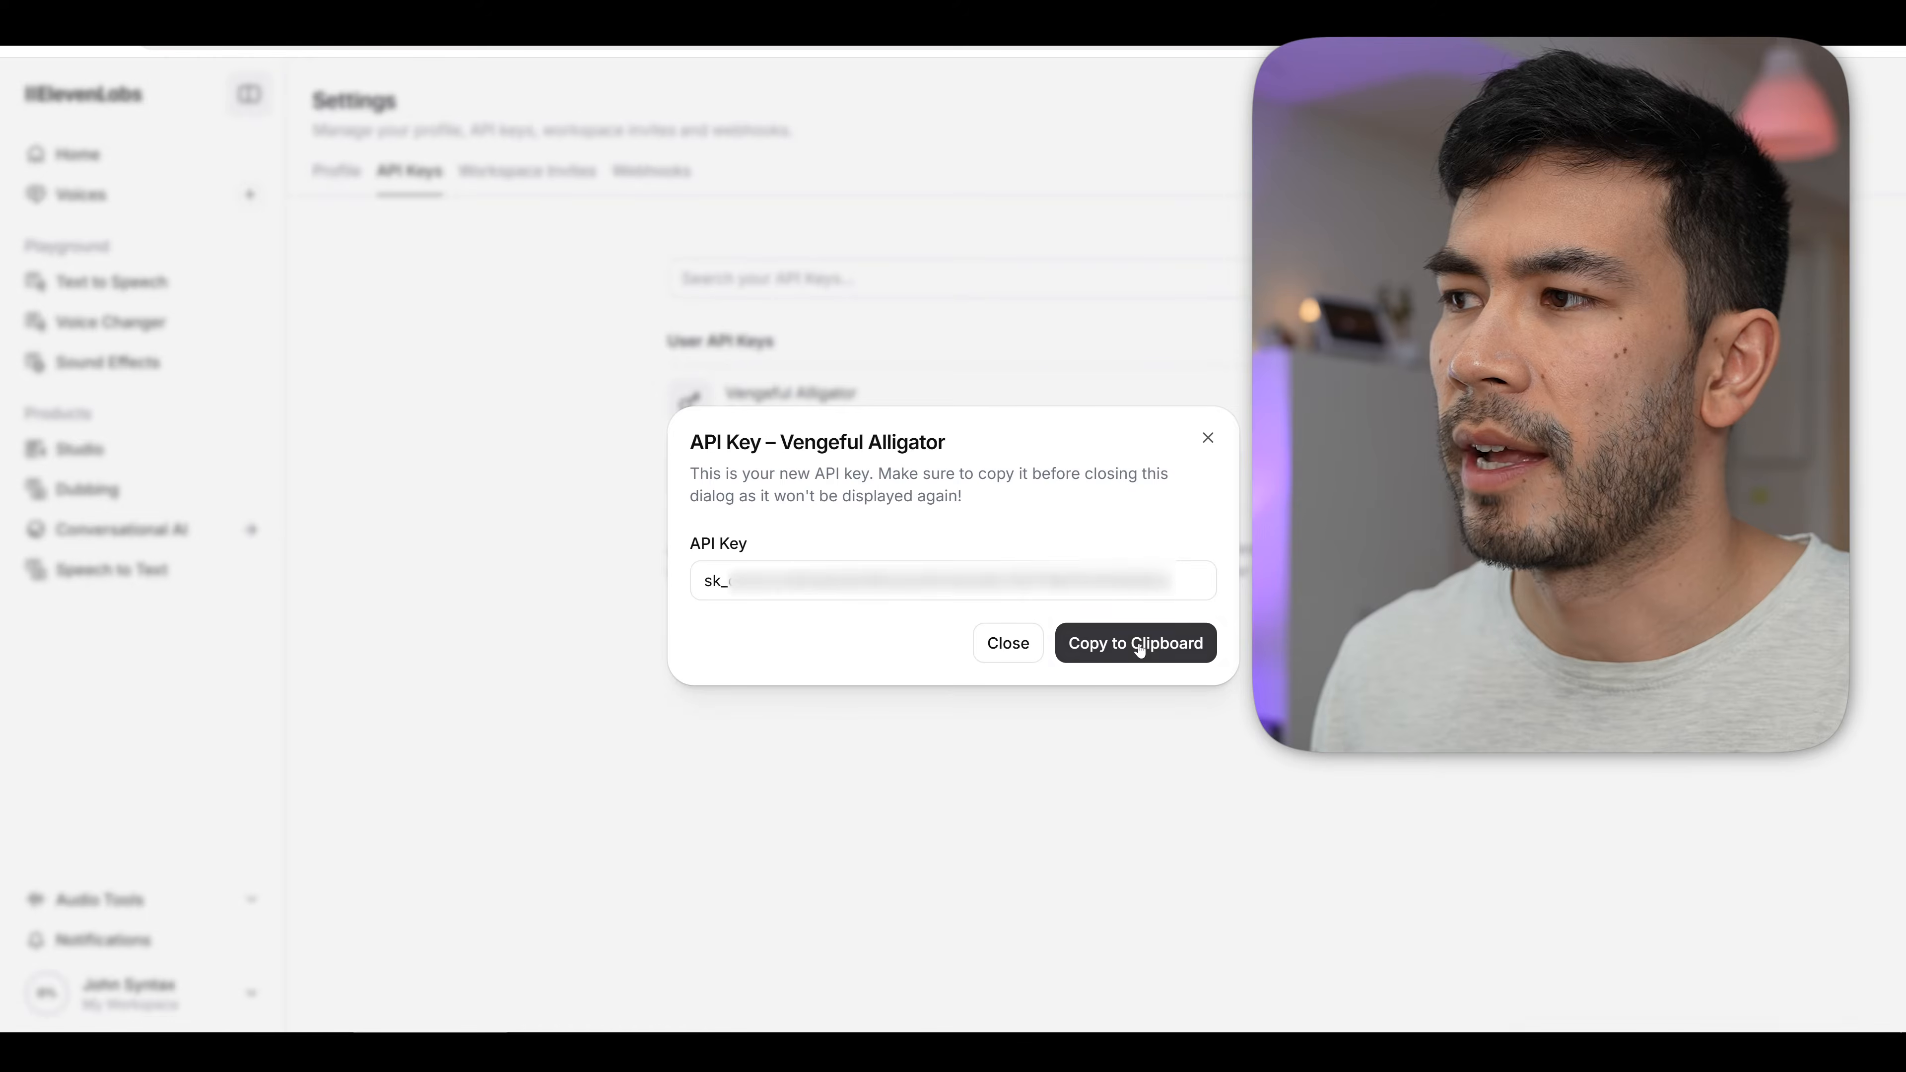
# - Copy the new API key from ElevenLabs, save it in Video Haircut's ElevenLabs API Key field and start the transcription
pyautogui.click(1133, 646)
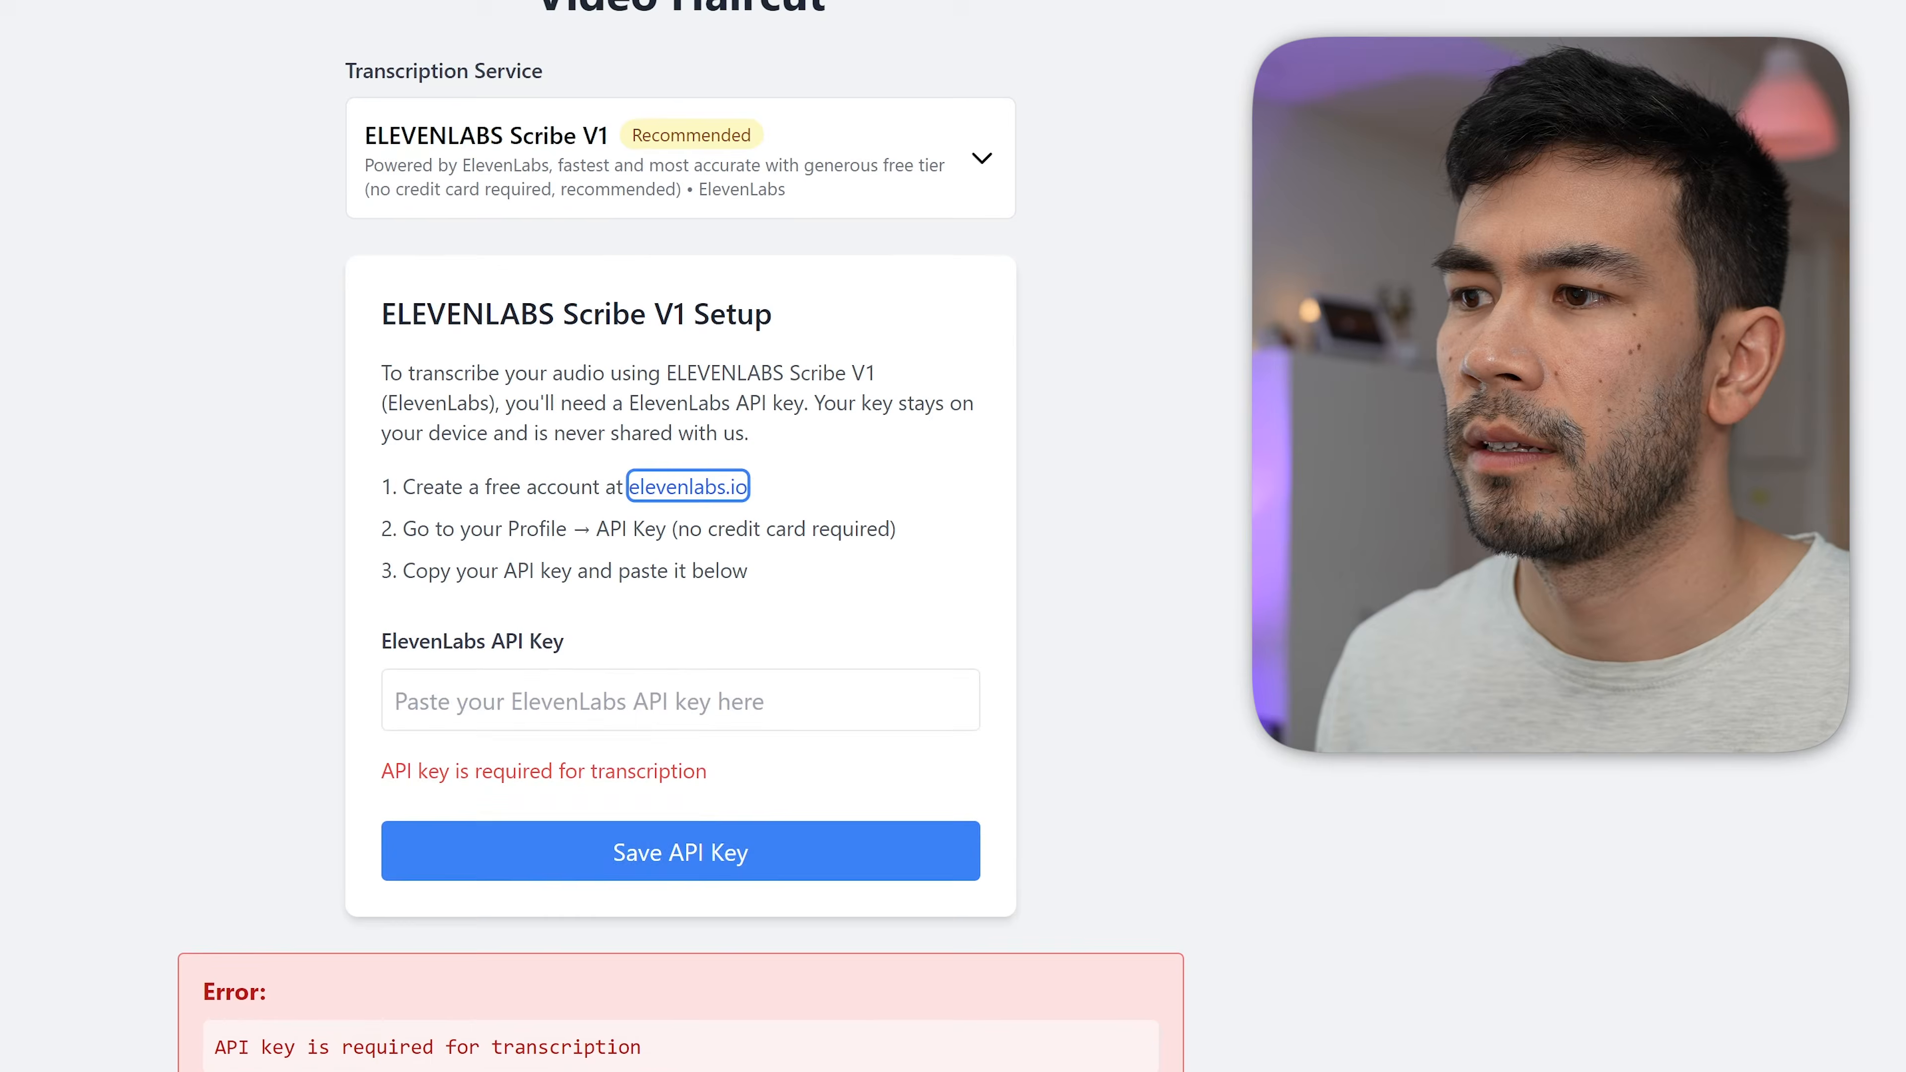
pyautogui.click(713, 700)
pyautogui.hotkey('ctrl', 'v')
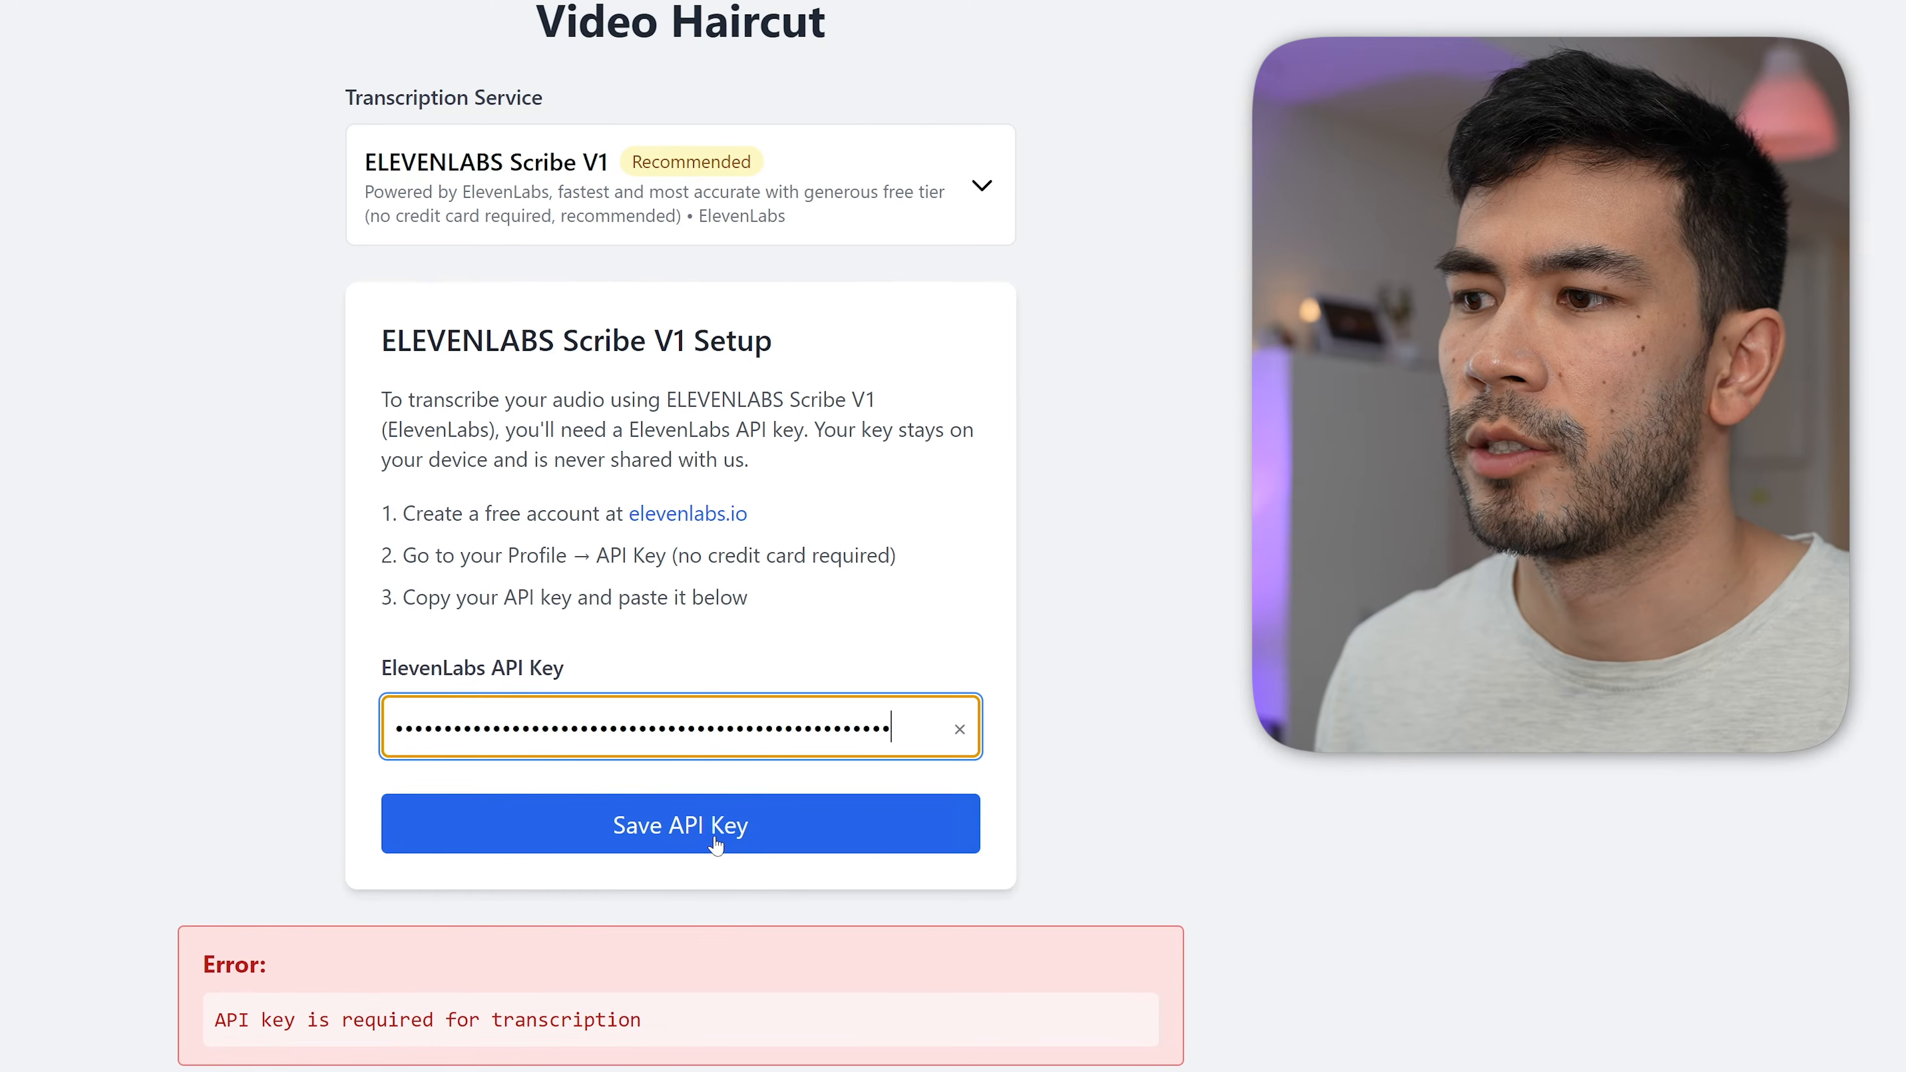
pyautogui.click(716, 835)
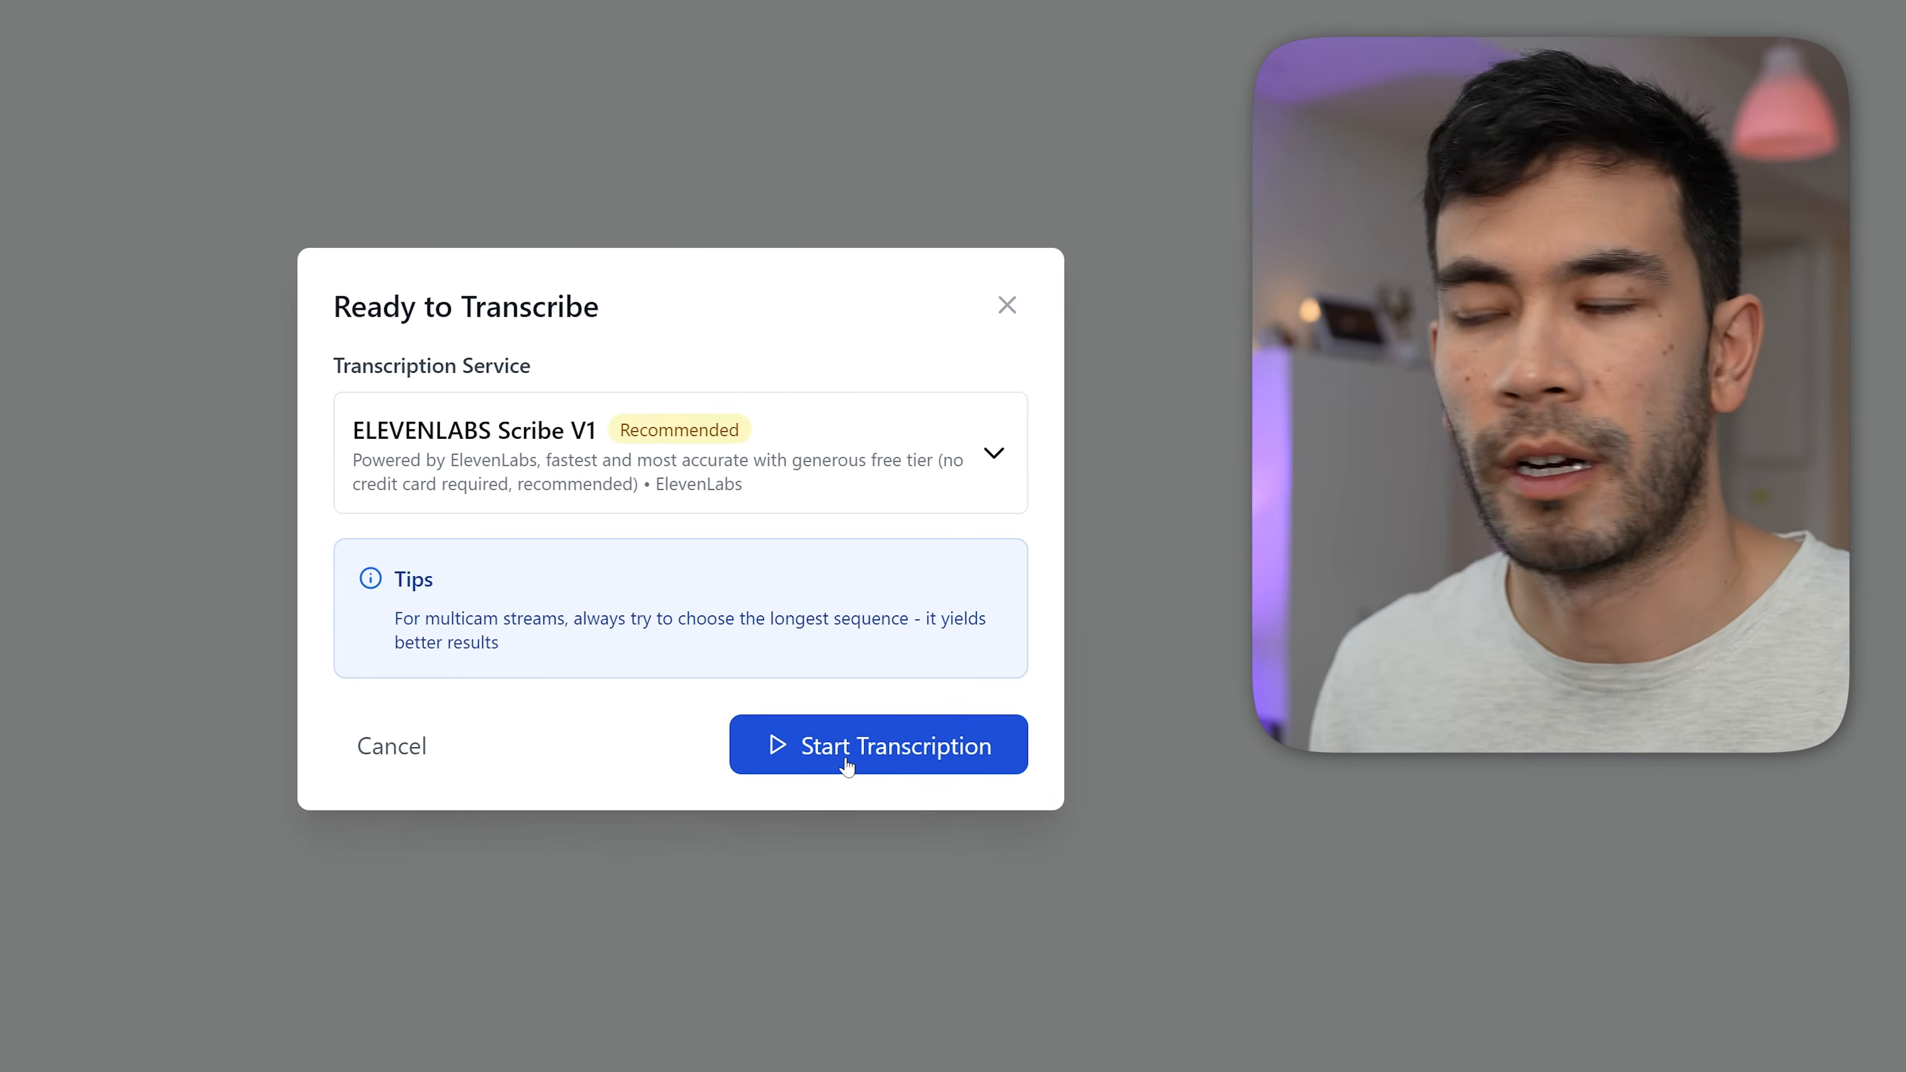
pyautogui.click(850, 758)
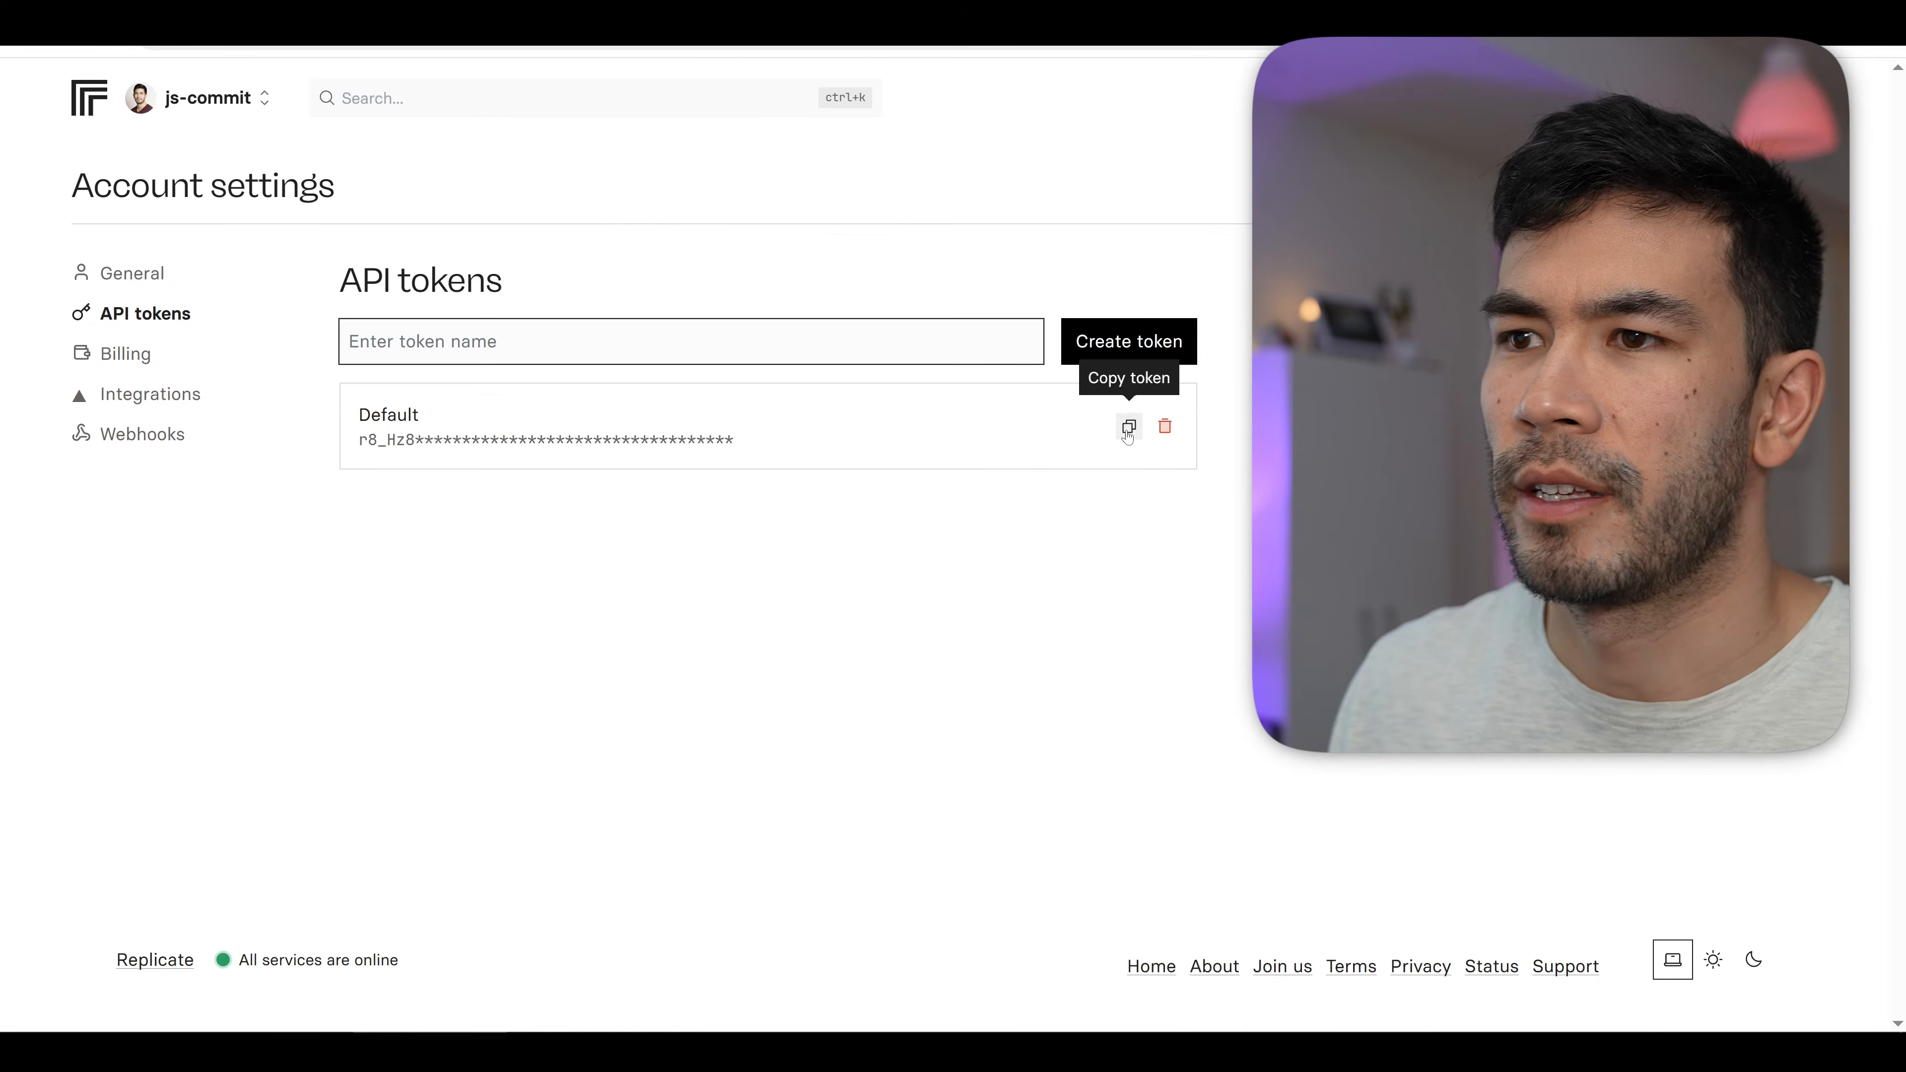
# - Copy the Default API token from Replicate, save it as the Replicate API key for Fast Transcription and start the transcription
pyautogui.click(1127, 427)
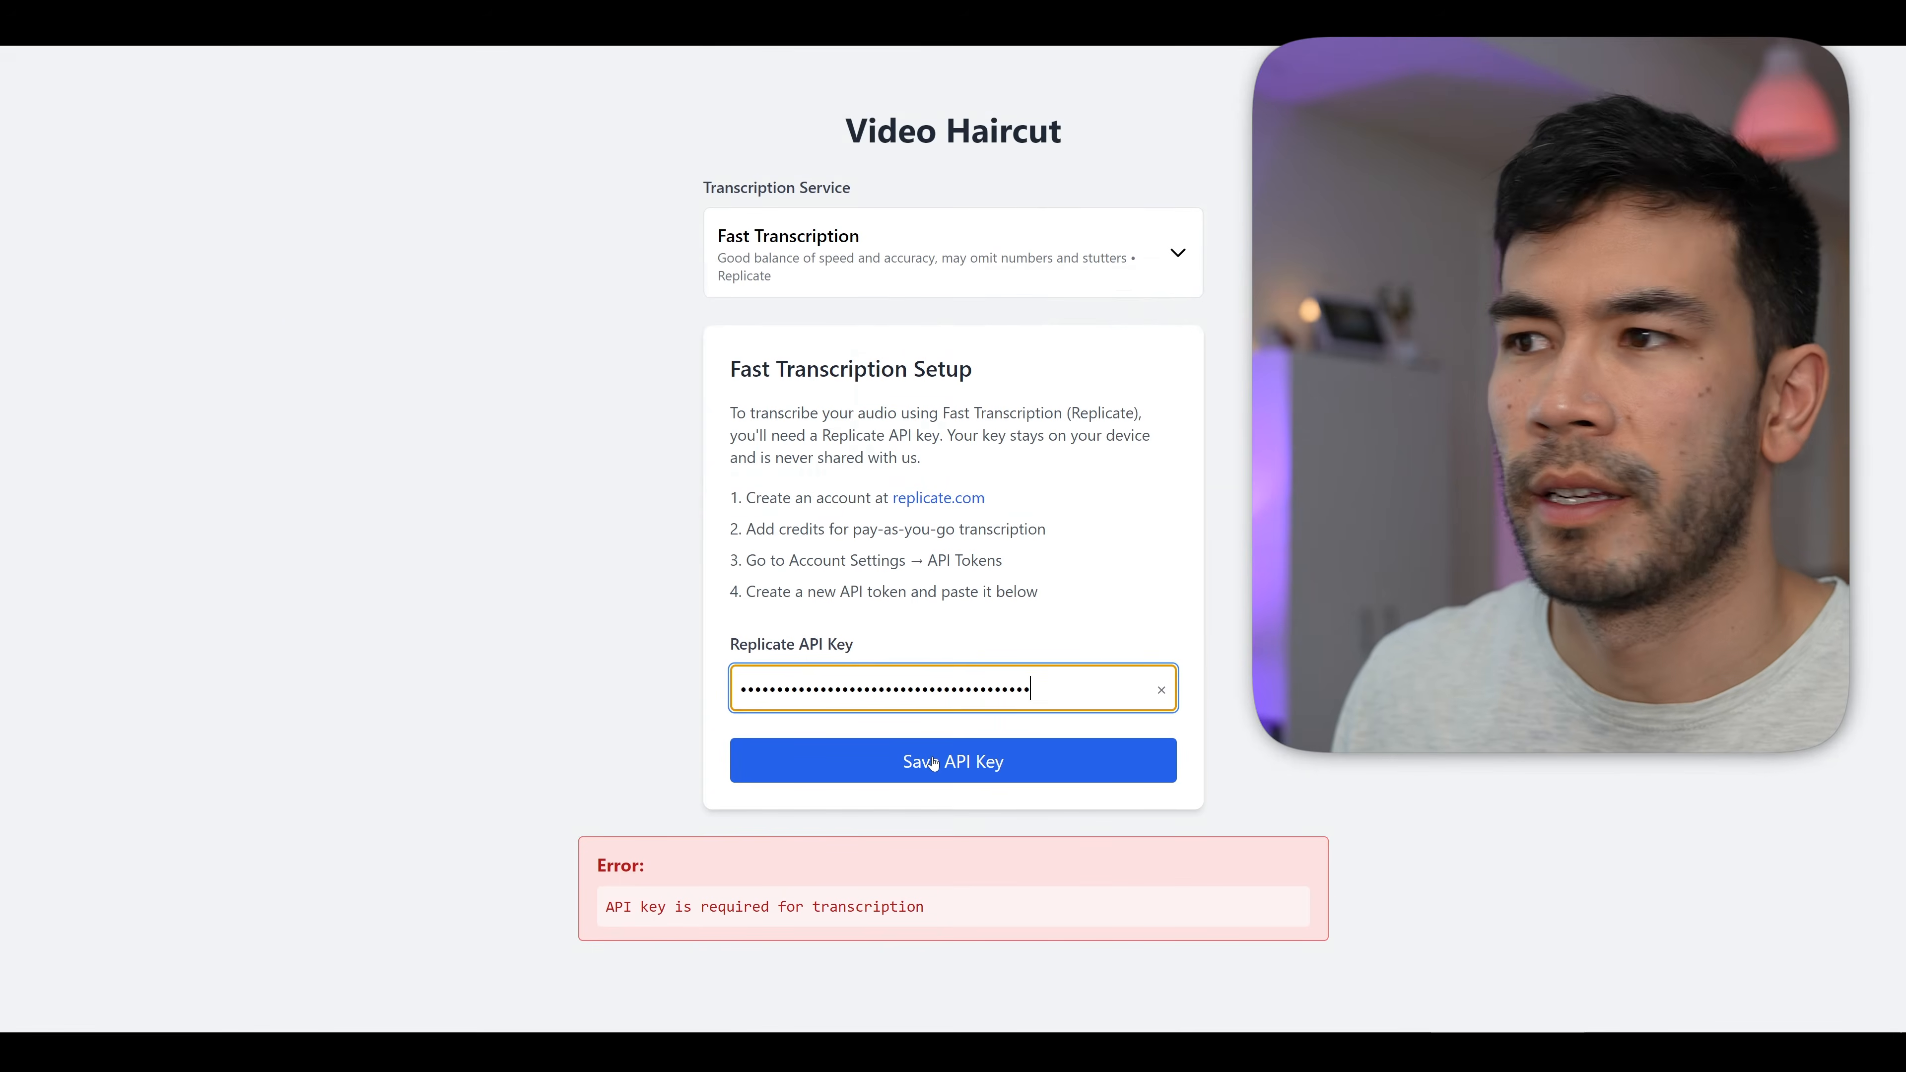
pyautogui.click(932, 763)
pyautogui.click(1080, 685)
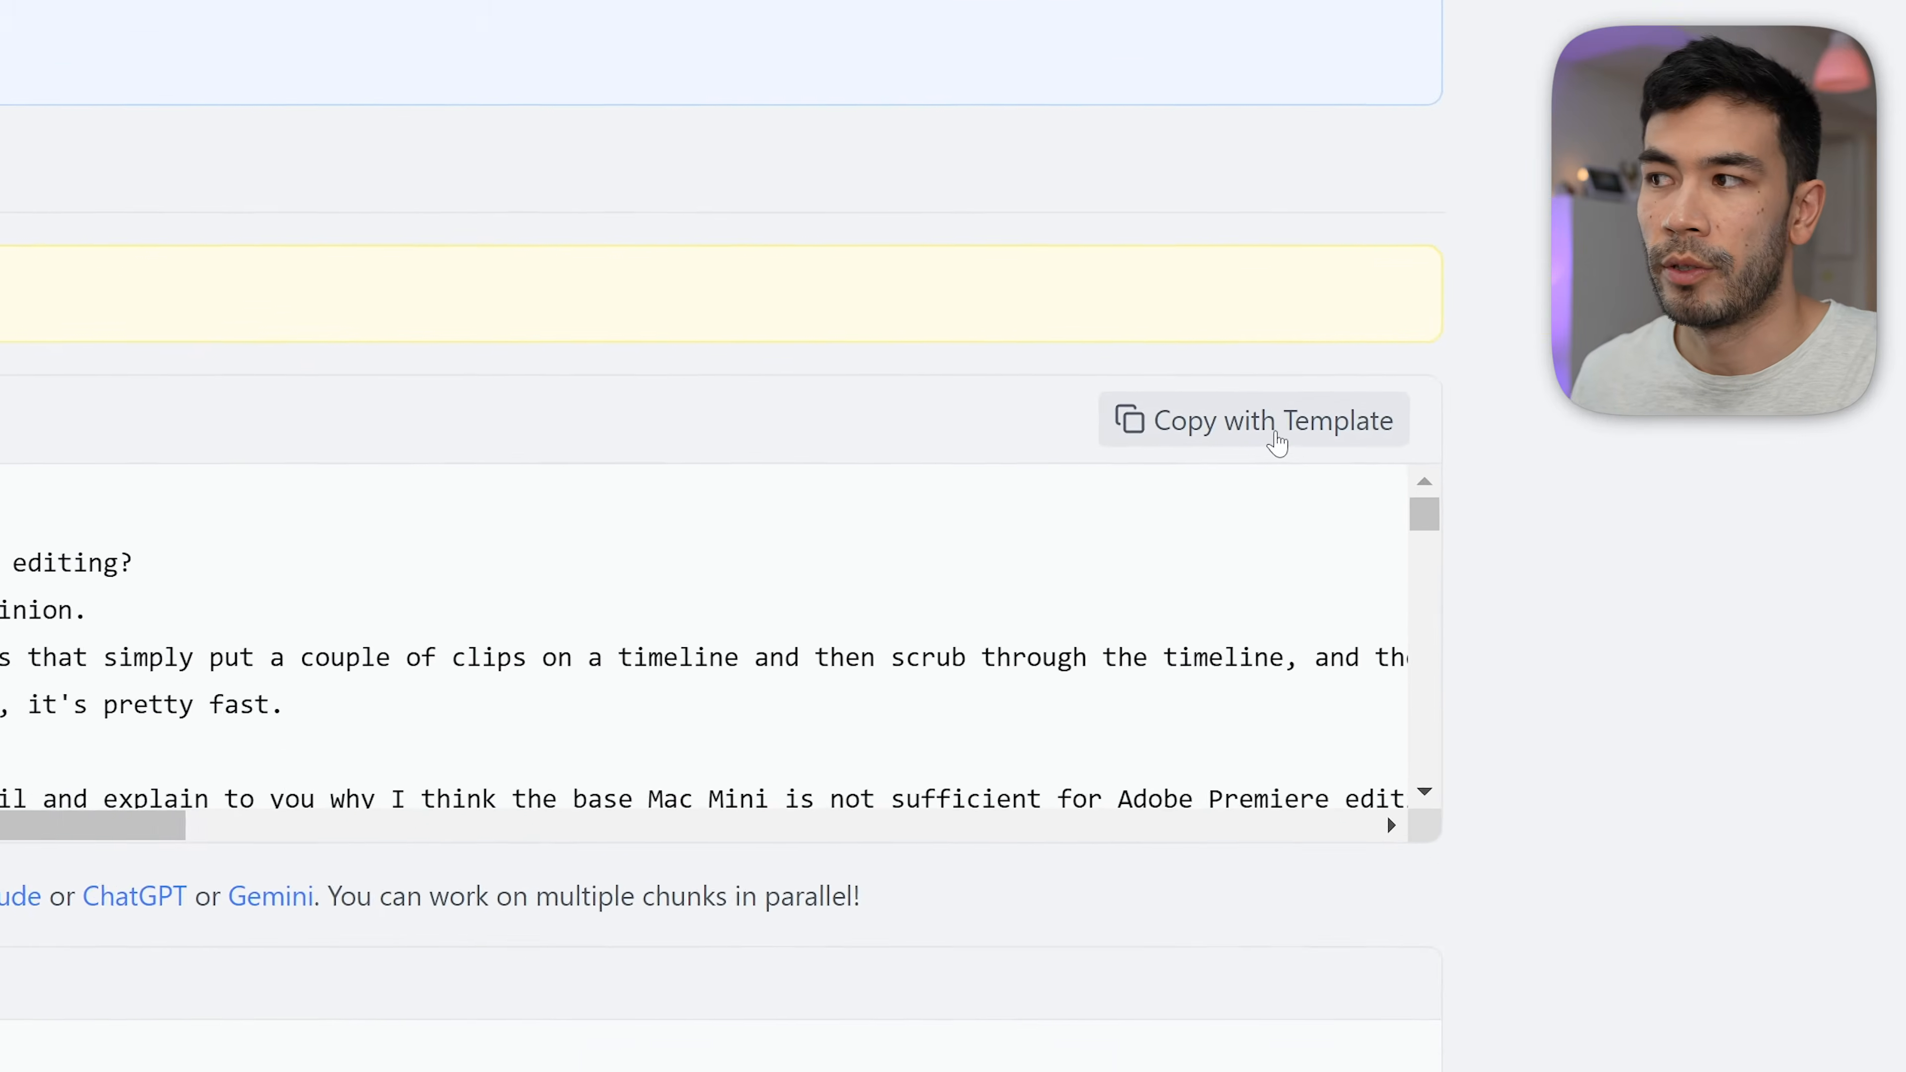
# - Copy the Chunk 1 transcription with its template and submit it as a prompt to Claude Sonnet 4
pyautogui.click(1275, 441)
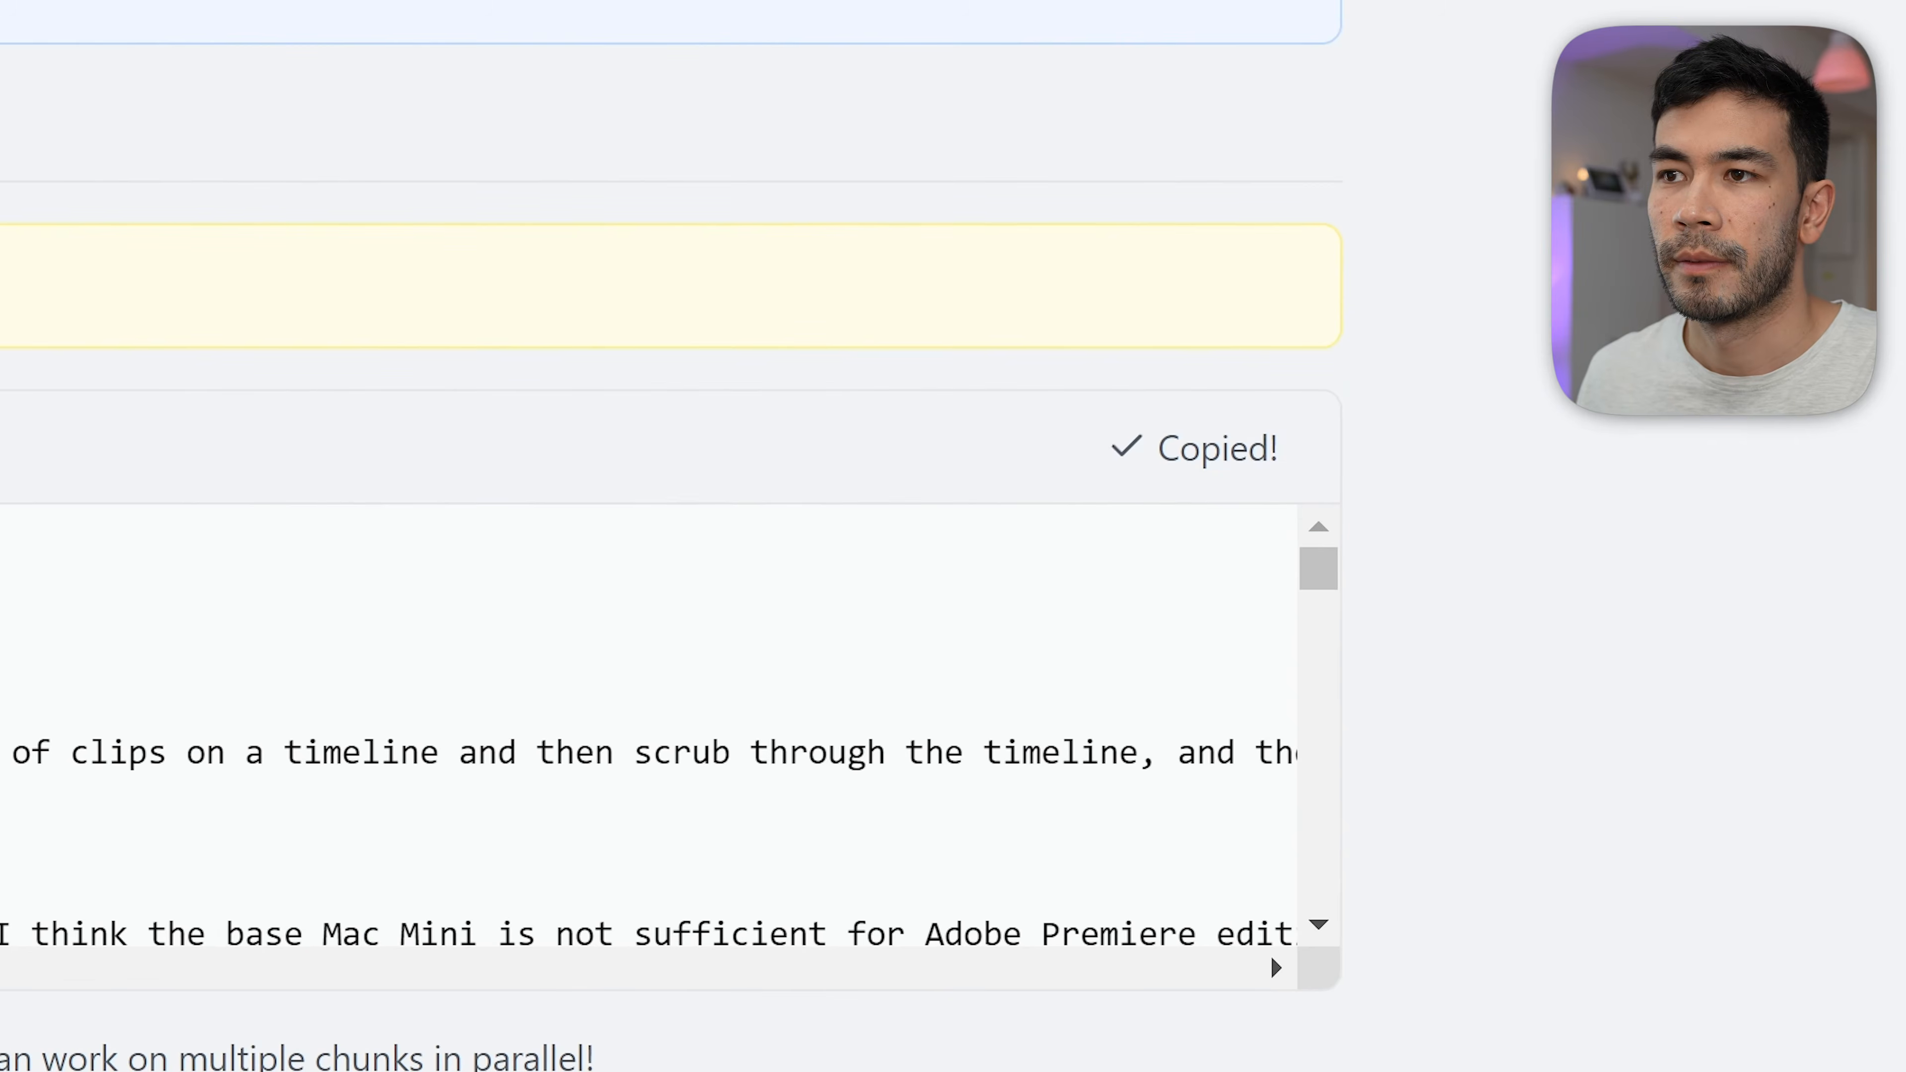
pyautogui.scroll(-3, 957, 511)
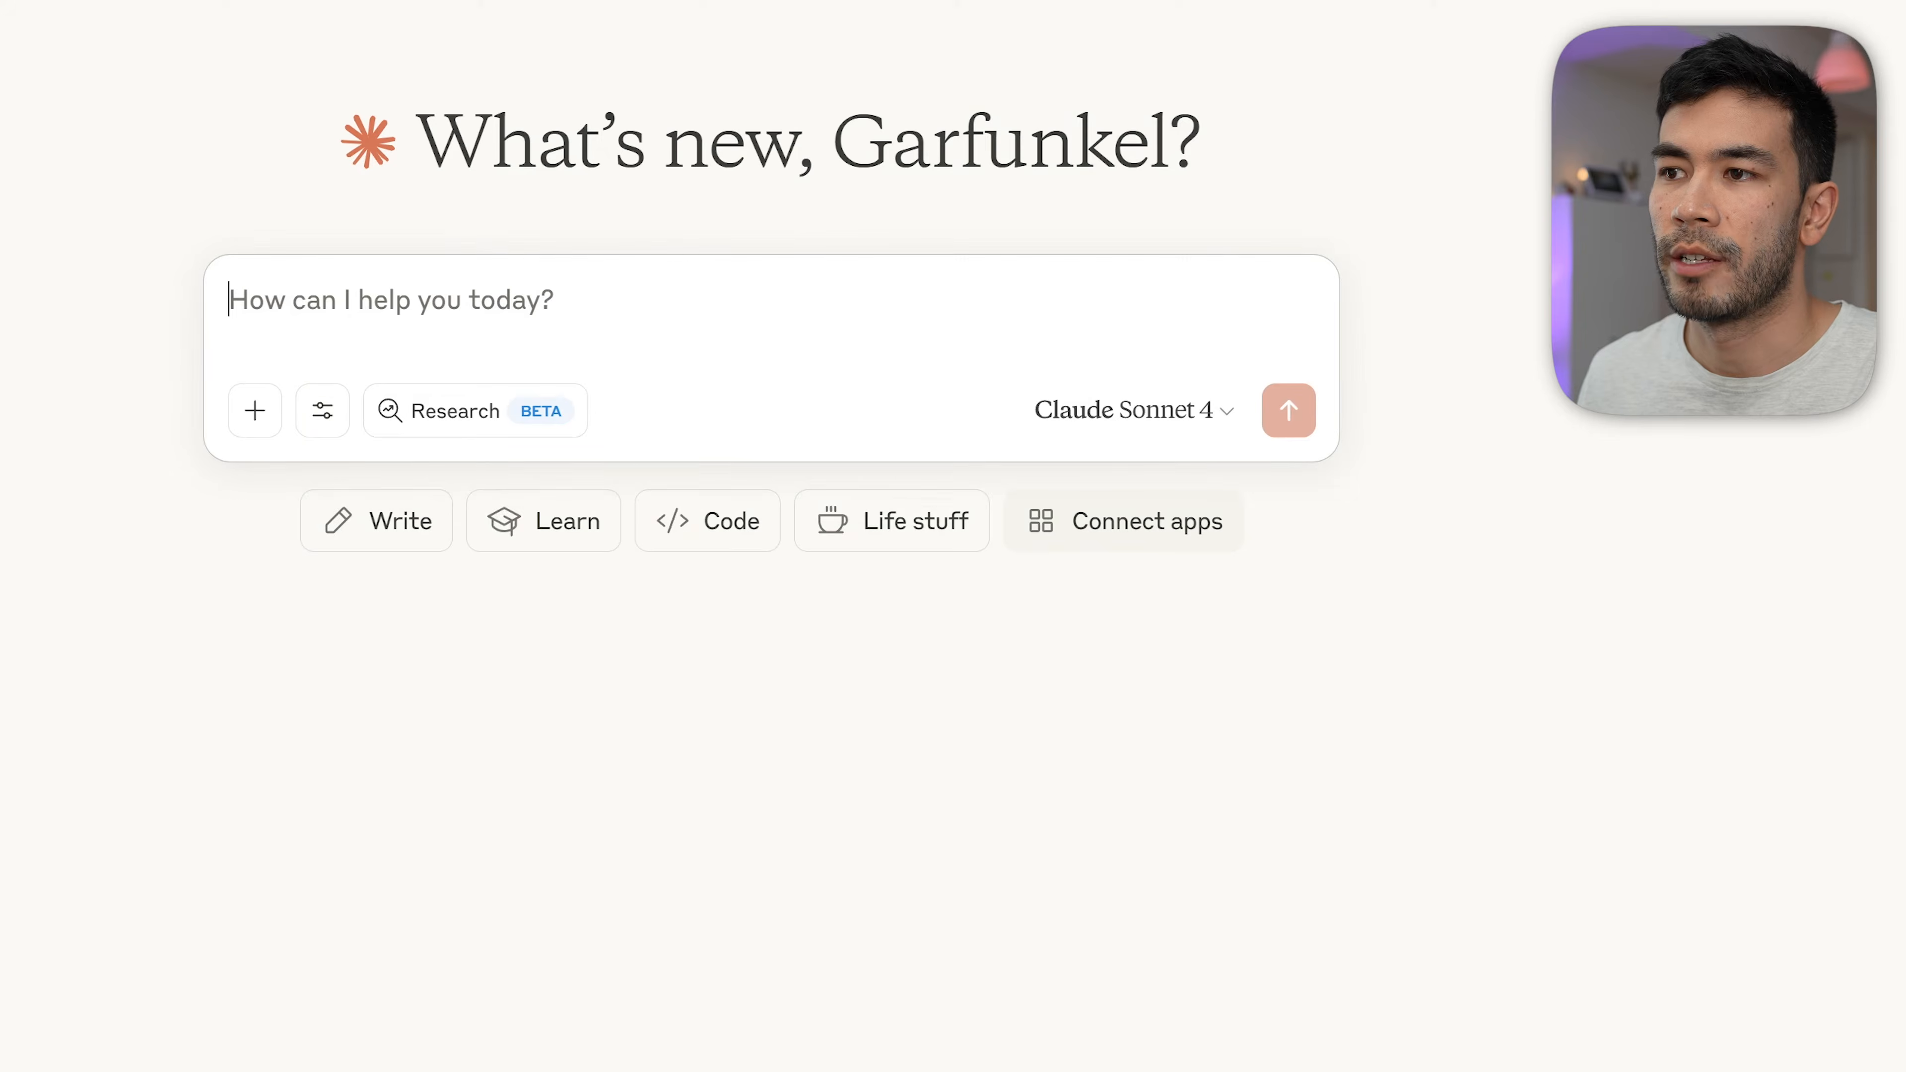
pyautogui.hotkey('ctrl', 'v')
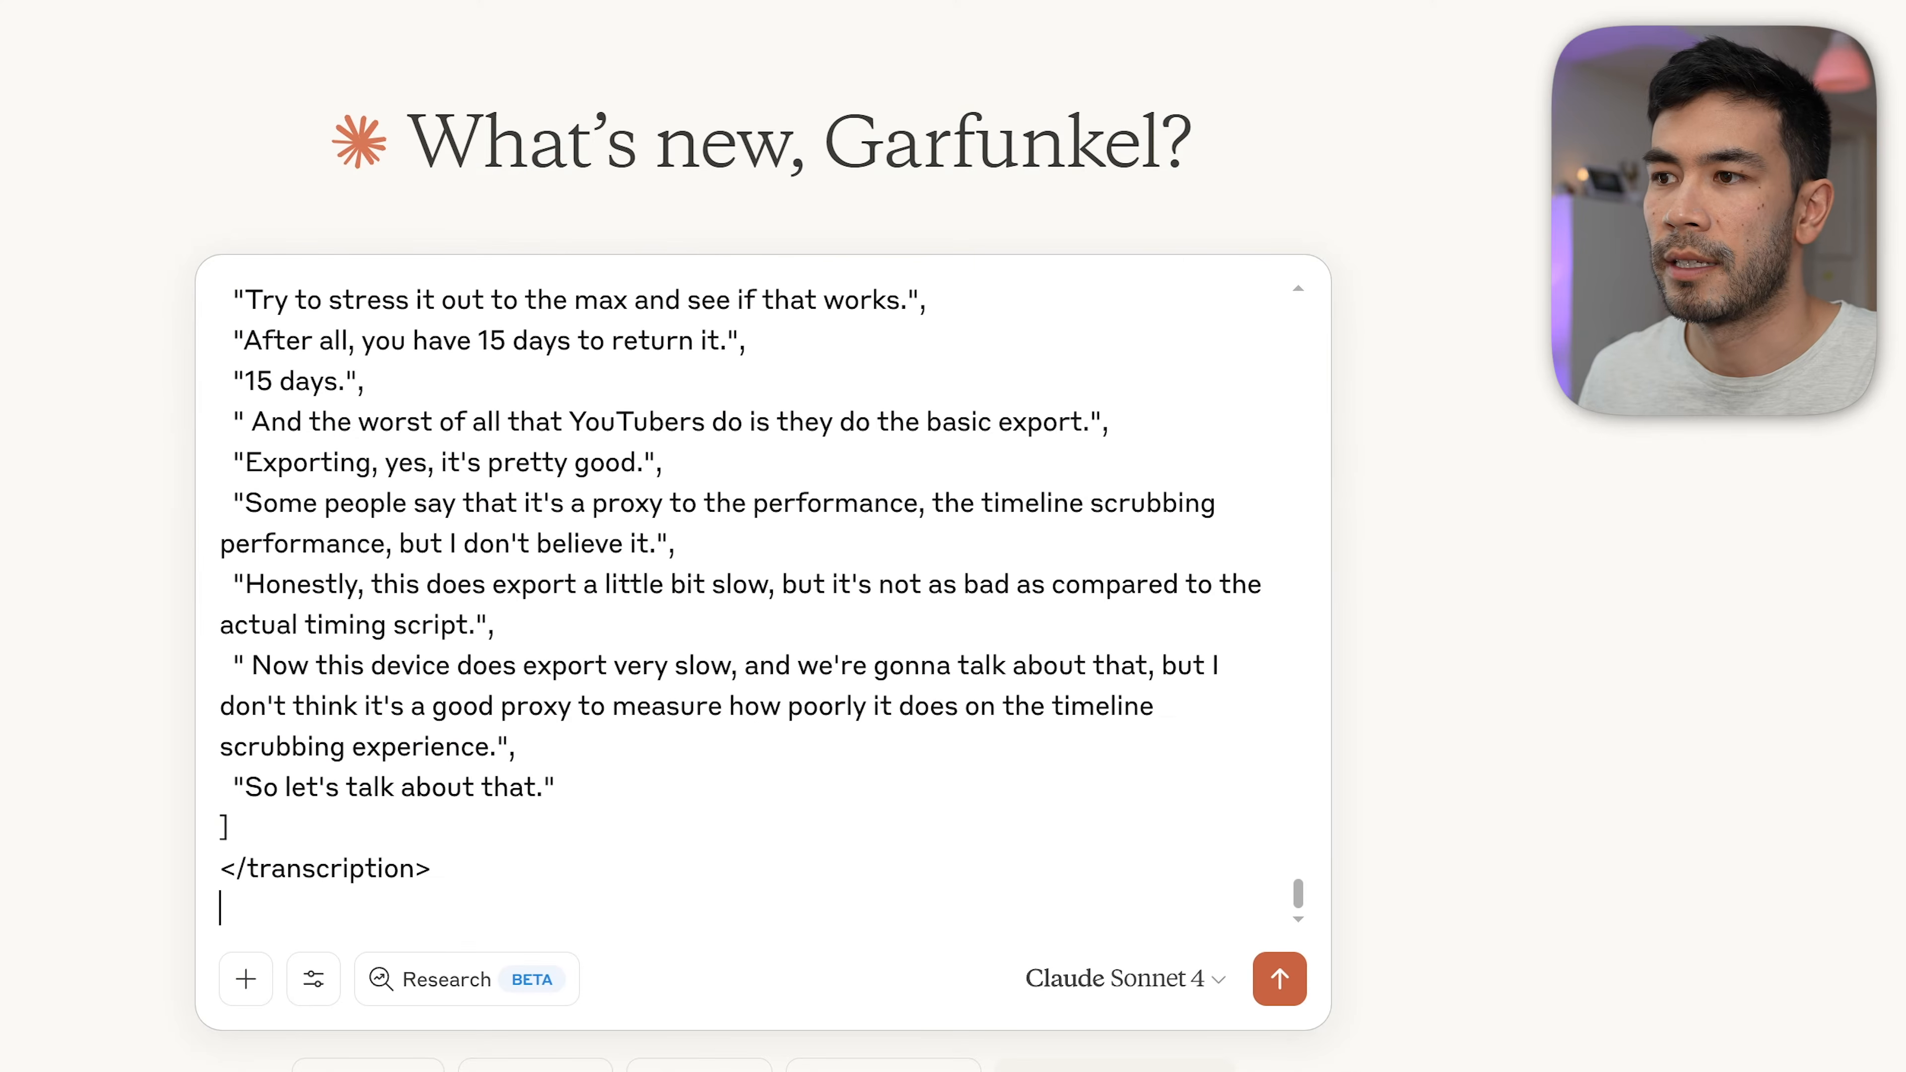
pyautogui.click(1123, 977)
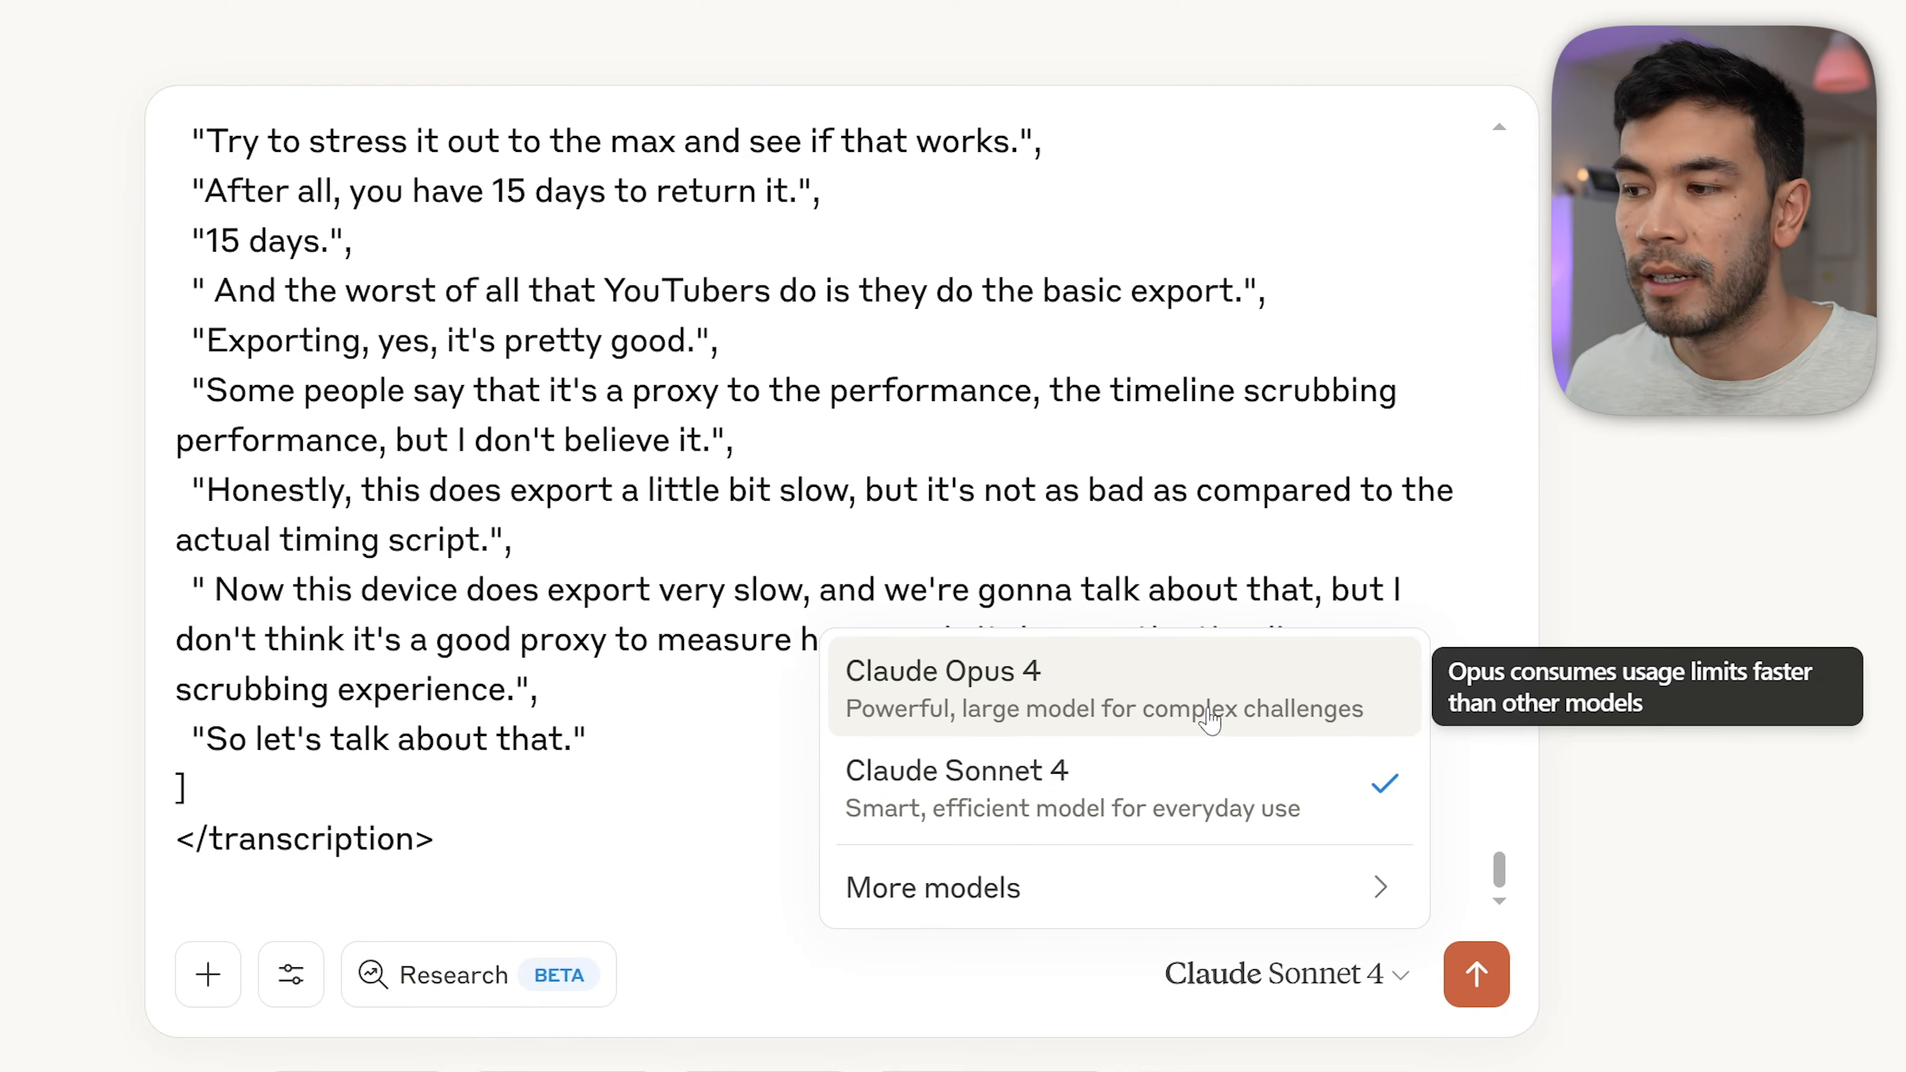
pyautogui.click(292, 975)
pyautogui.moveTo(865, 456)
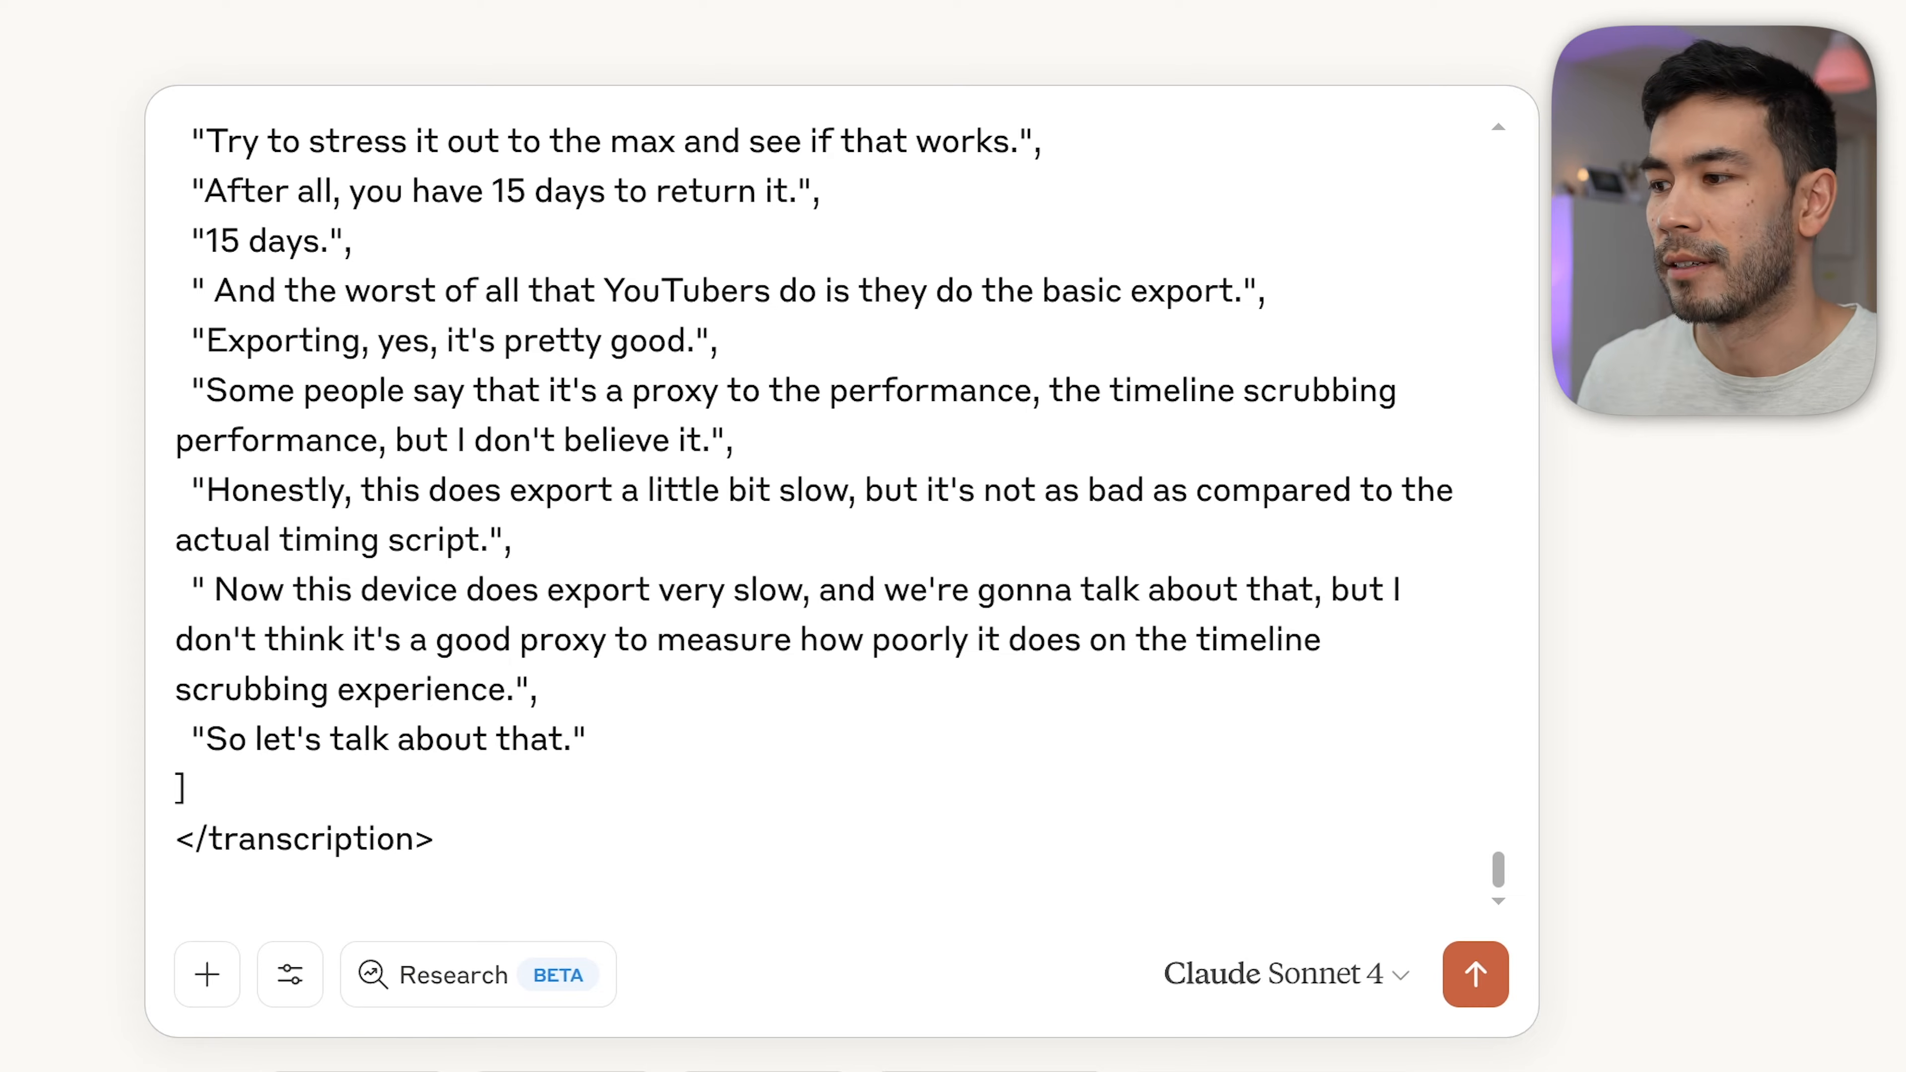
pyautogui.press('Return')
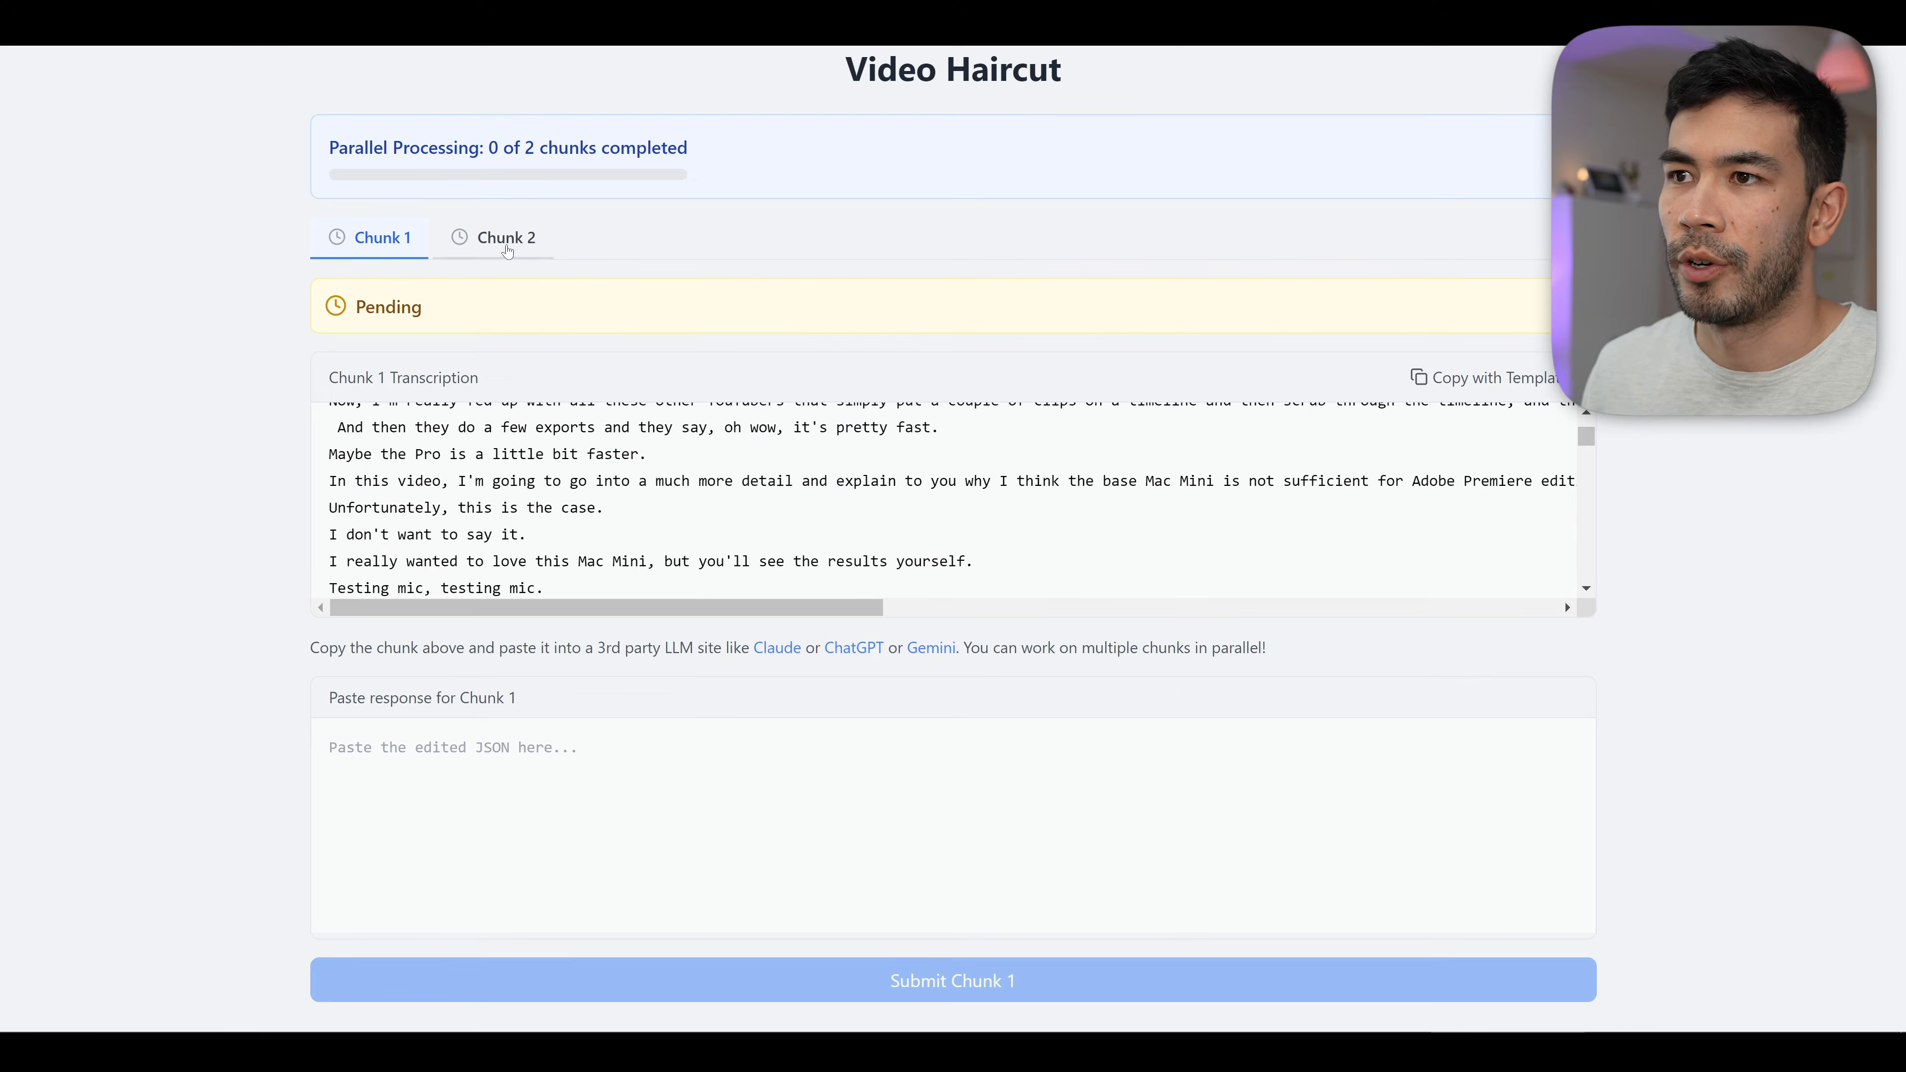
# - Copy the Chunk 2 transcription with its template from Video Haircut and run it as a prompt in Google AI Studio
pyautogui.click(507, 241)
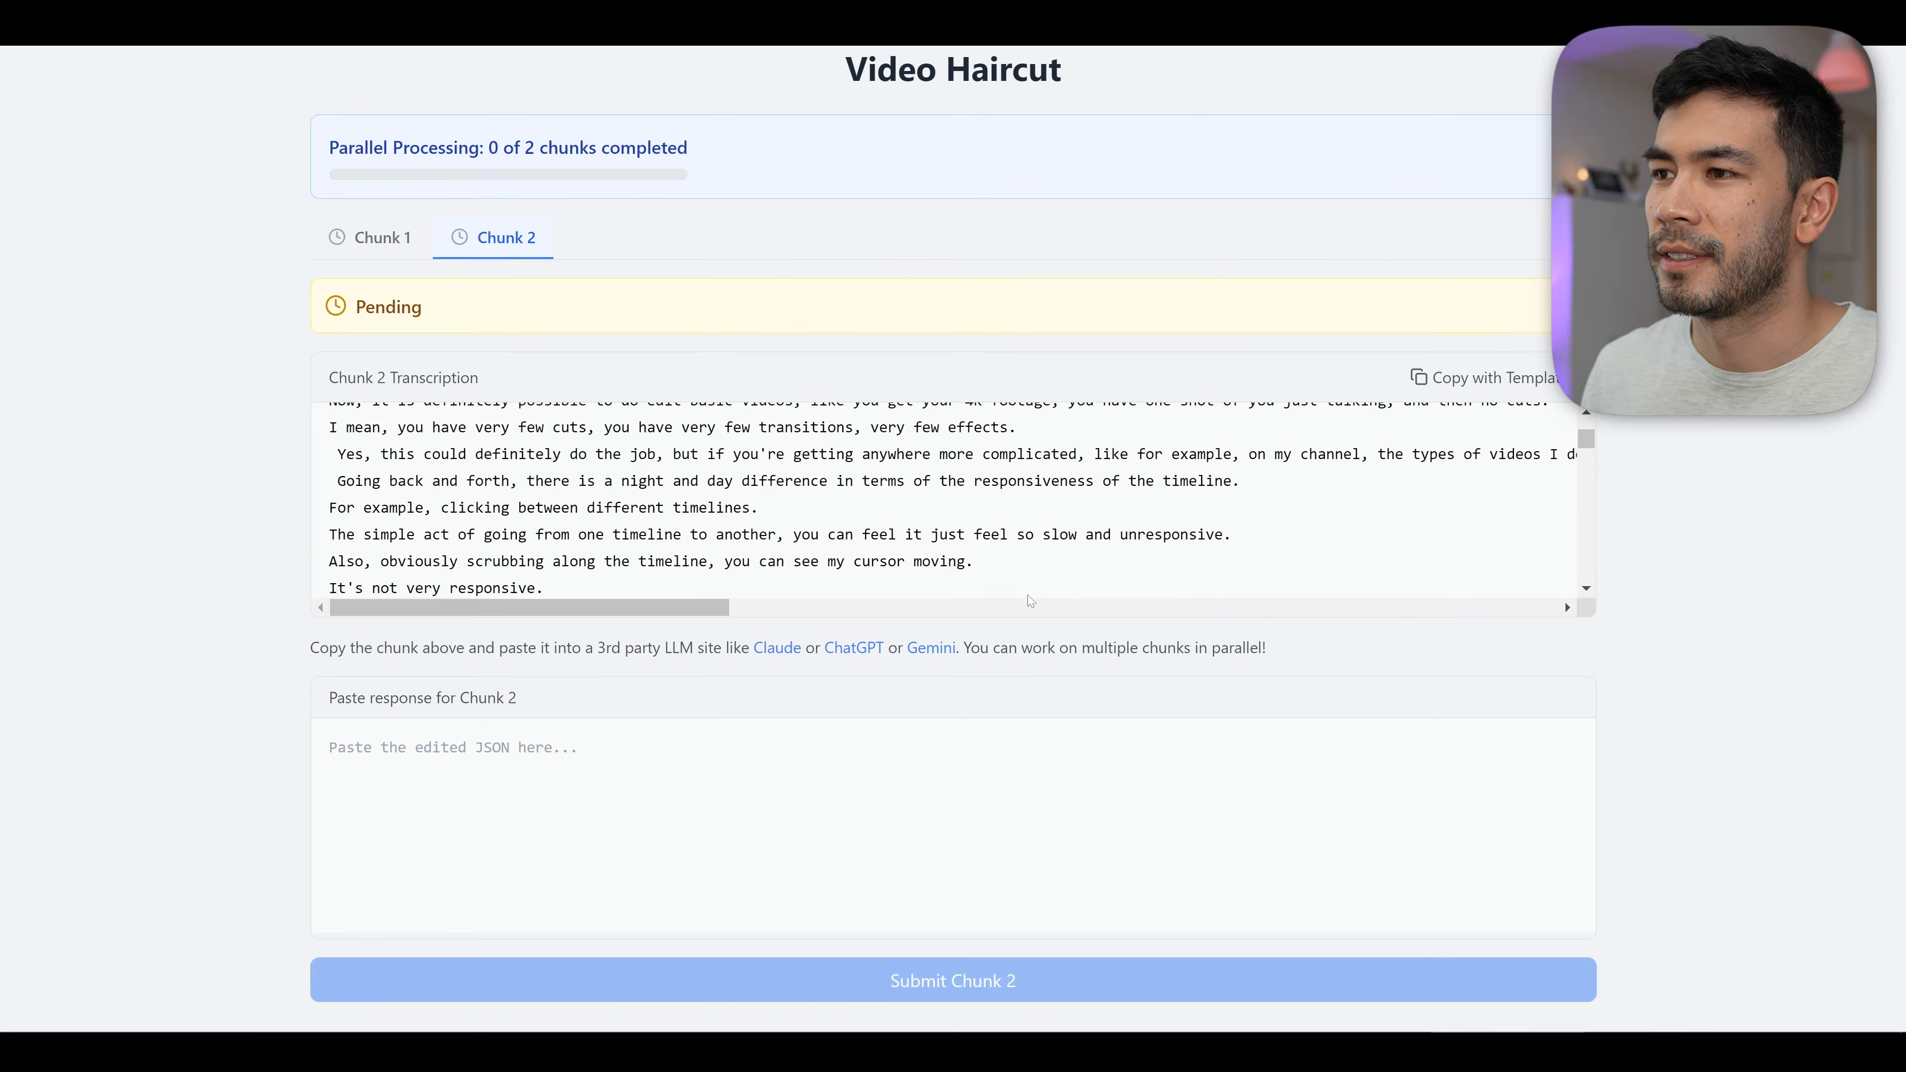
pyautogui.click(1471, 376)
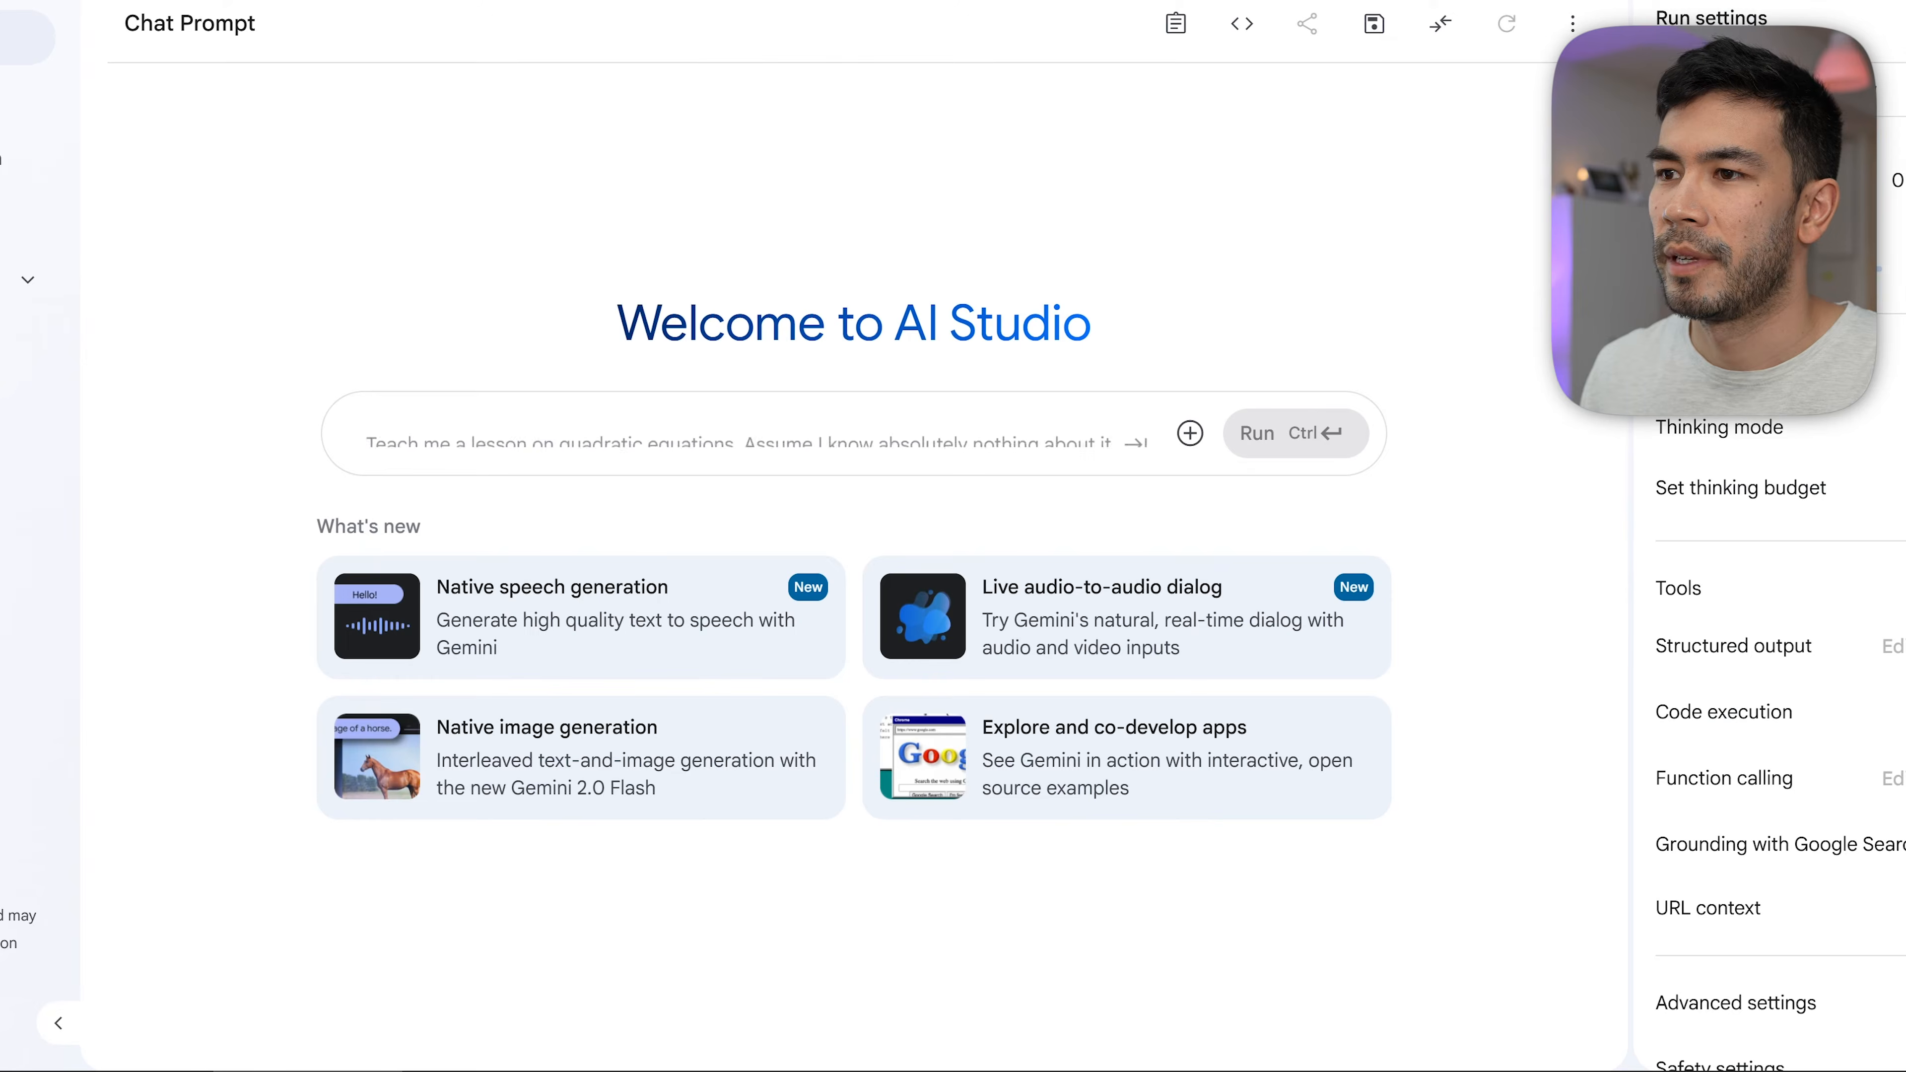
pyautogui.hotkey('ctrl', 'v')
pyautogui.click(1250, 642)
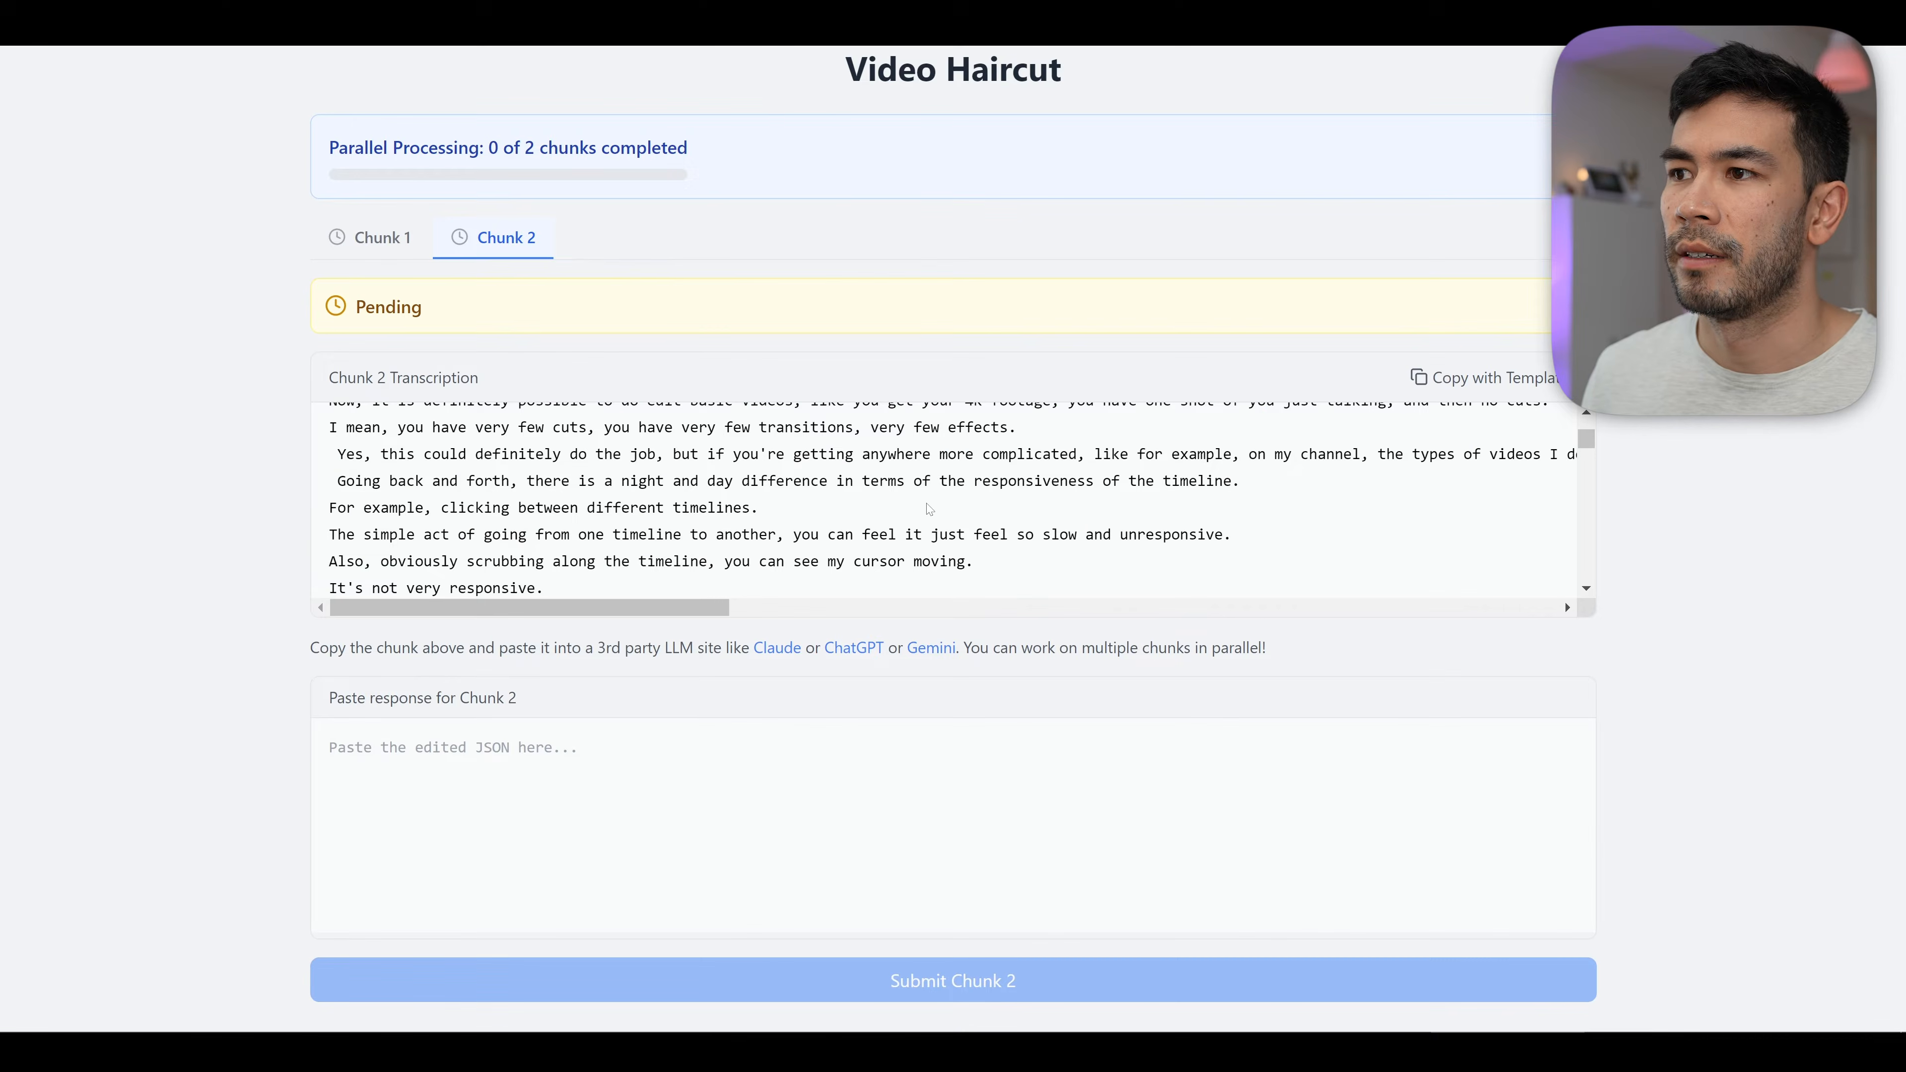
# - Paste the edited JSON as the response for Chunk 1 in Video Haircut and submit the chunk
pyautogui.click(382, 238)
pyautogui.hotkey('ctrl', 'v')
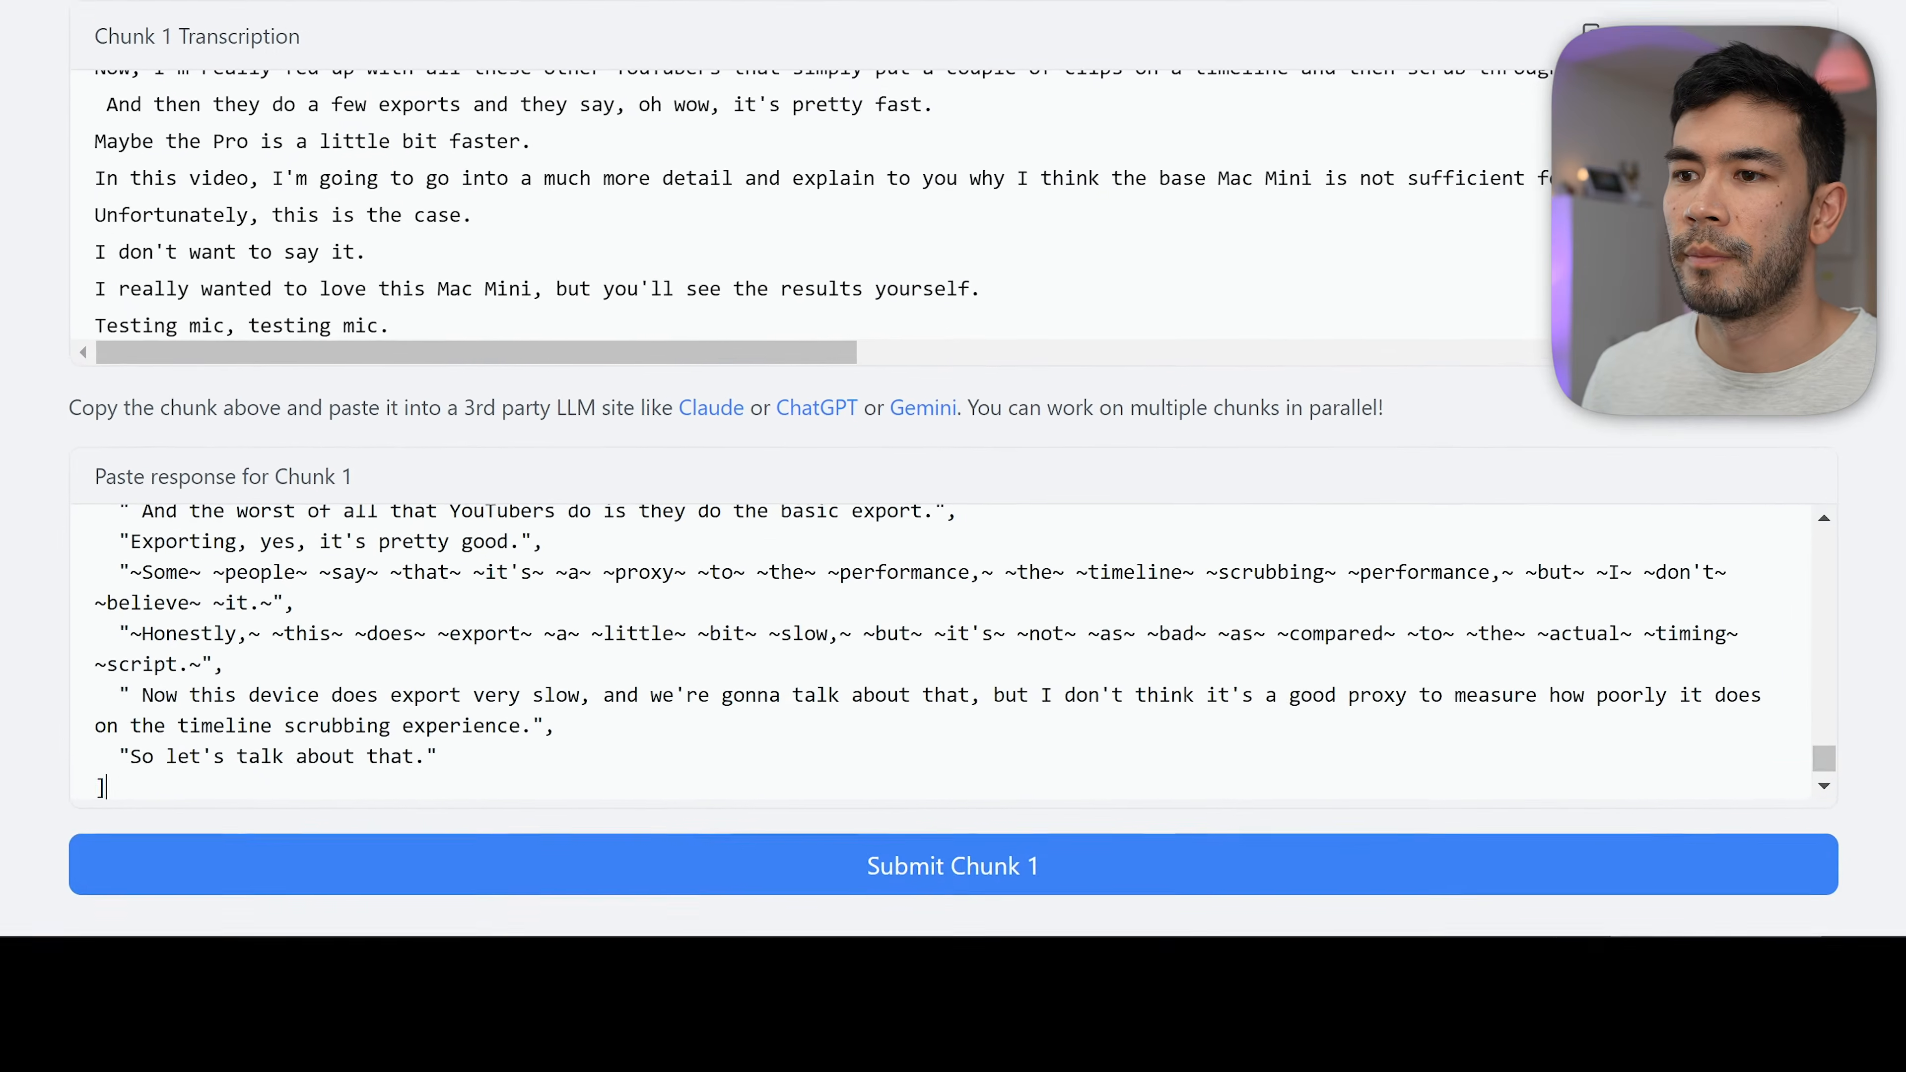
pyautogui.click(965, 949)
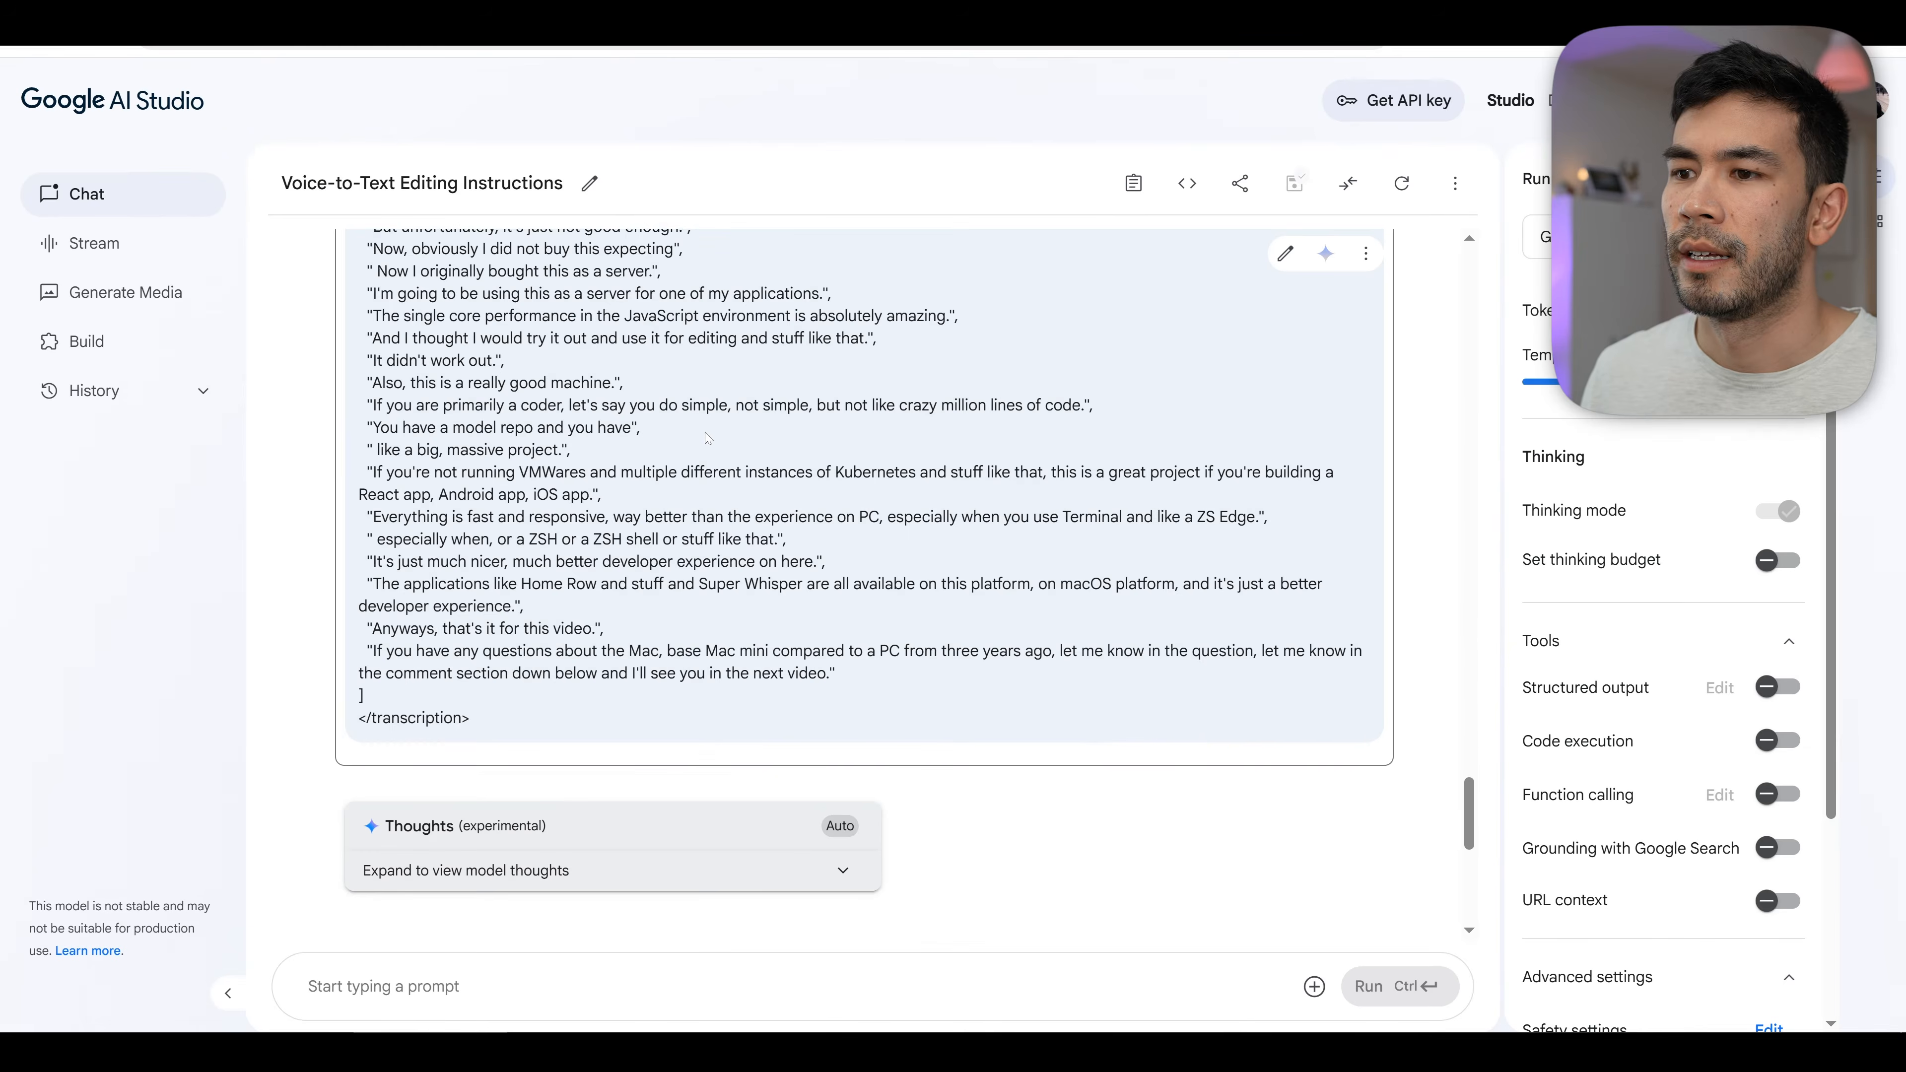
# - Copy the edited JSON from the AI Studio answer and submit it as the Chunk 2 response in Video Haircut
pyautogui.scroll(-5, 731, 507)
pyautogui.scroll(-10, 732, 507)
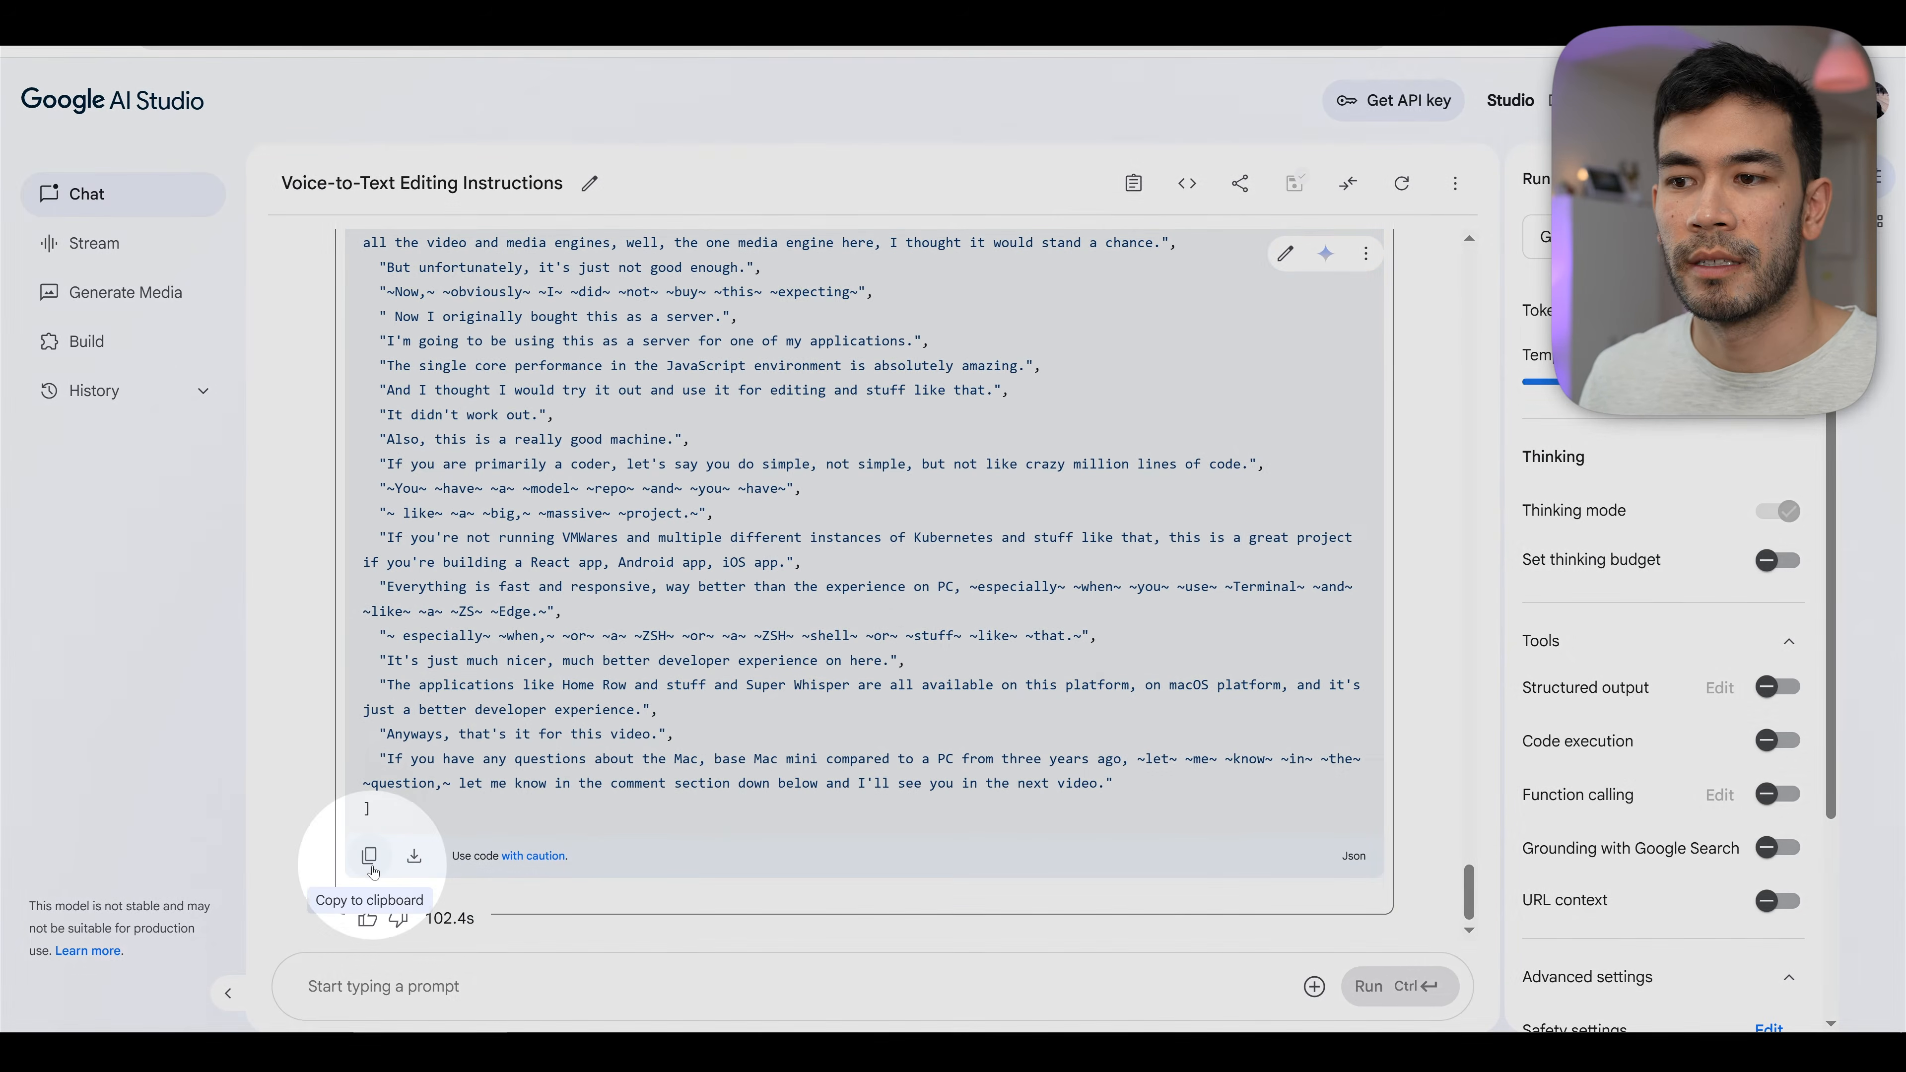
pyautogui.click(369, 856)
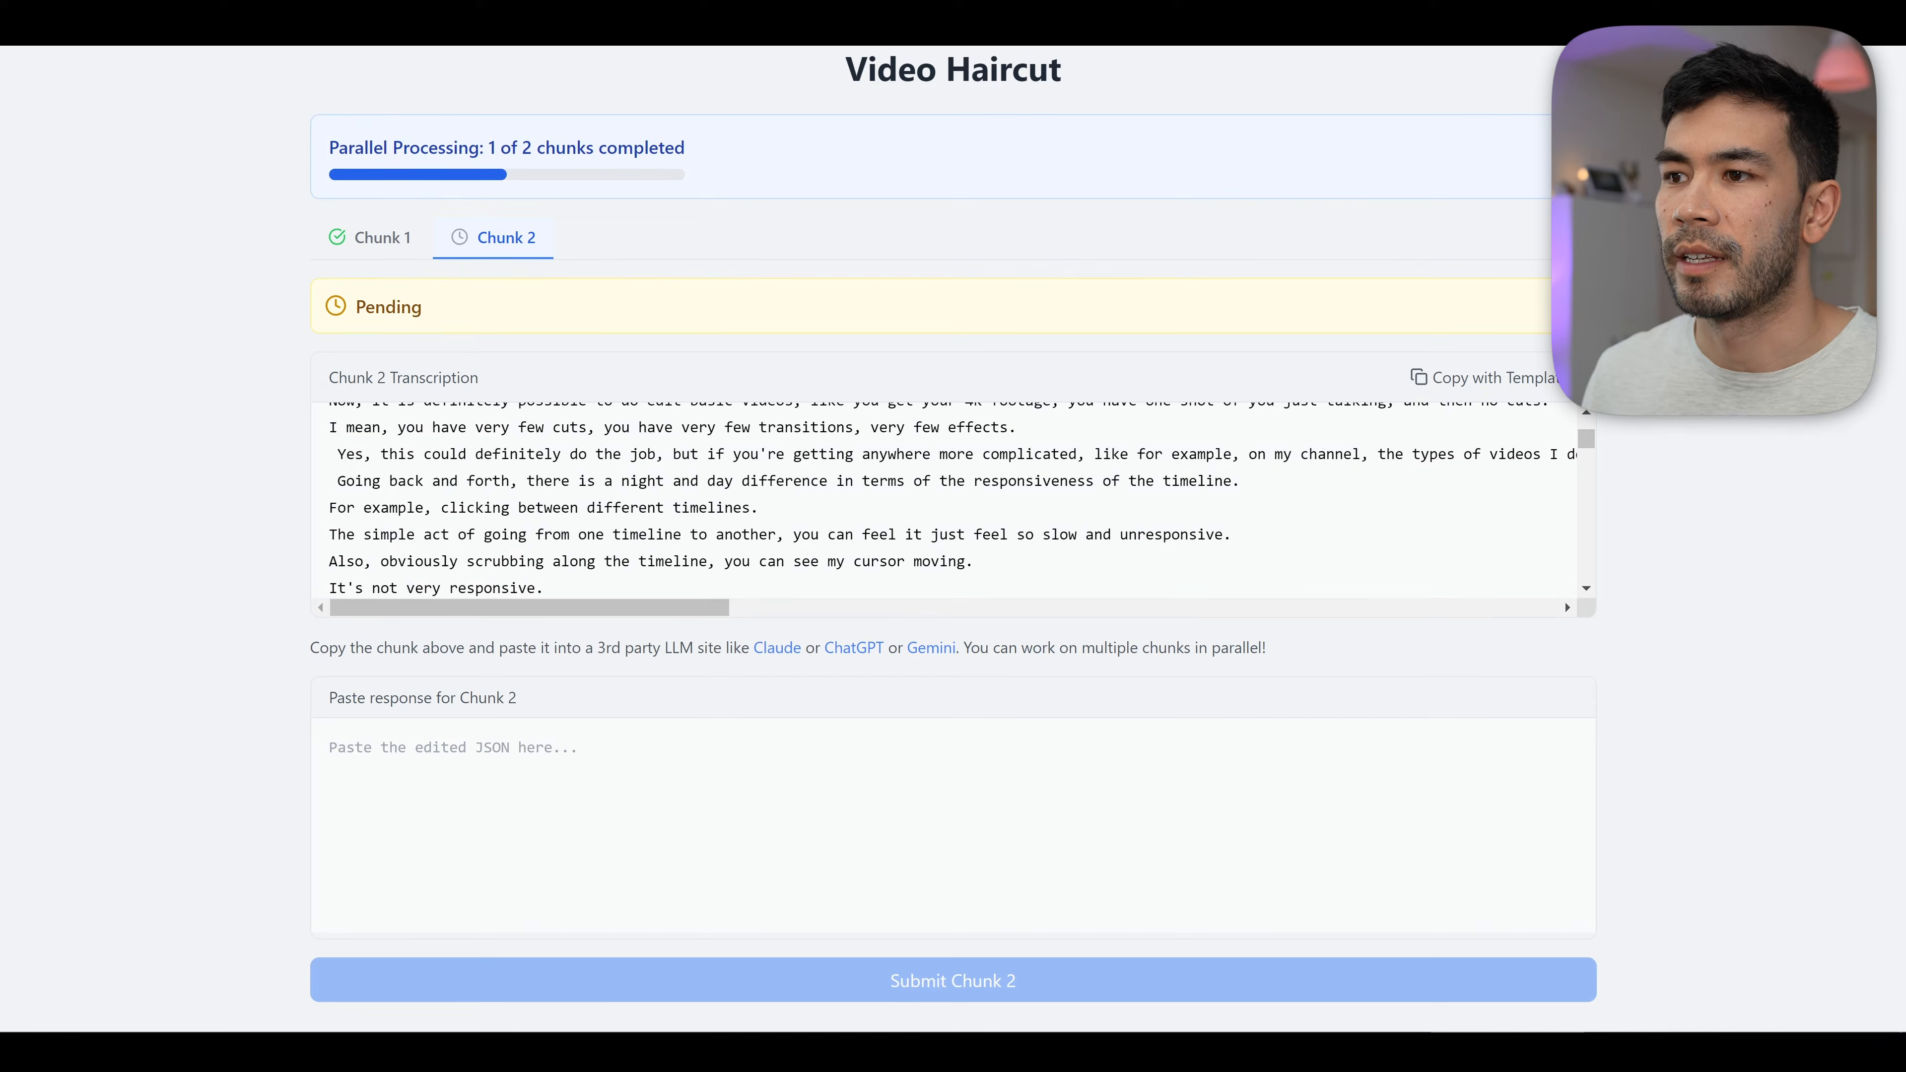
pyautogui.hotkey('ctrl', 'v')
pyautogui.click(953, 978)
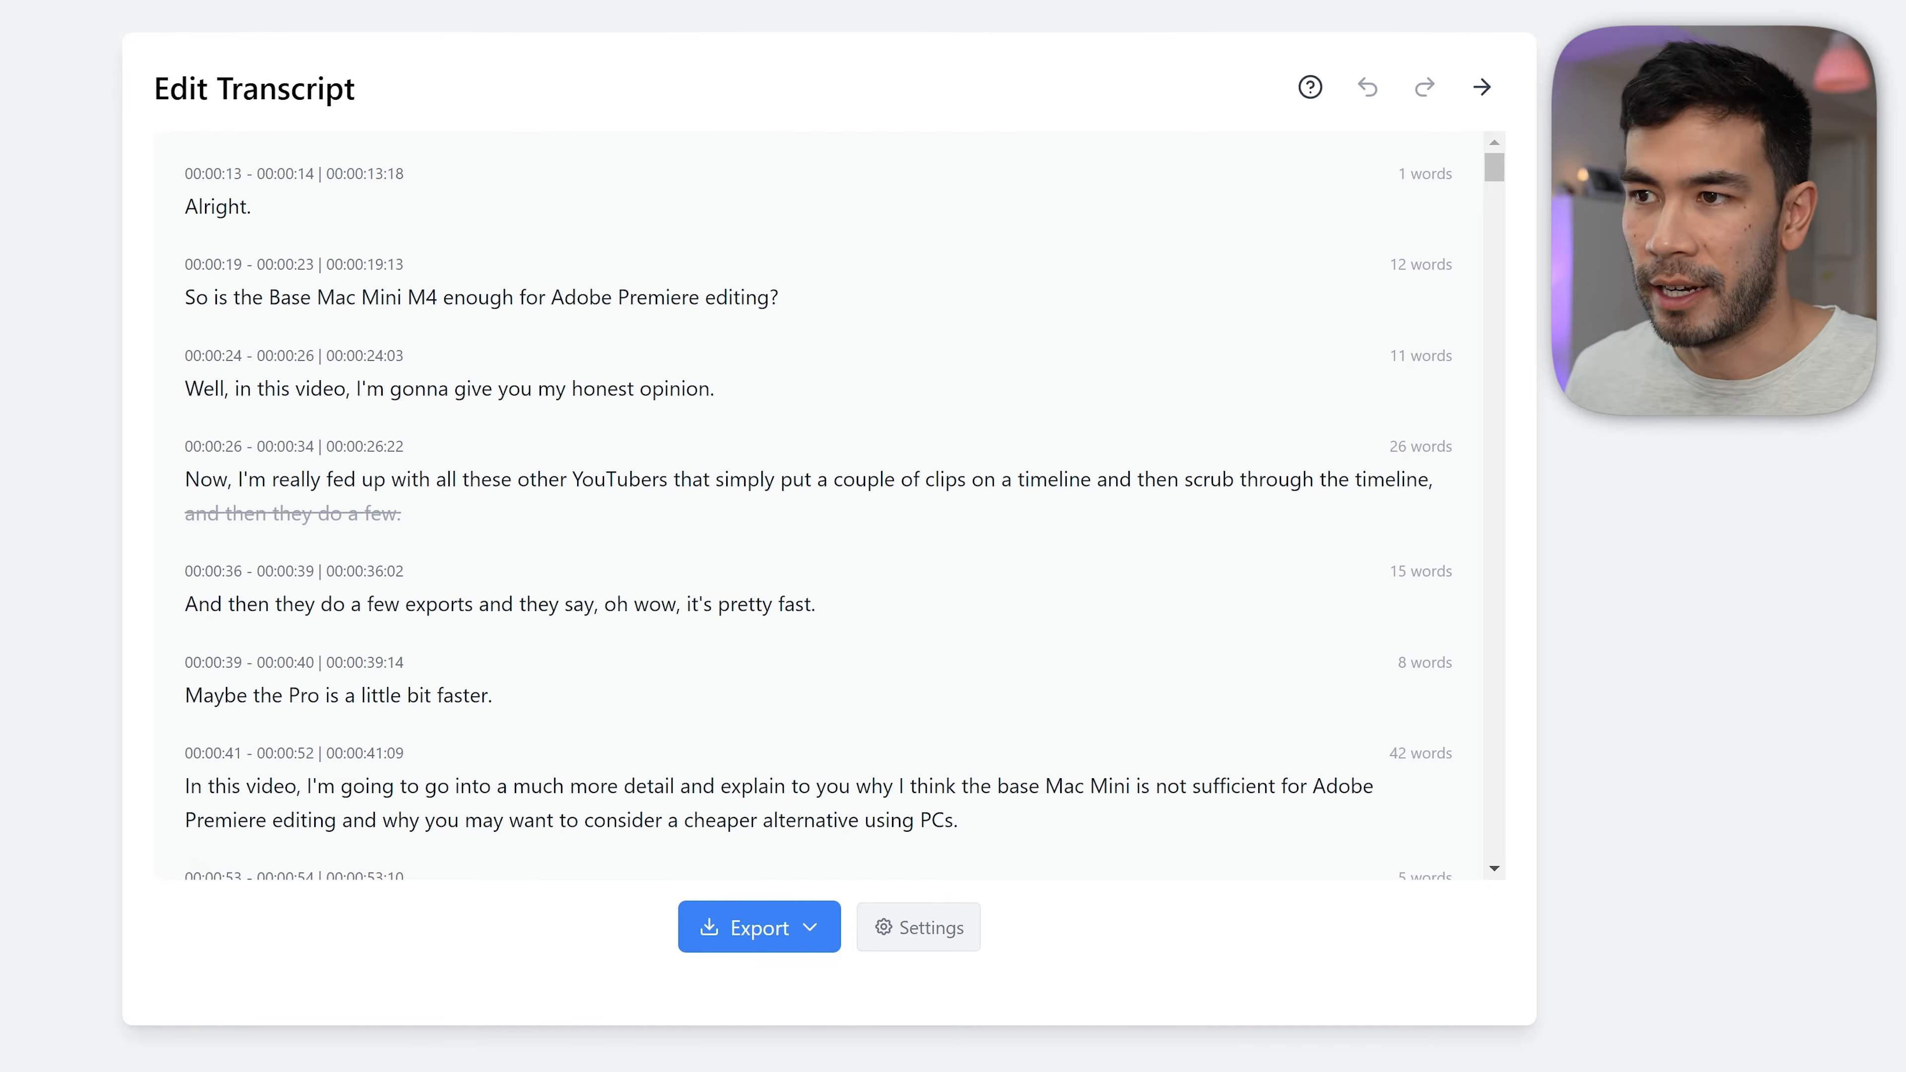
# - Review the cuts in the transcript by stepping to the next and previous ones, and show the editing help
pyautogui.scroll(-10, 225, 569)
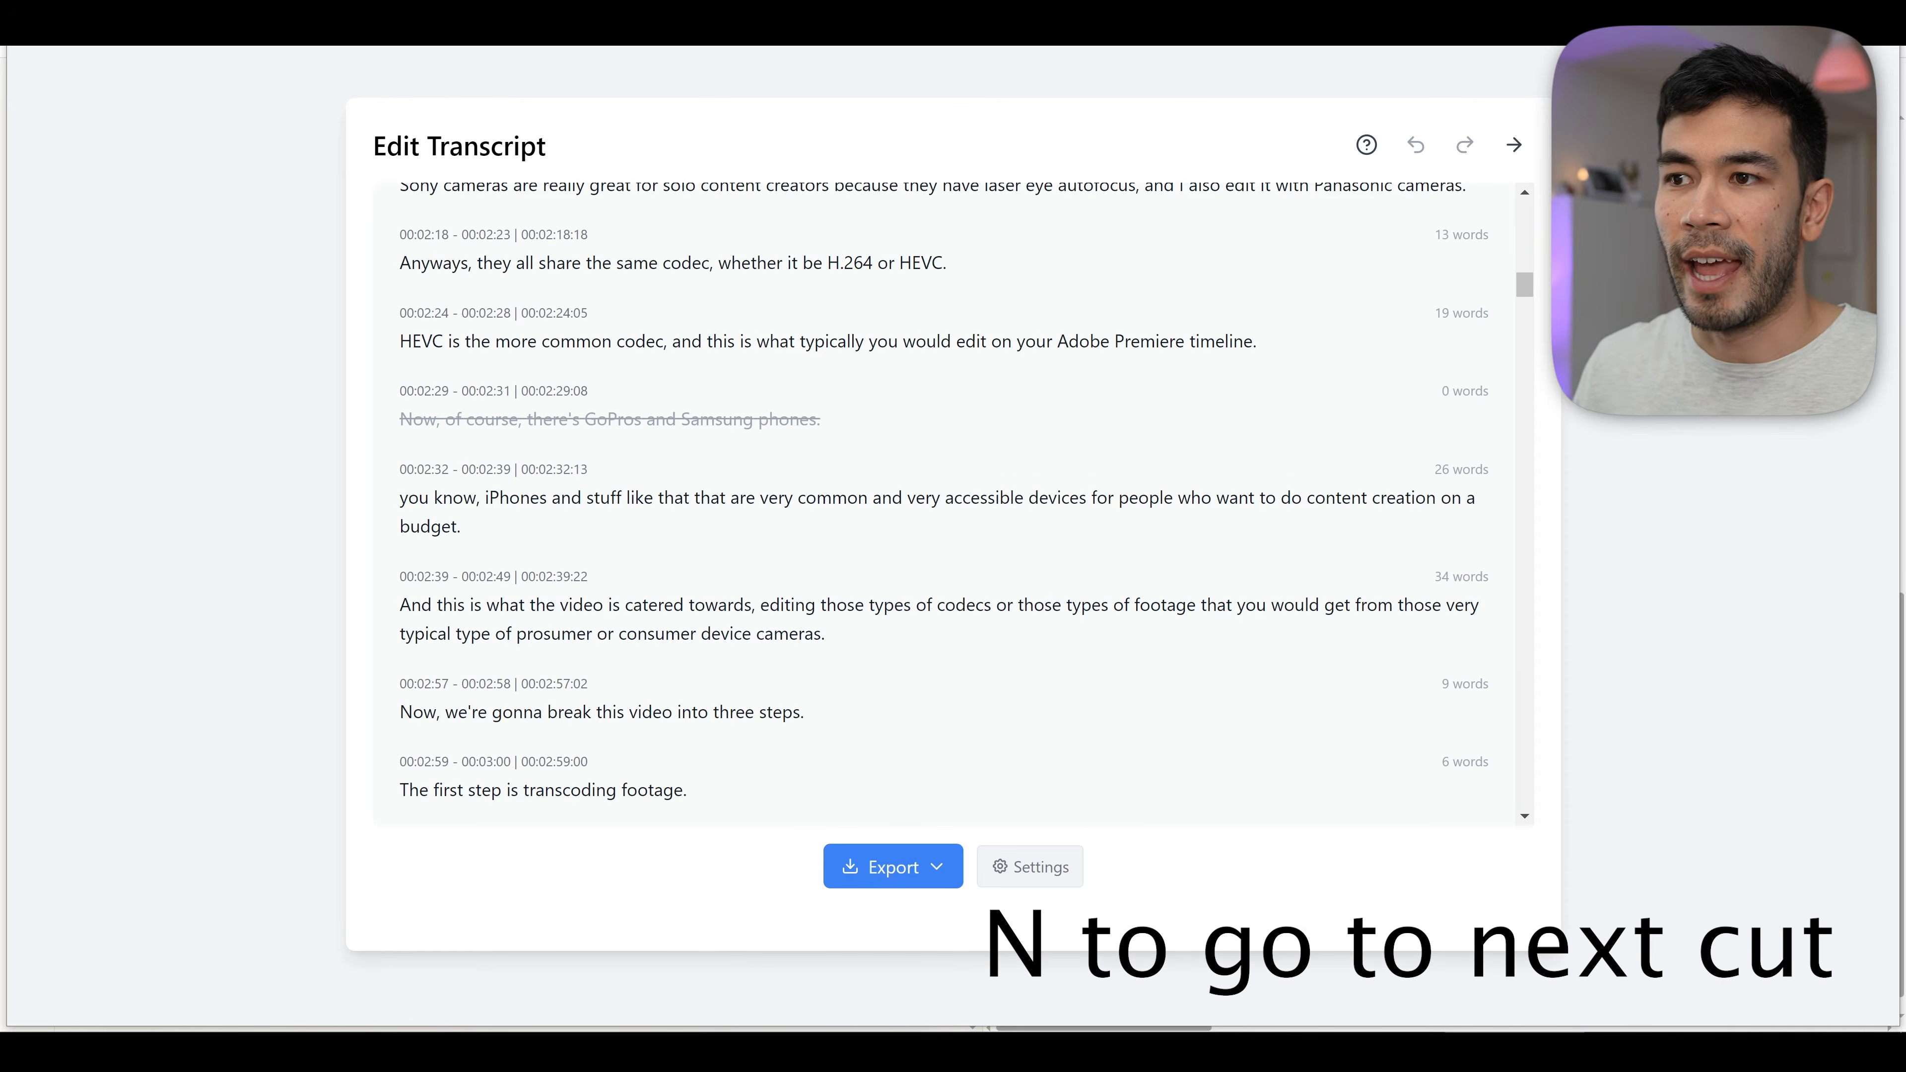
pyautogui.press('n')
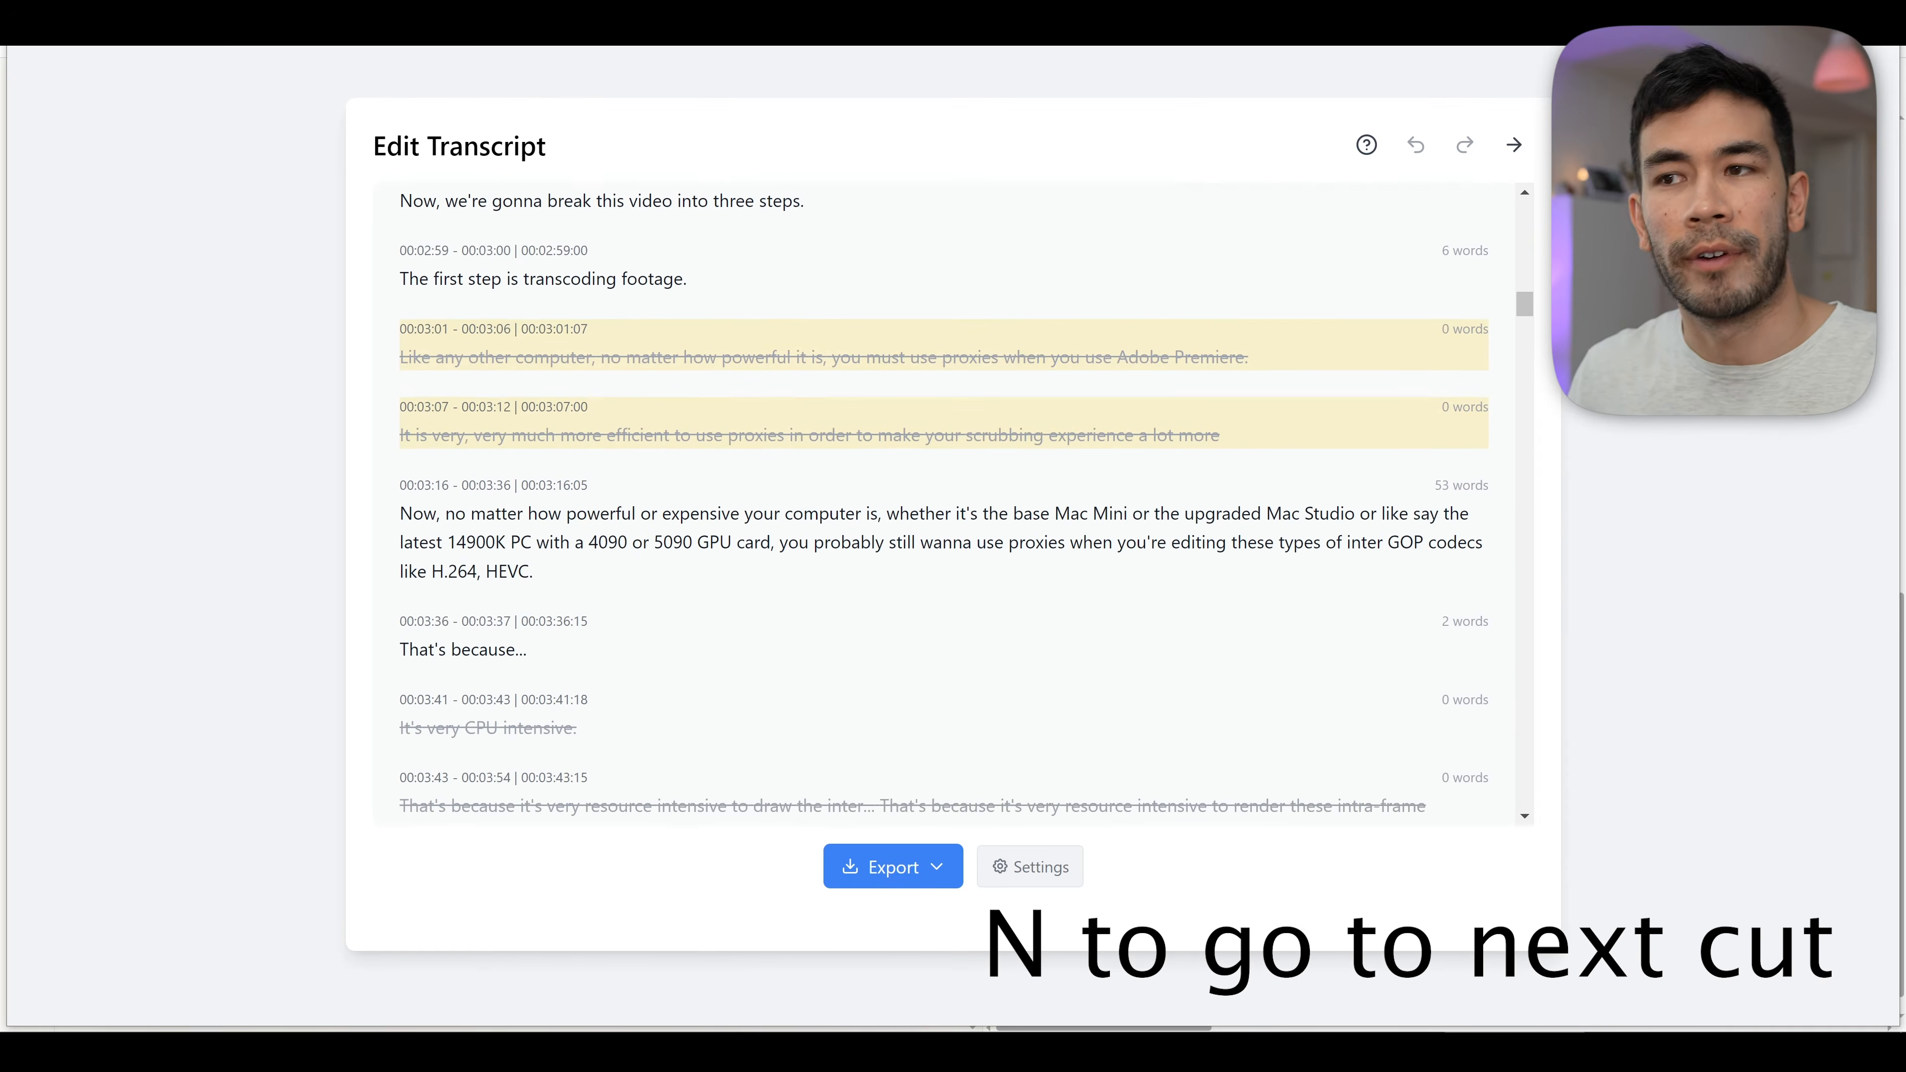
pyautogui.press('n')
pyautogui.press('p')
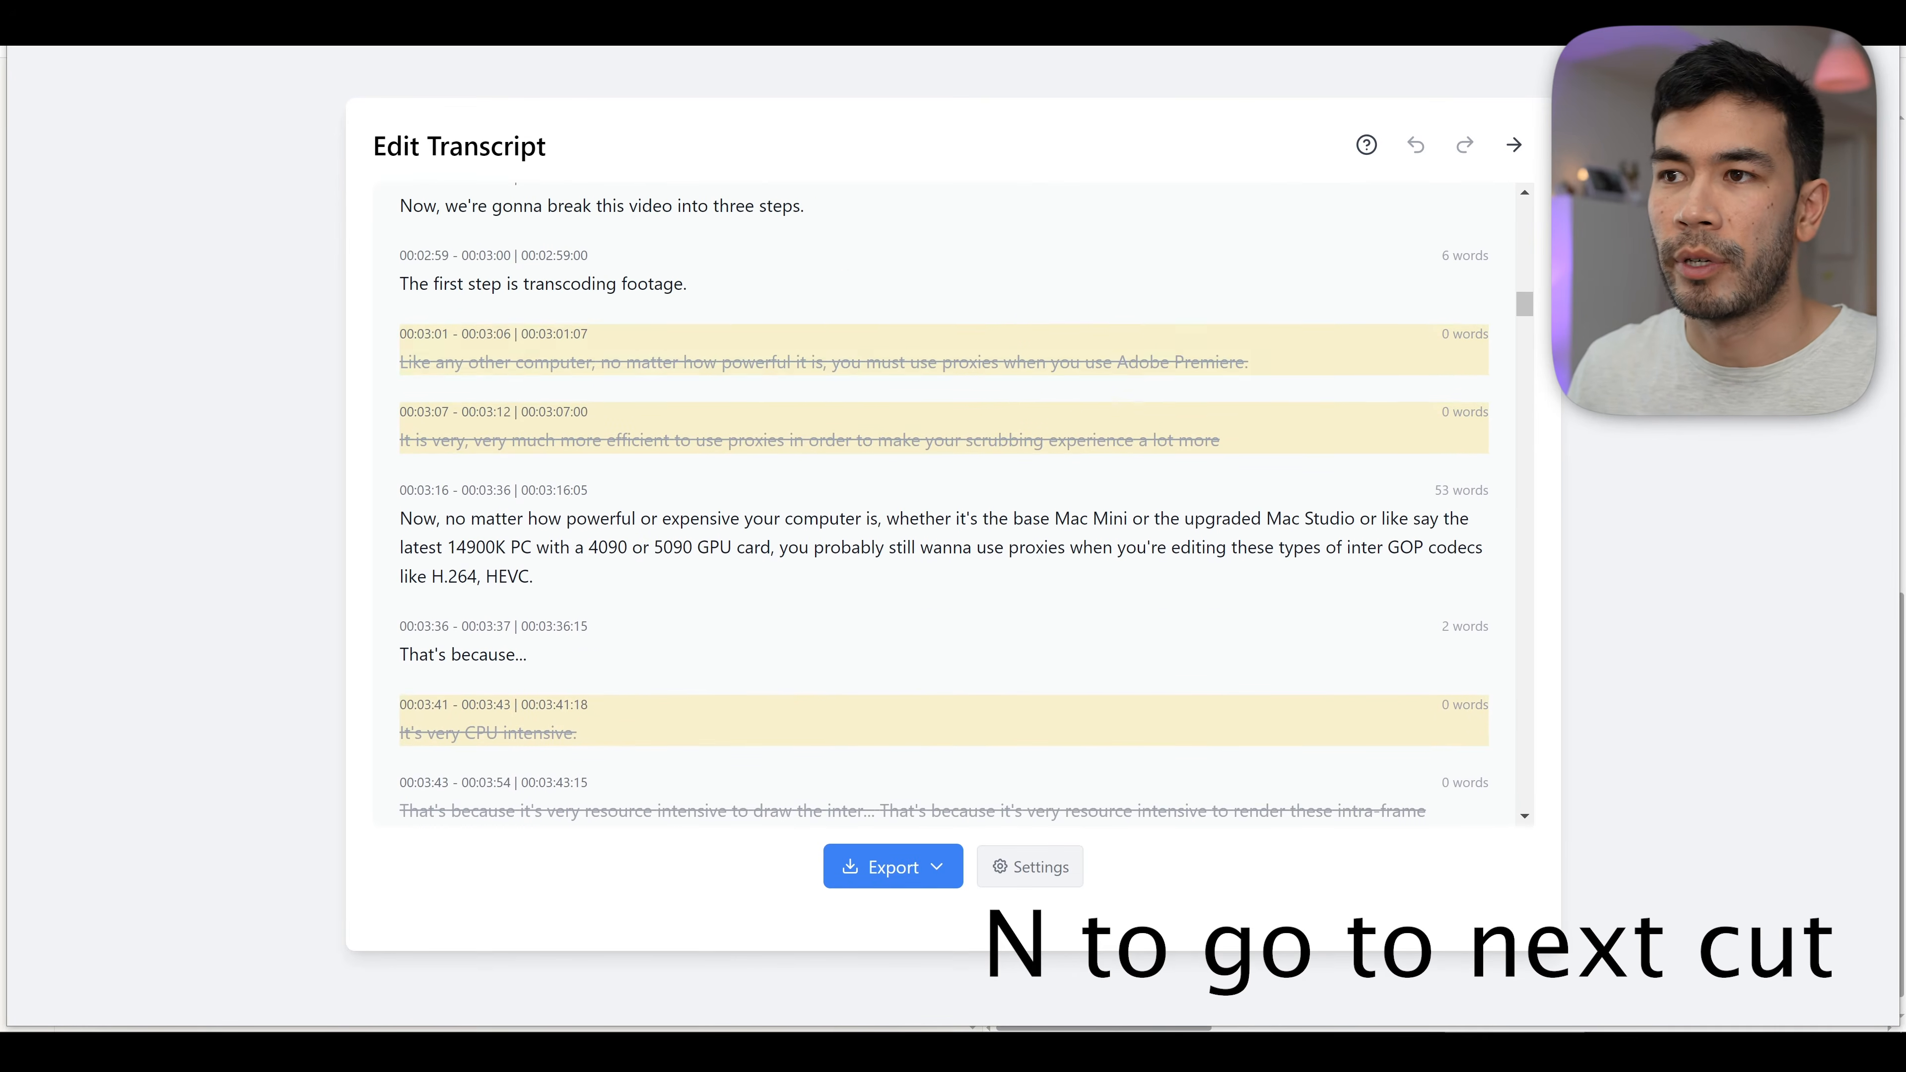
pyautogui.click(1365, 144)
pyautogui.press('n')
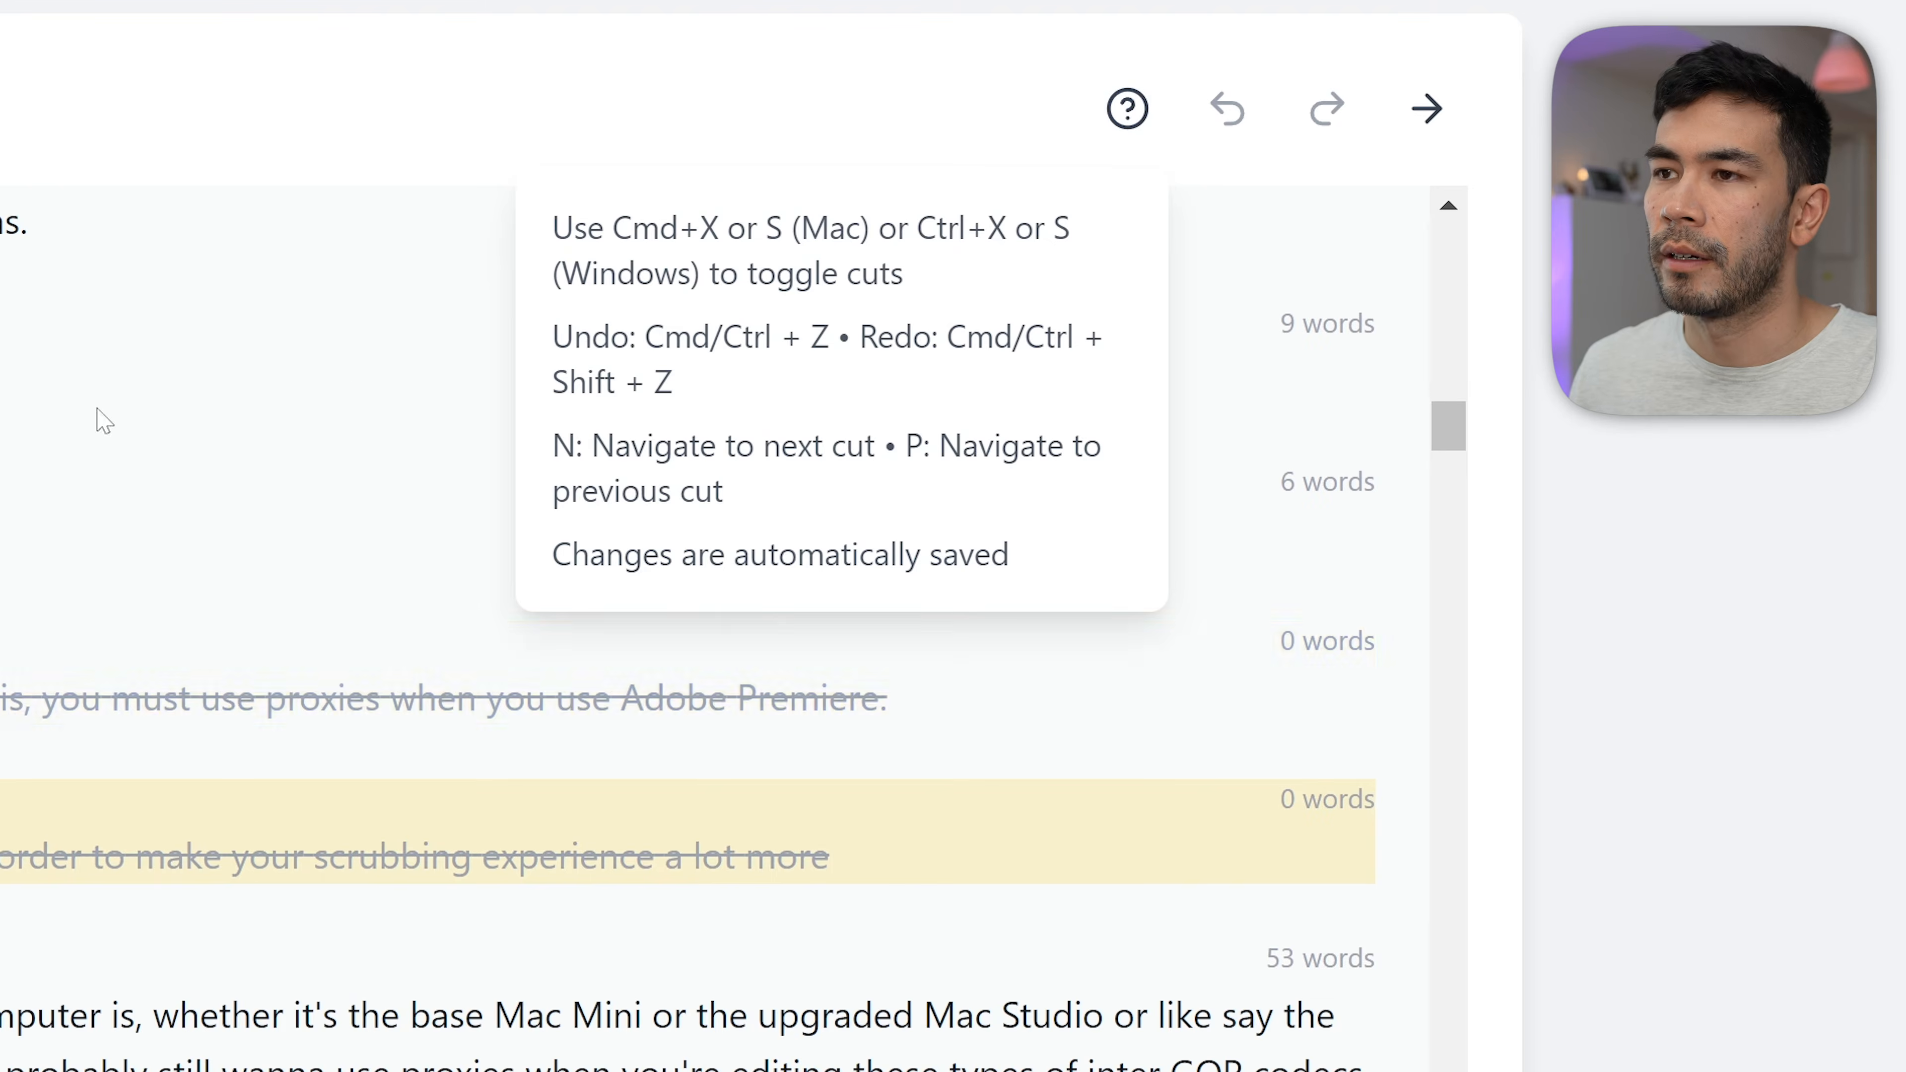
# - Cut the whole 00:01:30 sentence beginning "Now, in order for this video to have any impact on you"
pyautogui.scroll(15, 104, 420)
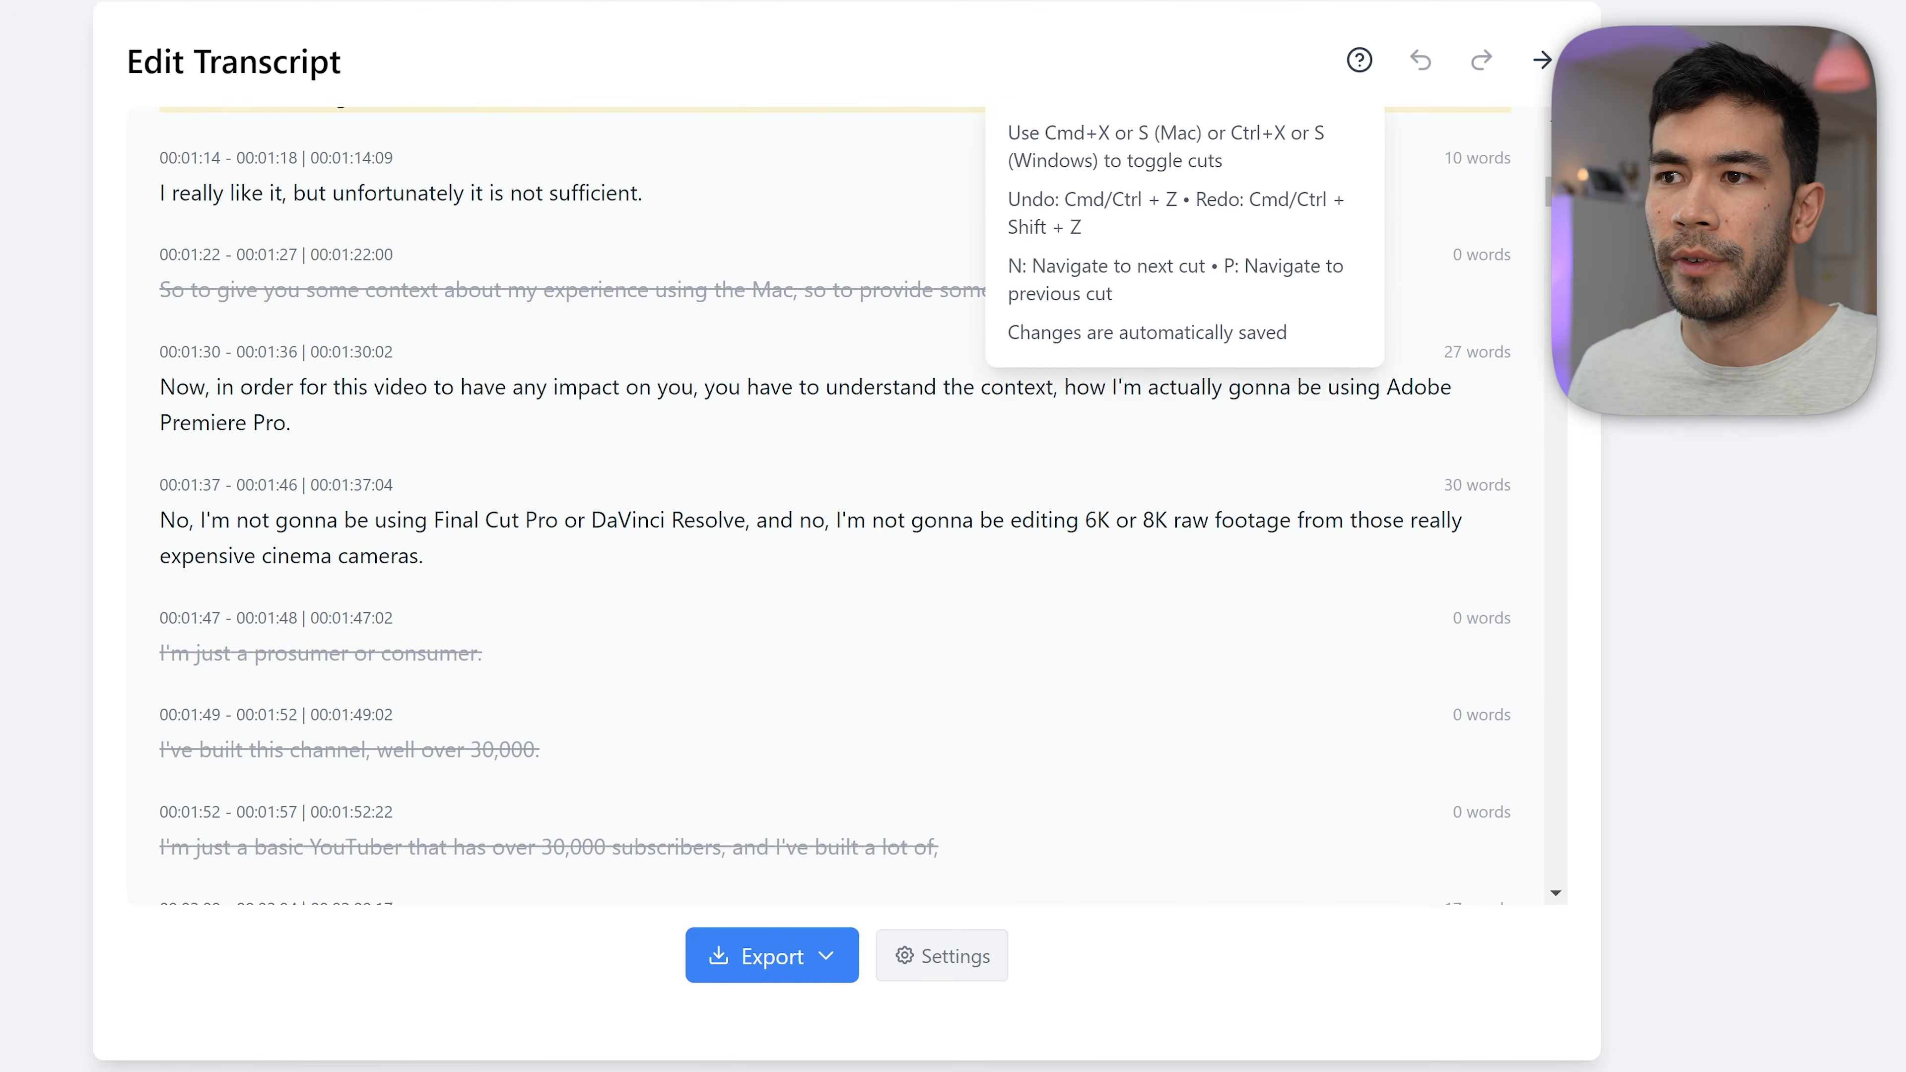
pyautogui.tripleClick(202, 423)
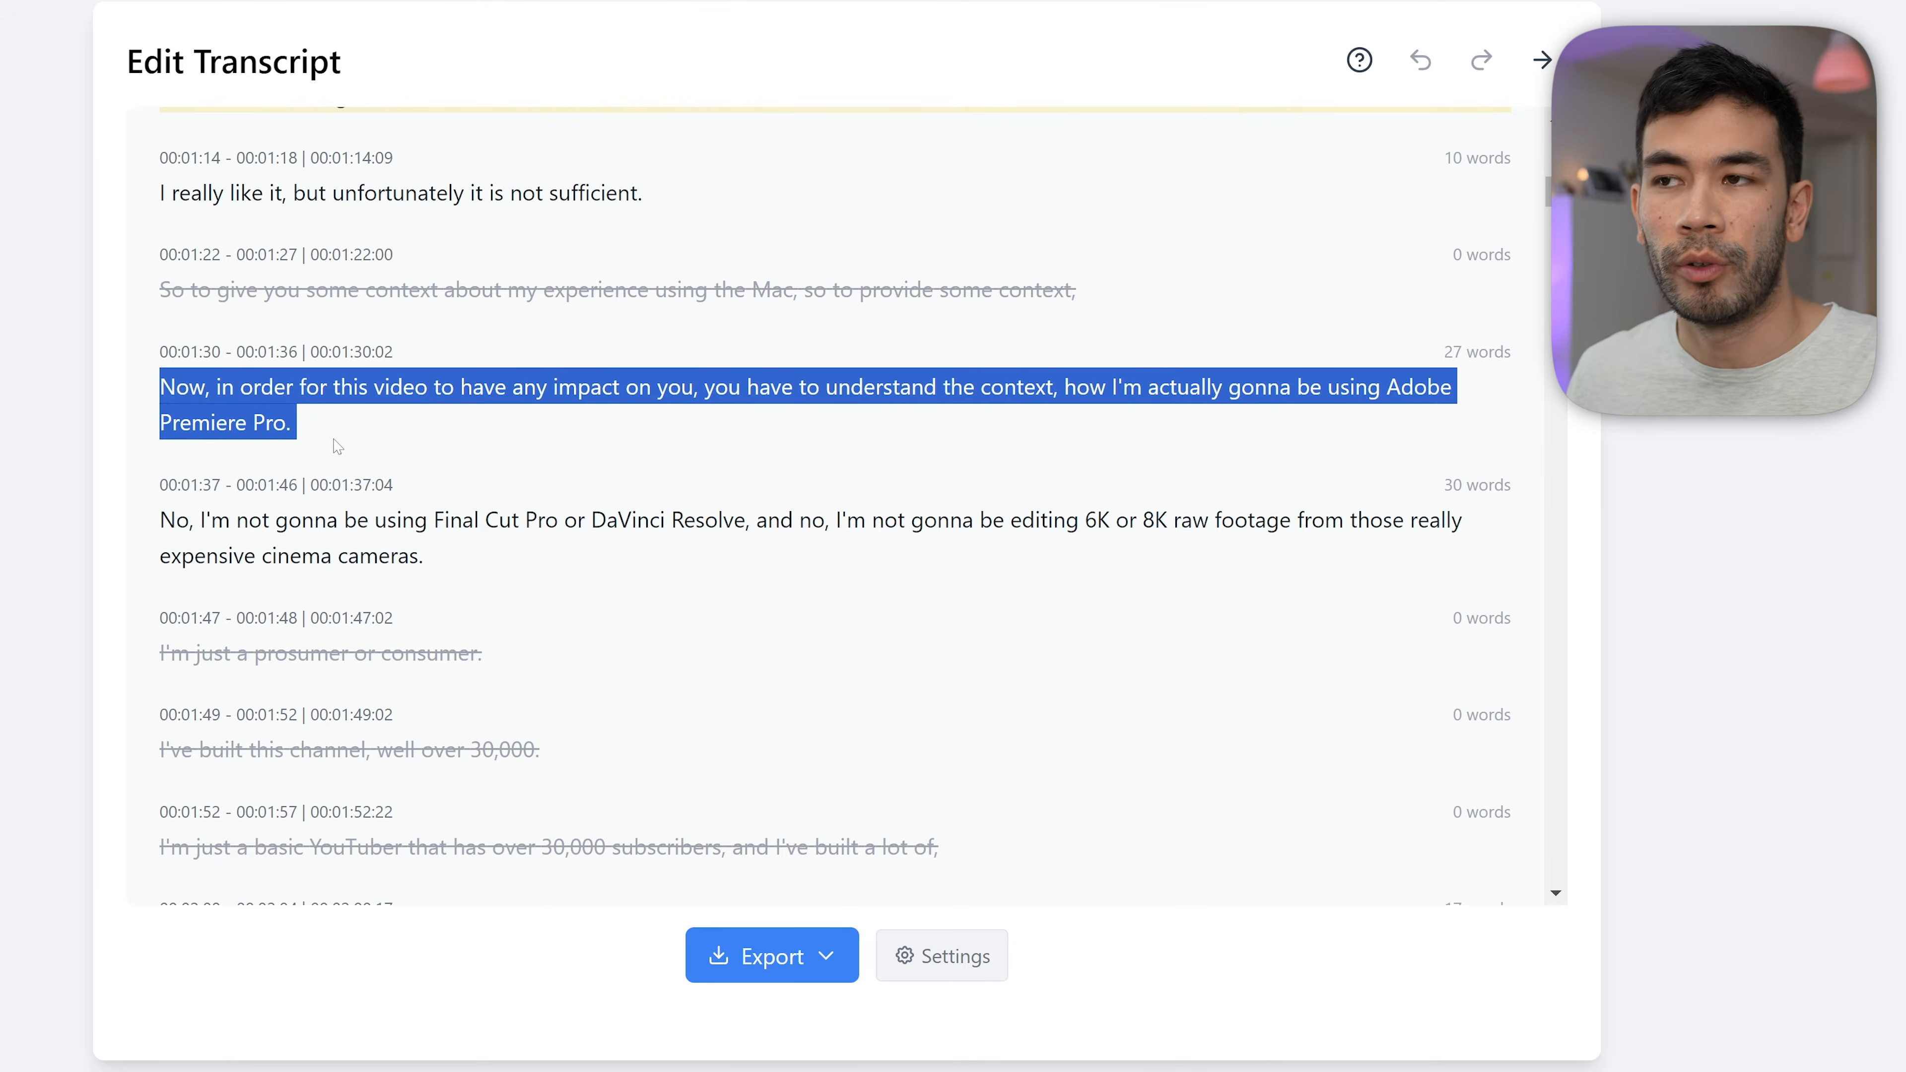
pyautogui.hotkey('ctrl', 's')
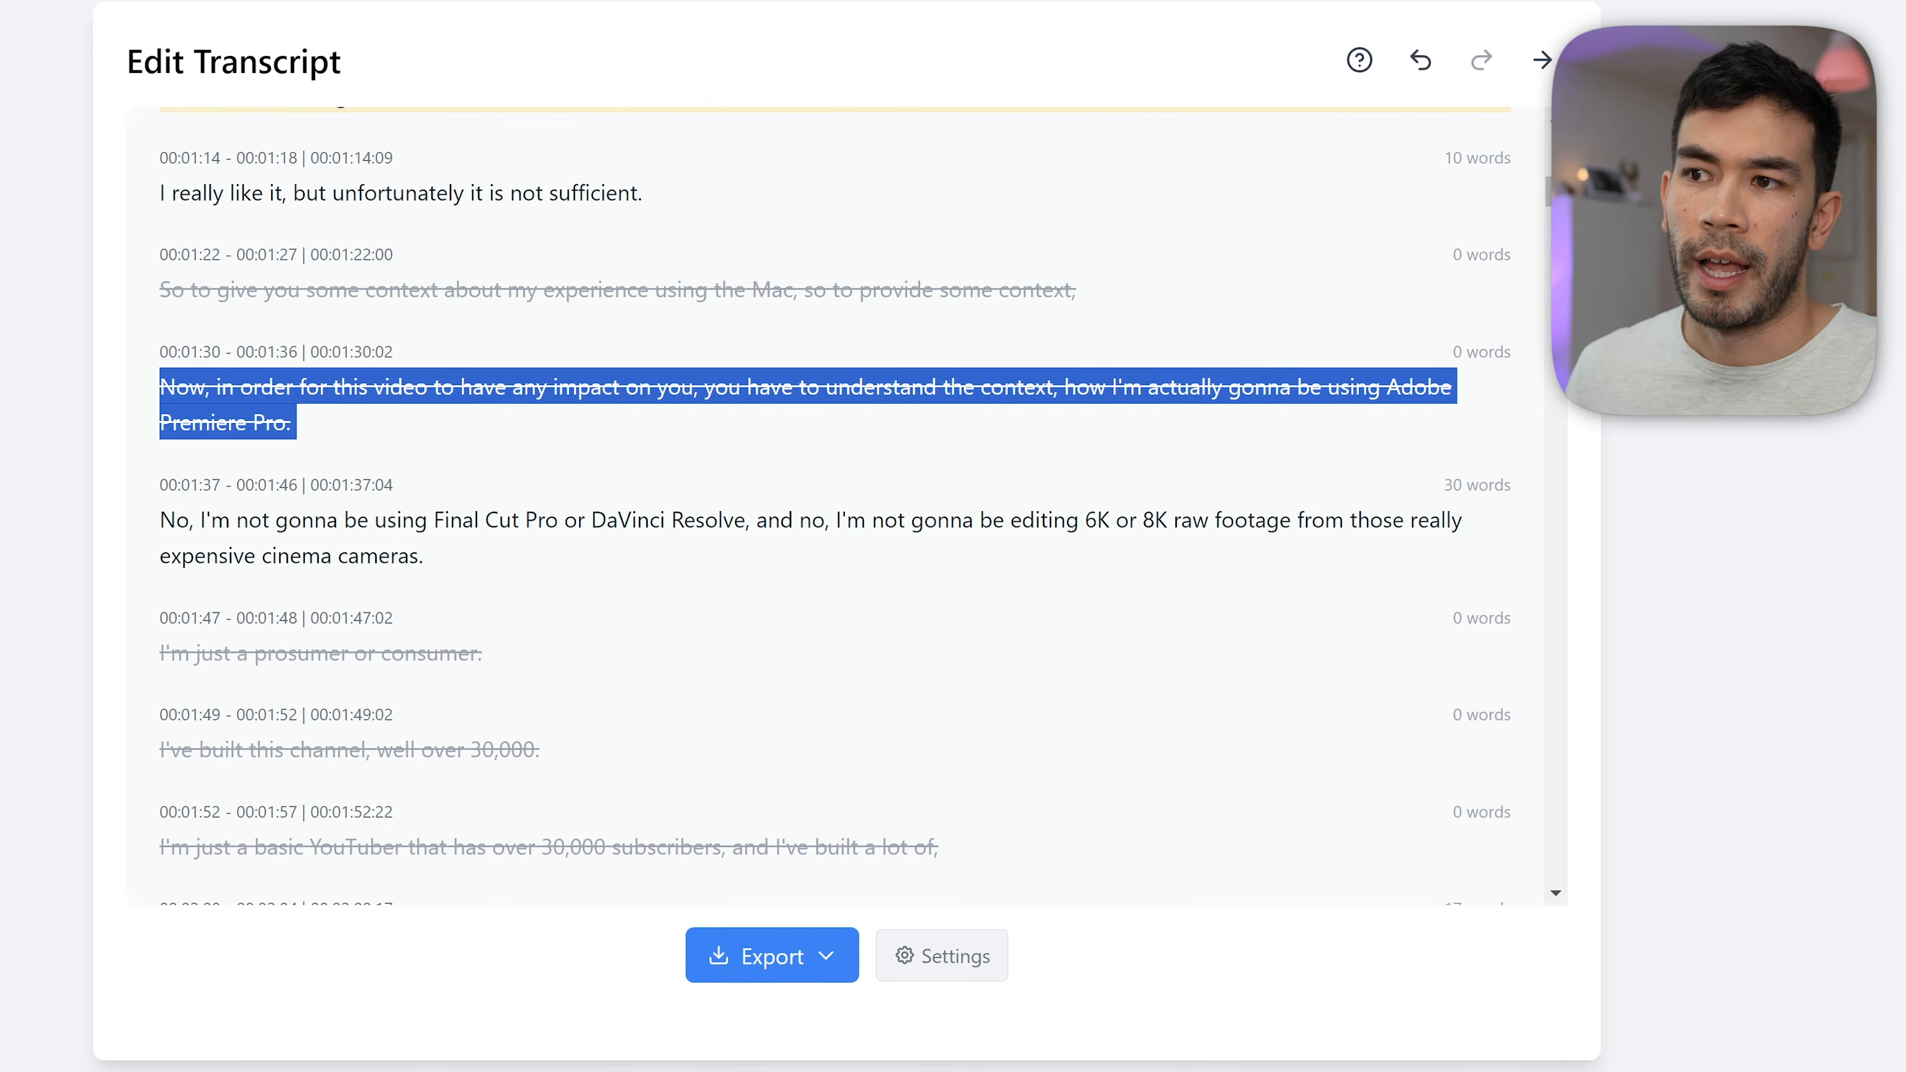
# - Cut the words "gonna be using" from the 00:01:37 sentence and step through the following cuts
pyautogui.moveTo(275, 520); pyautogui.dragTo(427, 520)
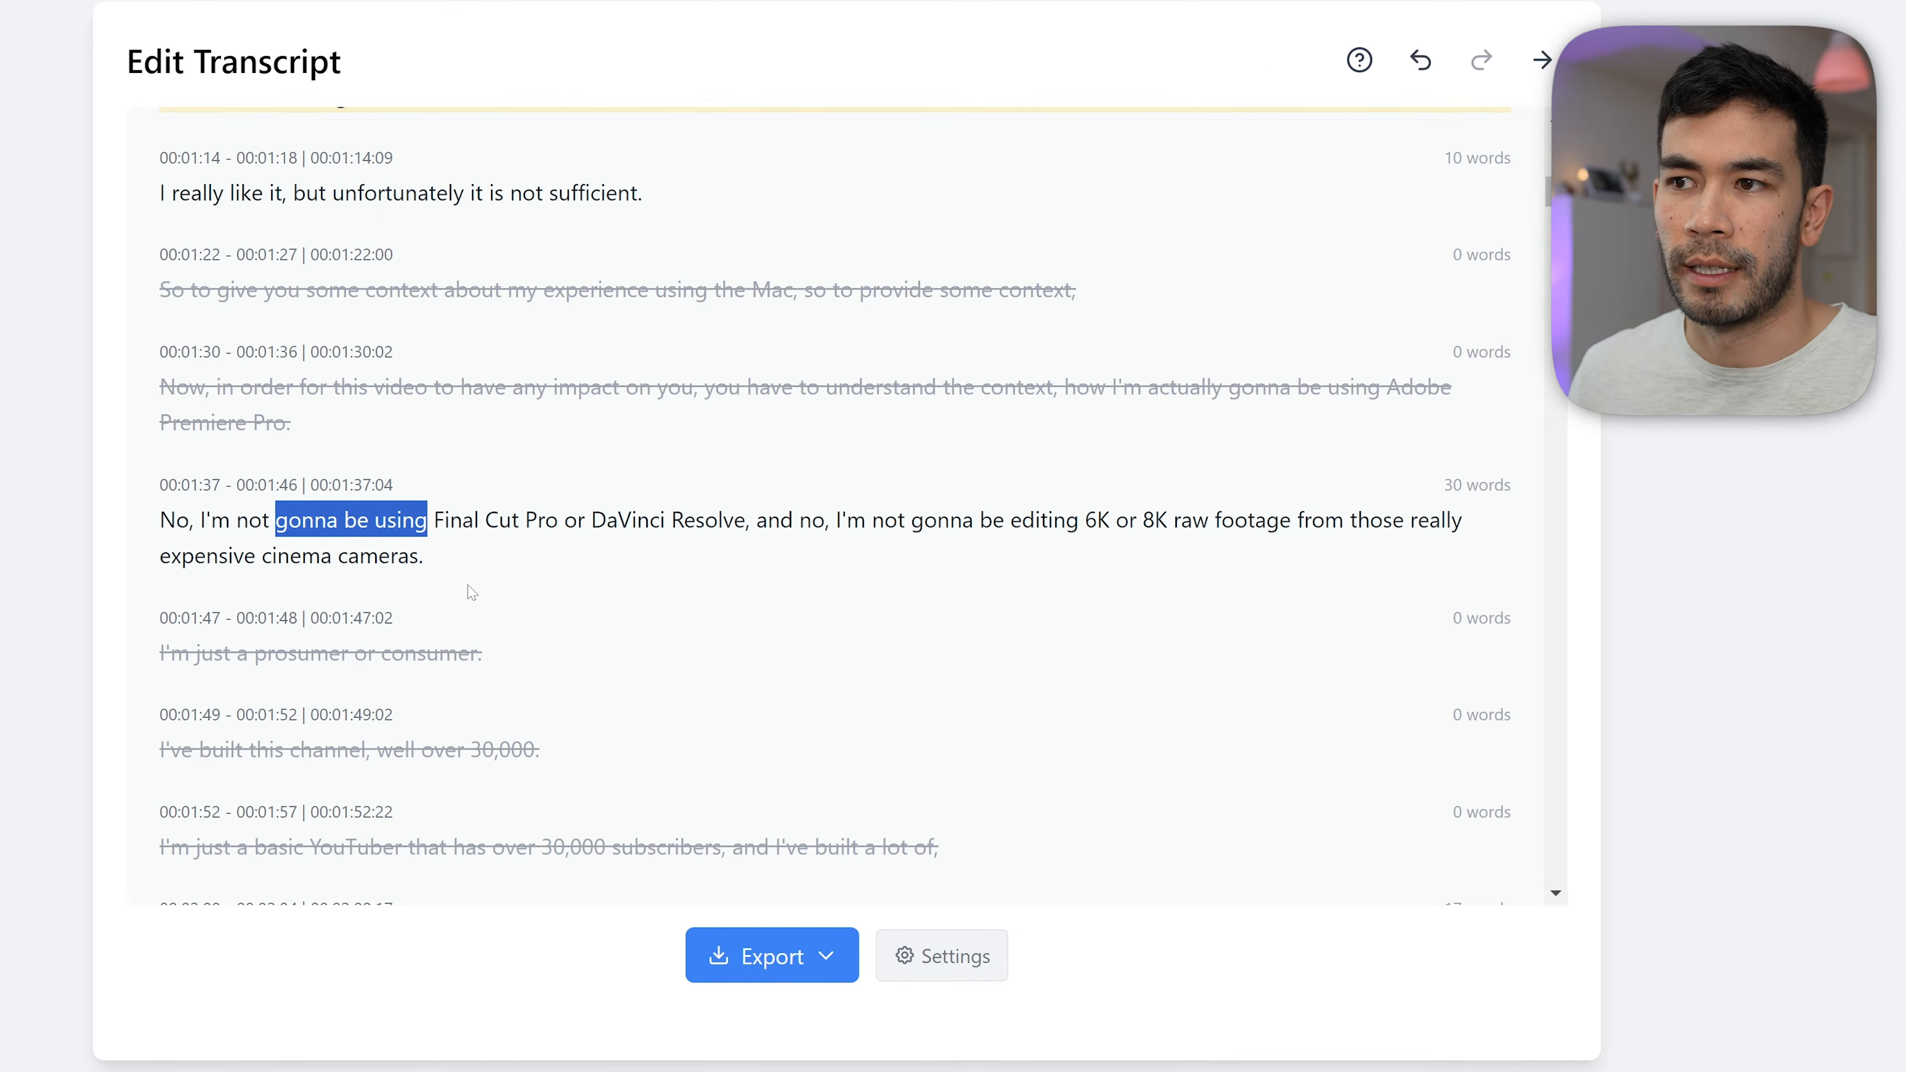
pyautogui.press('Delete')
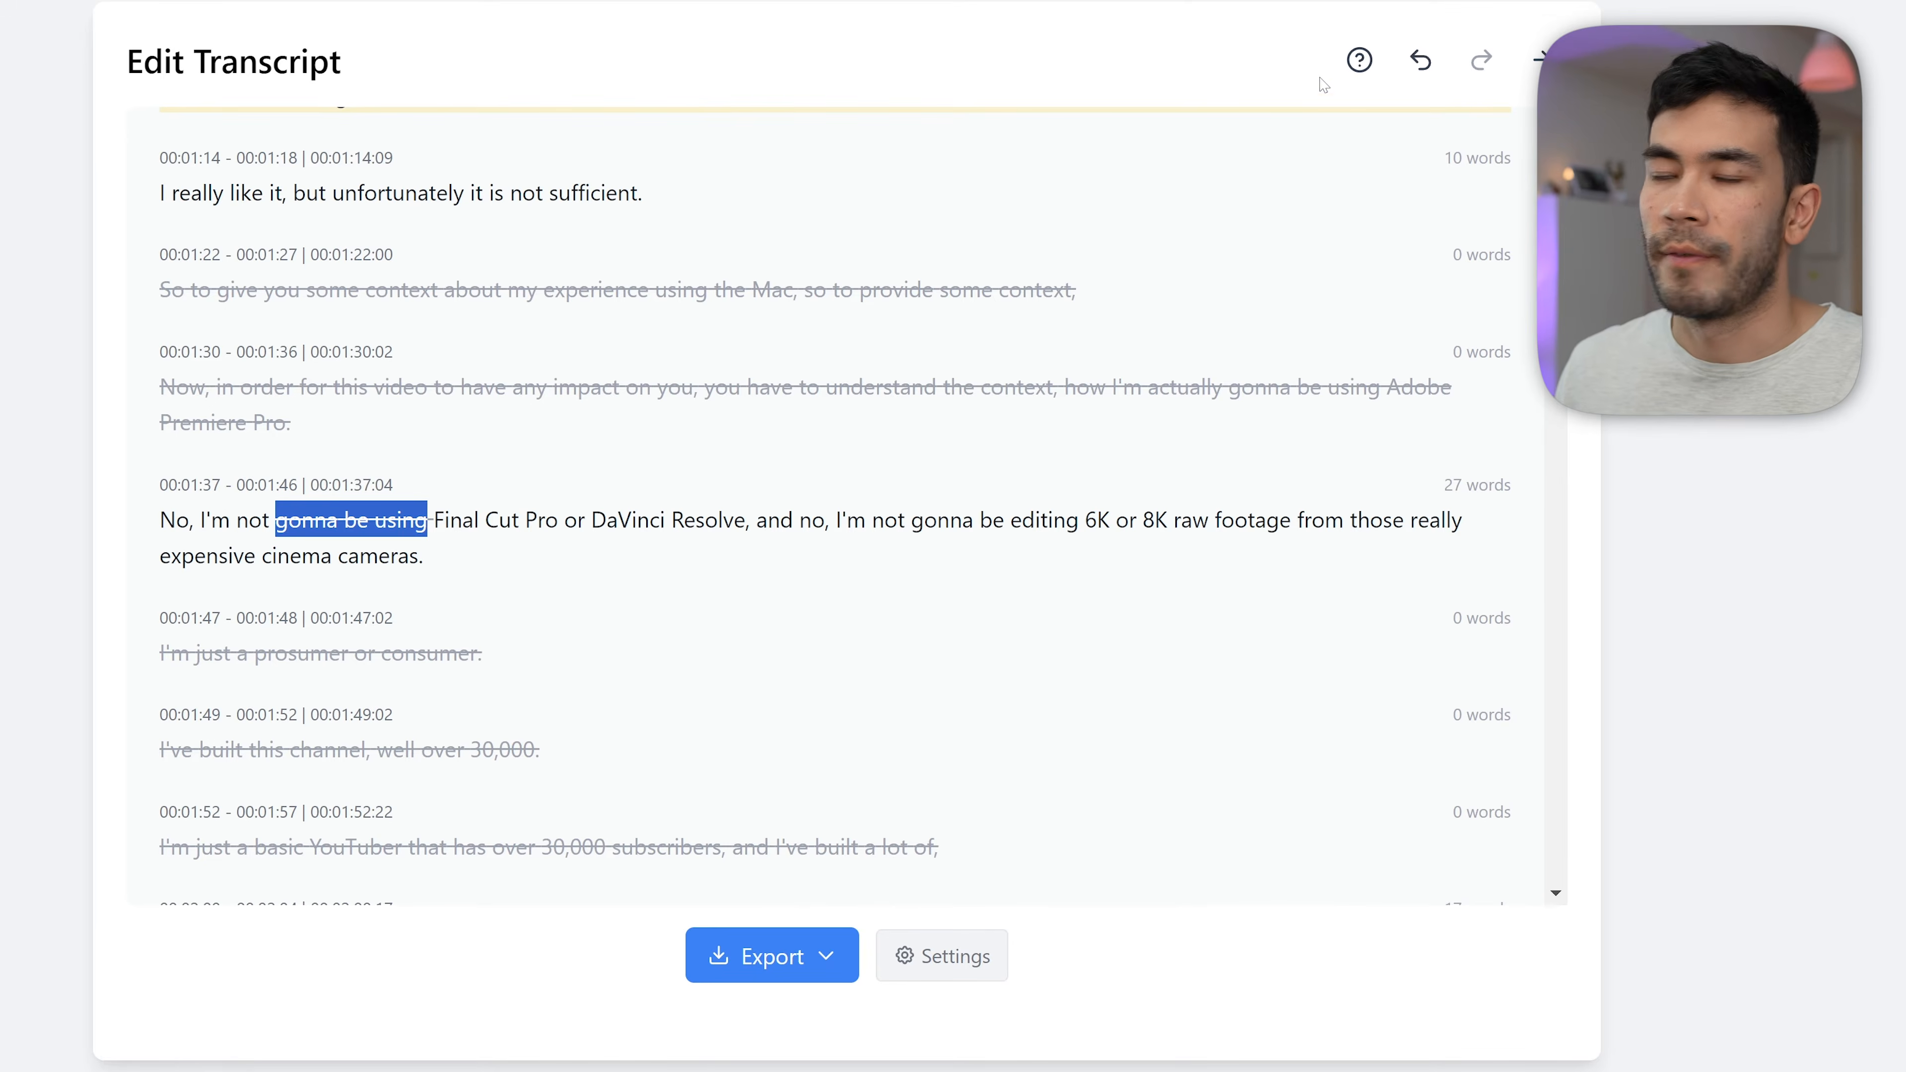
pyautogui.click(1540, 59)
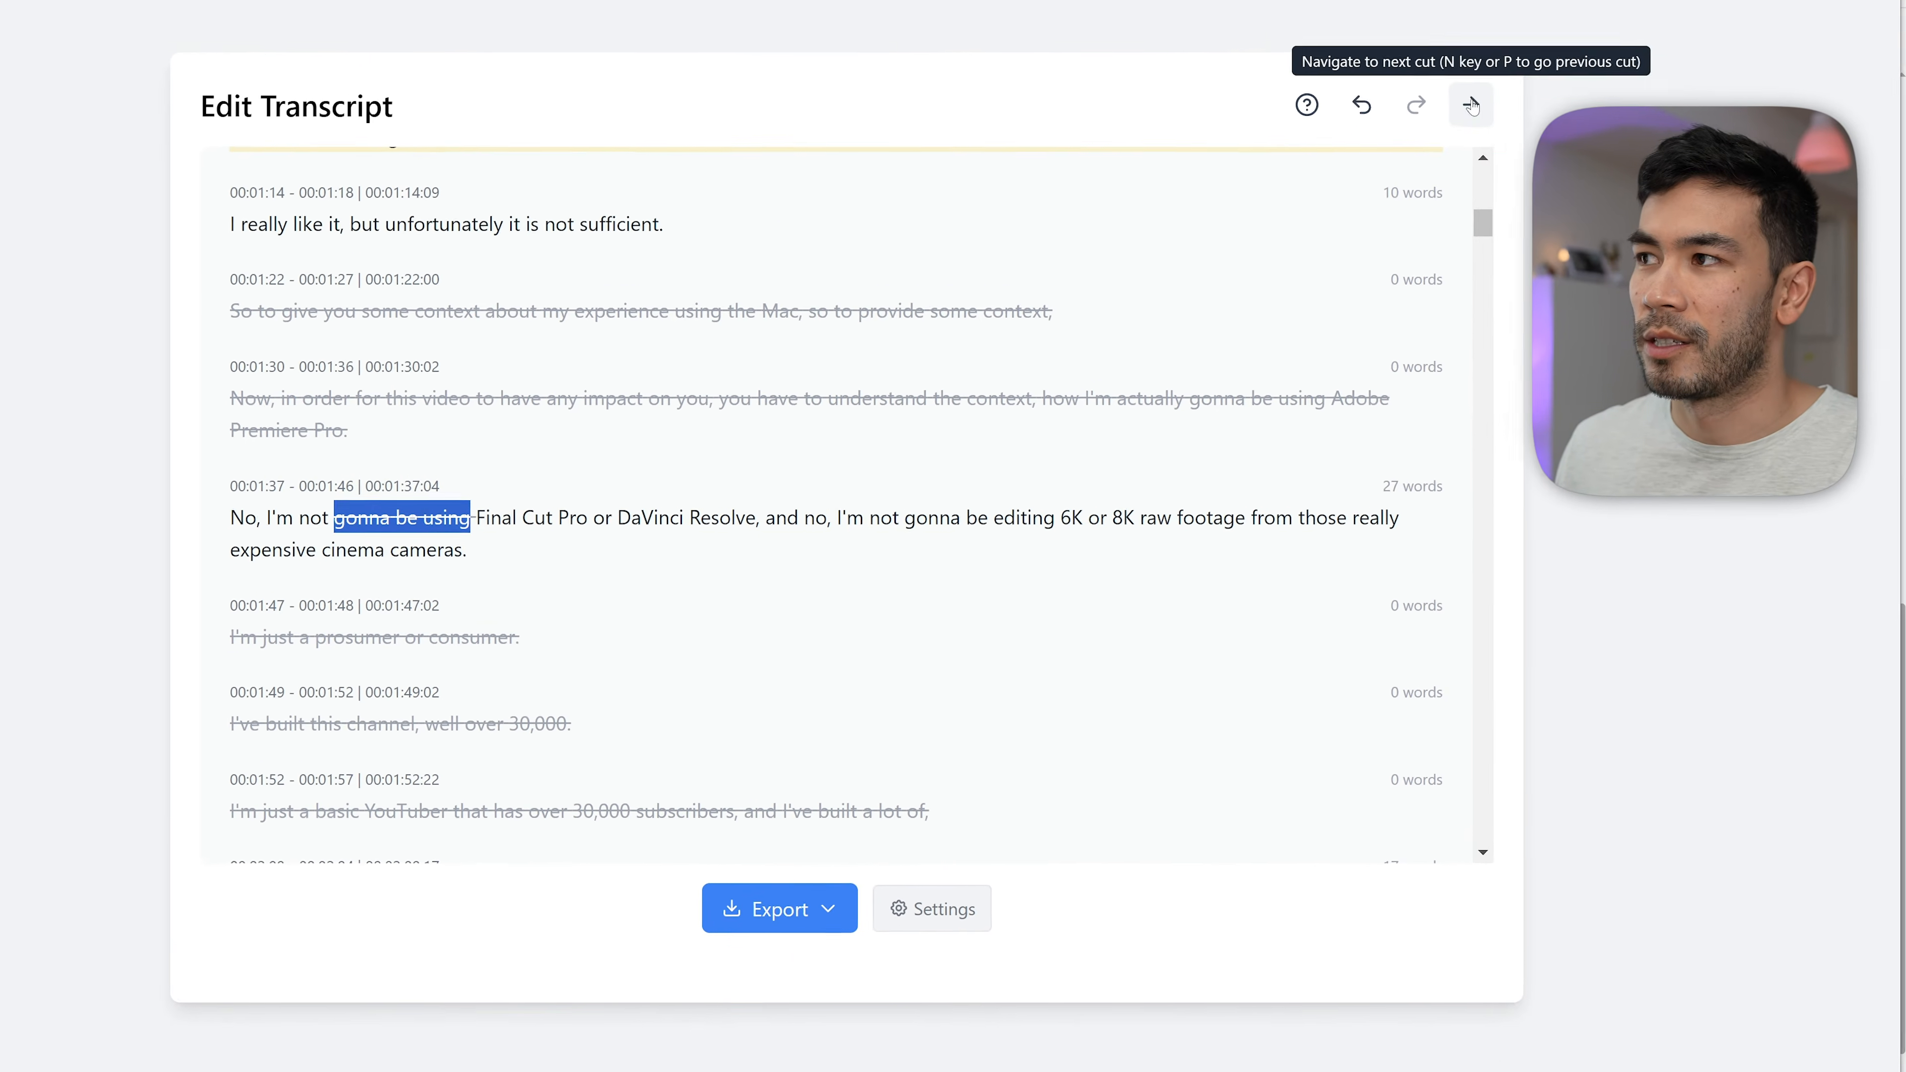
pyautogui.click(1451, 120)
pyautogui.click(1452, 120)
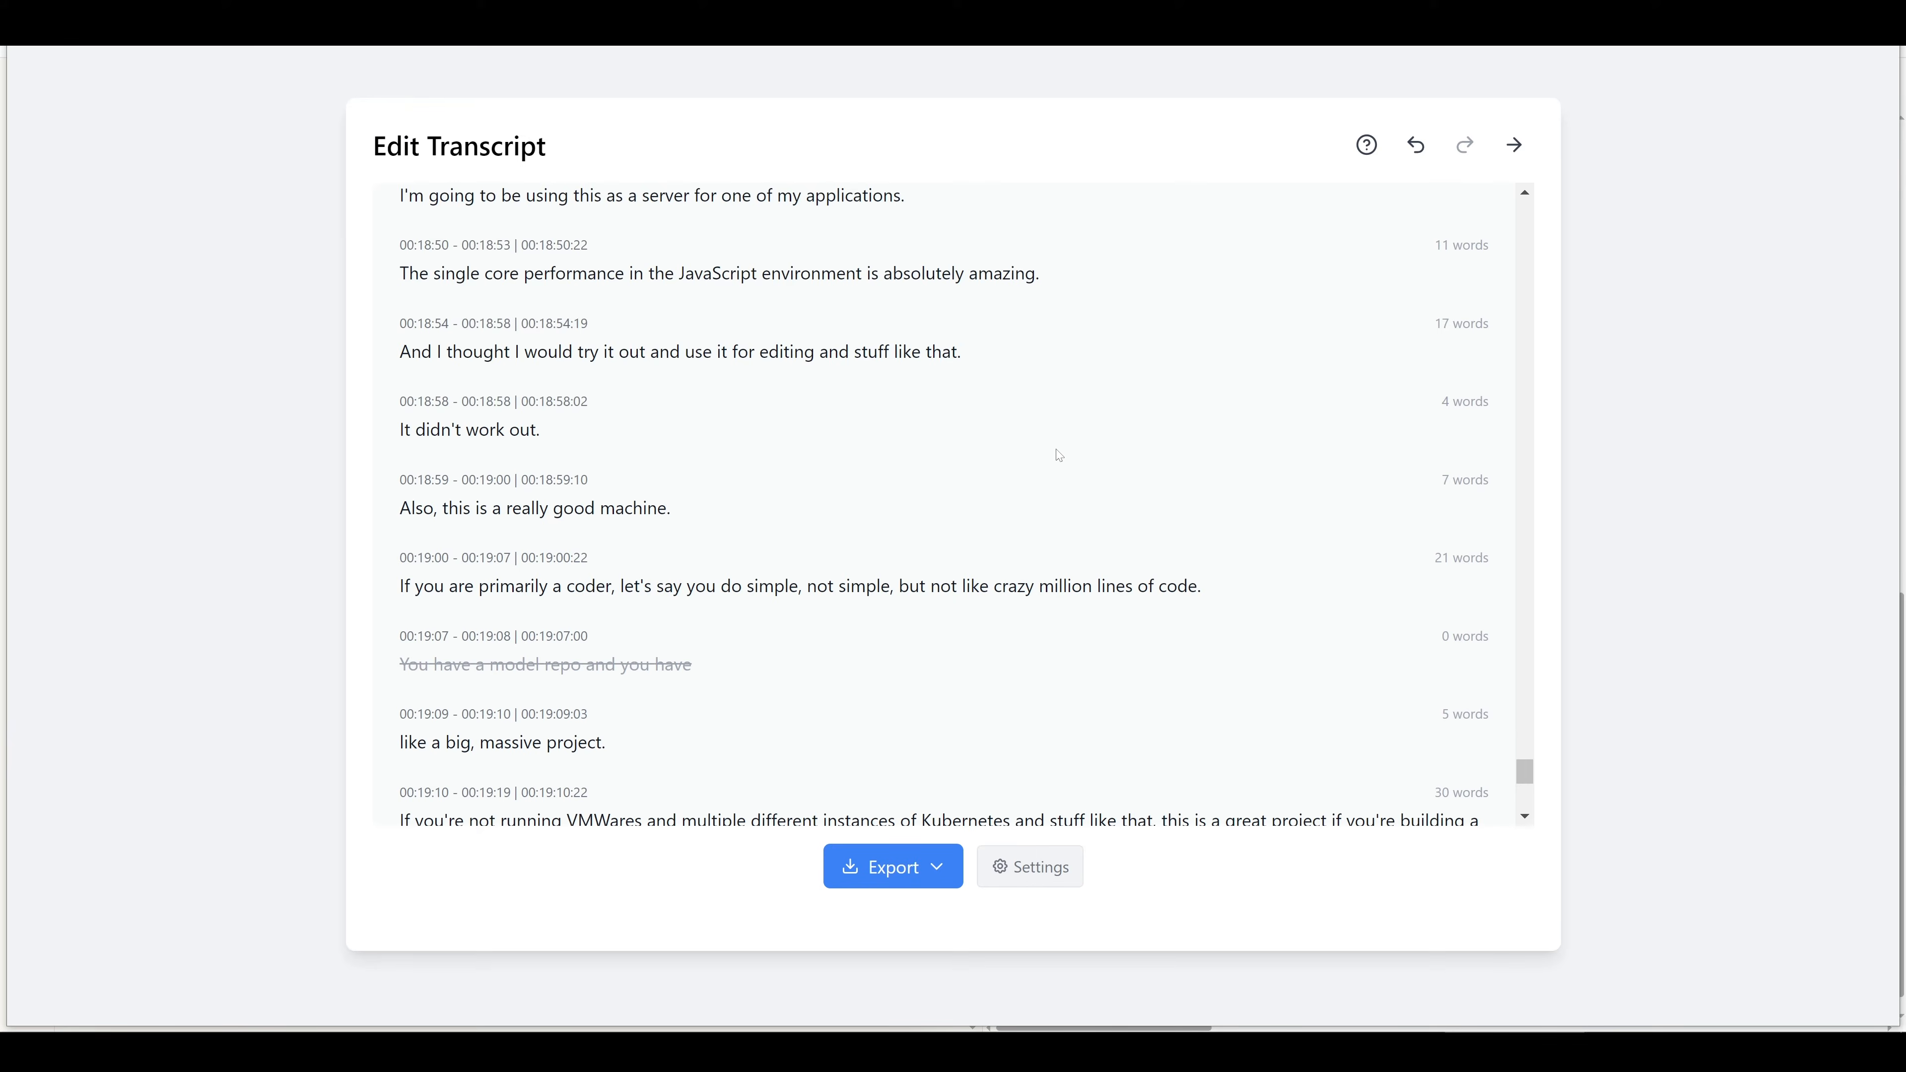
# - Export the edited transcript in JSON format and open the folder containing the exported file
pyautogui.scroll(-8, 1059, 456)
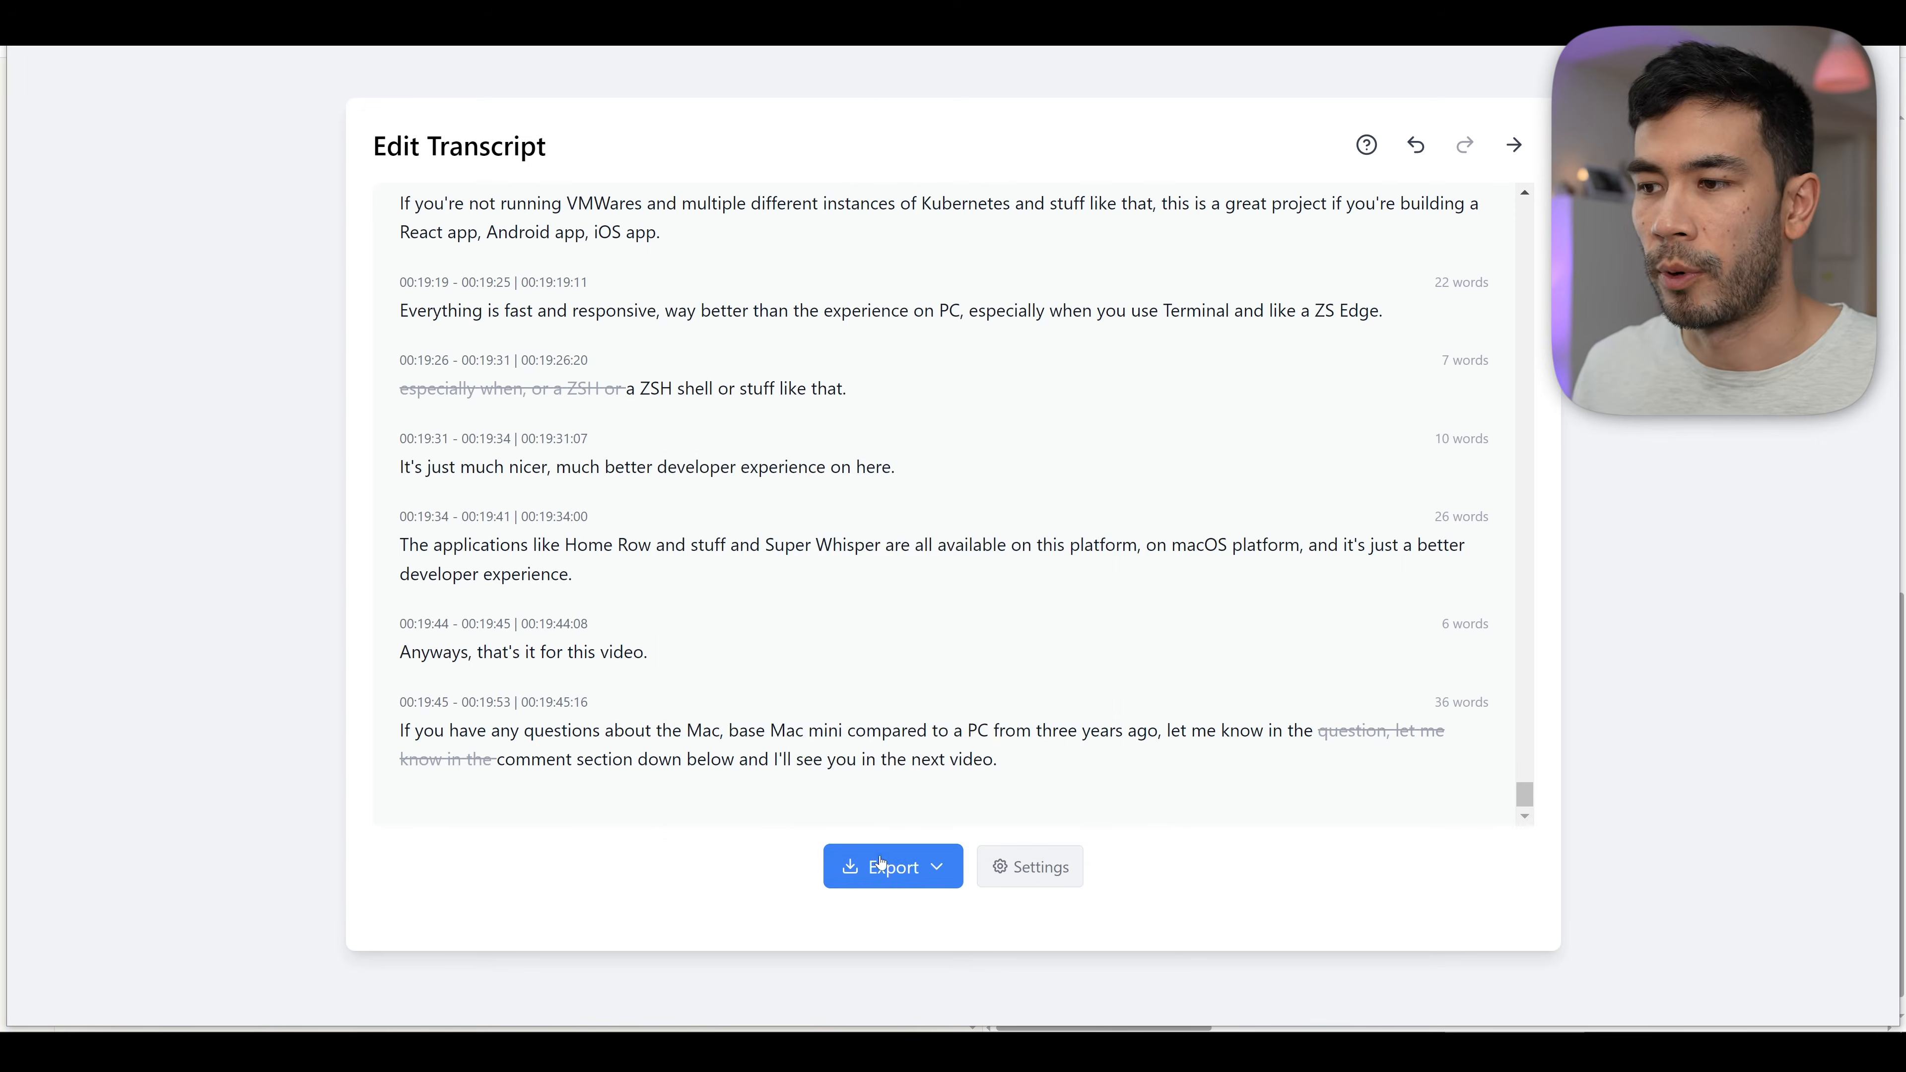
pyautogui.click(882, 863)
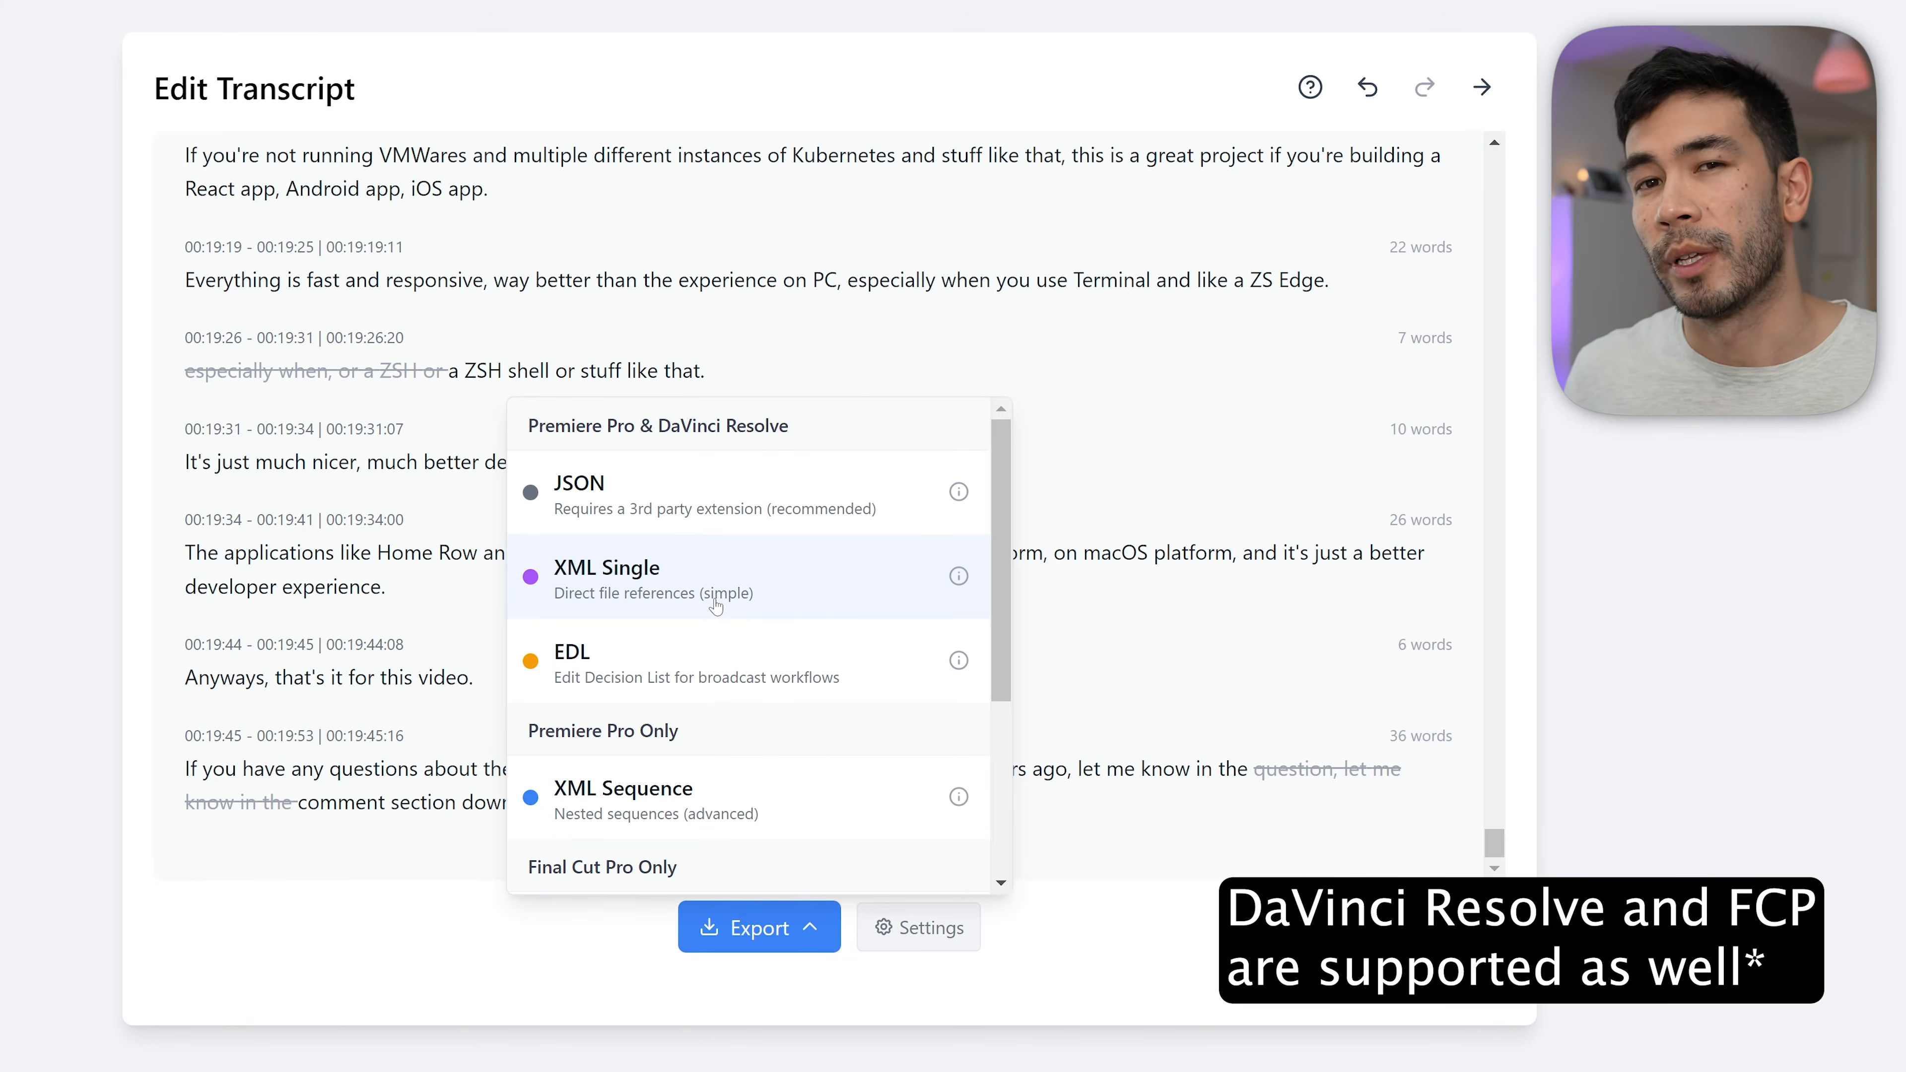
pyautogui.scroll(-2, 958, 751)
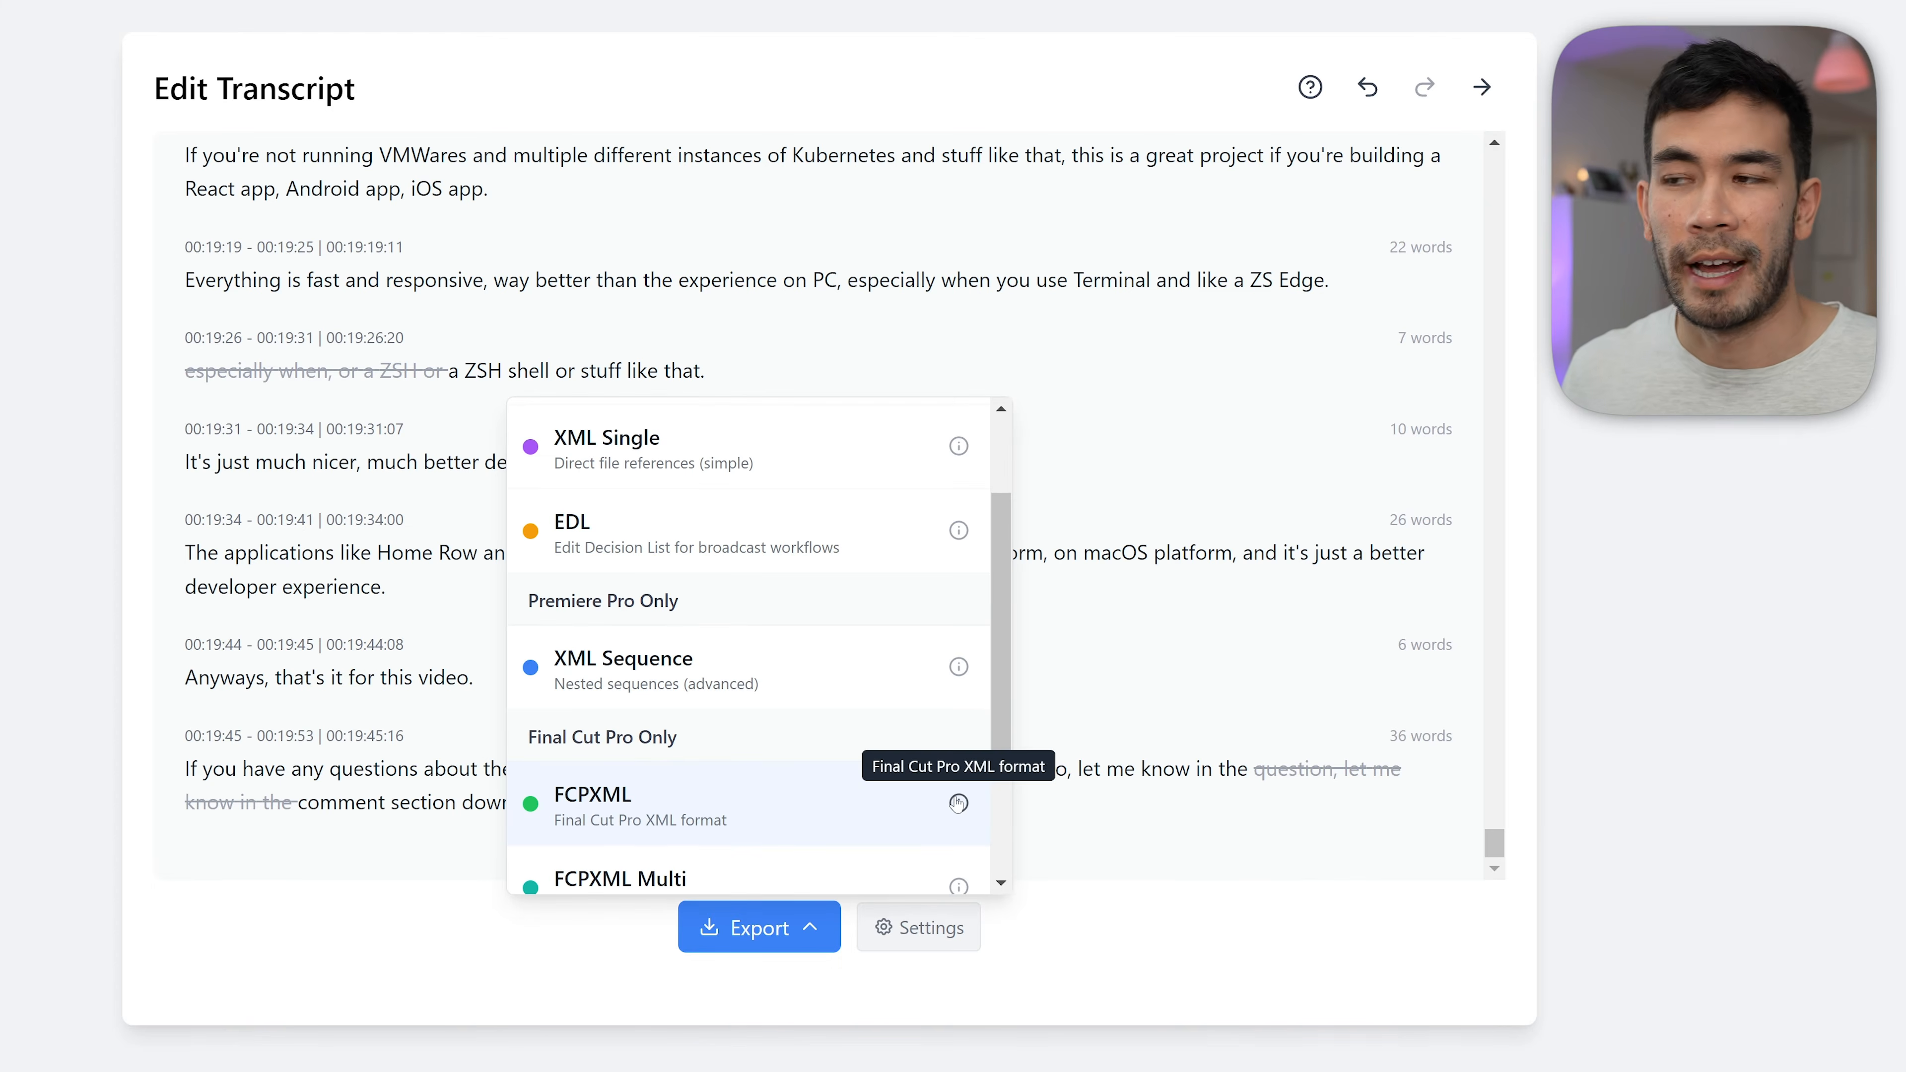
pyautogui.moveTo(956, 543)
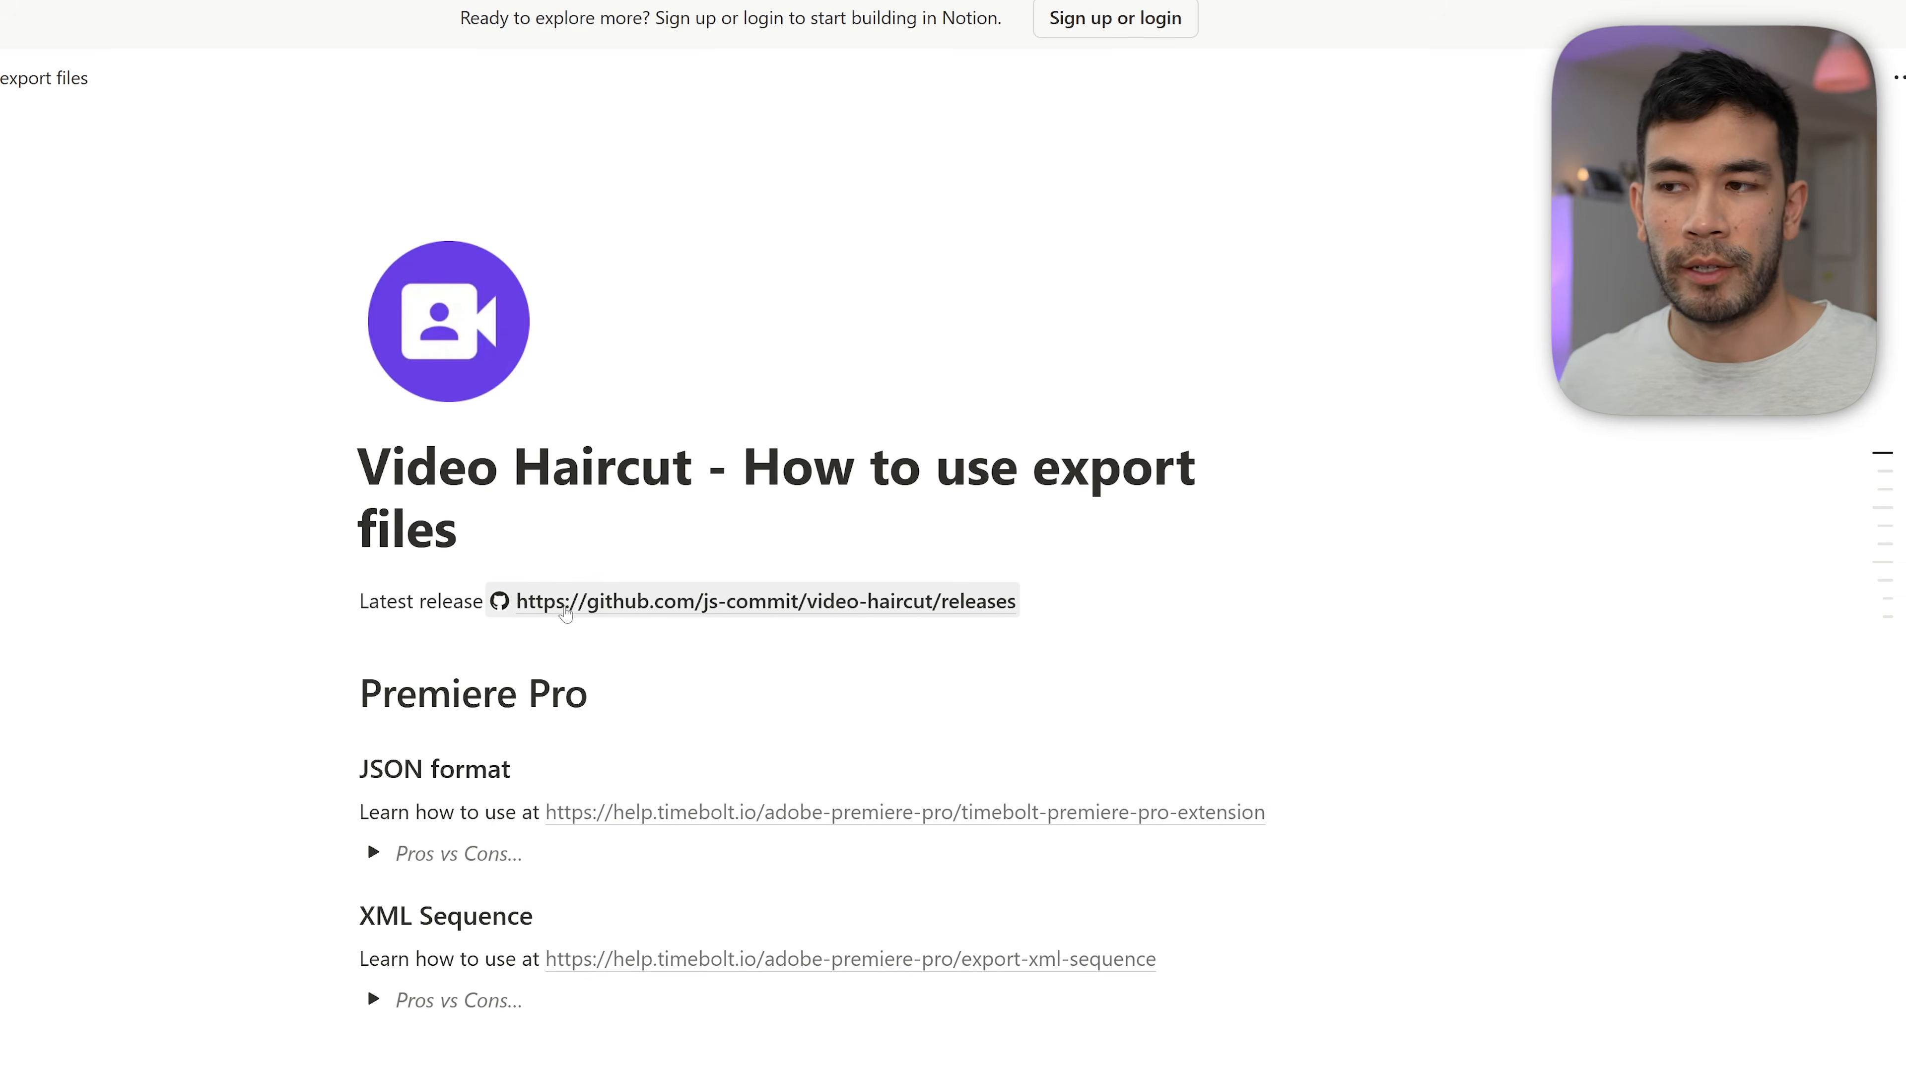
pyautogui.scroll(-5, 565, 614)
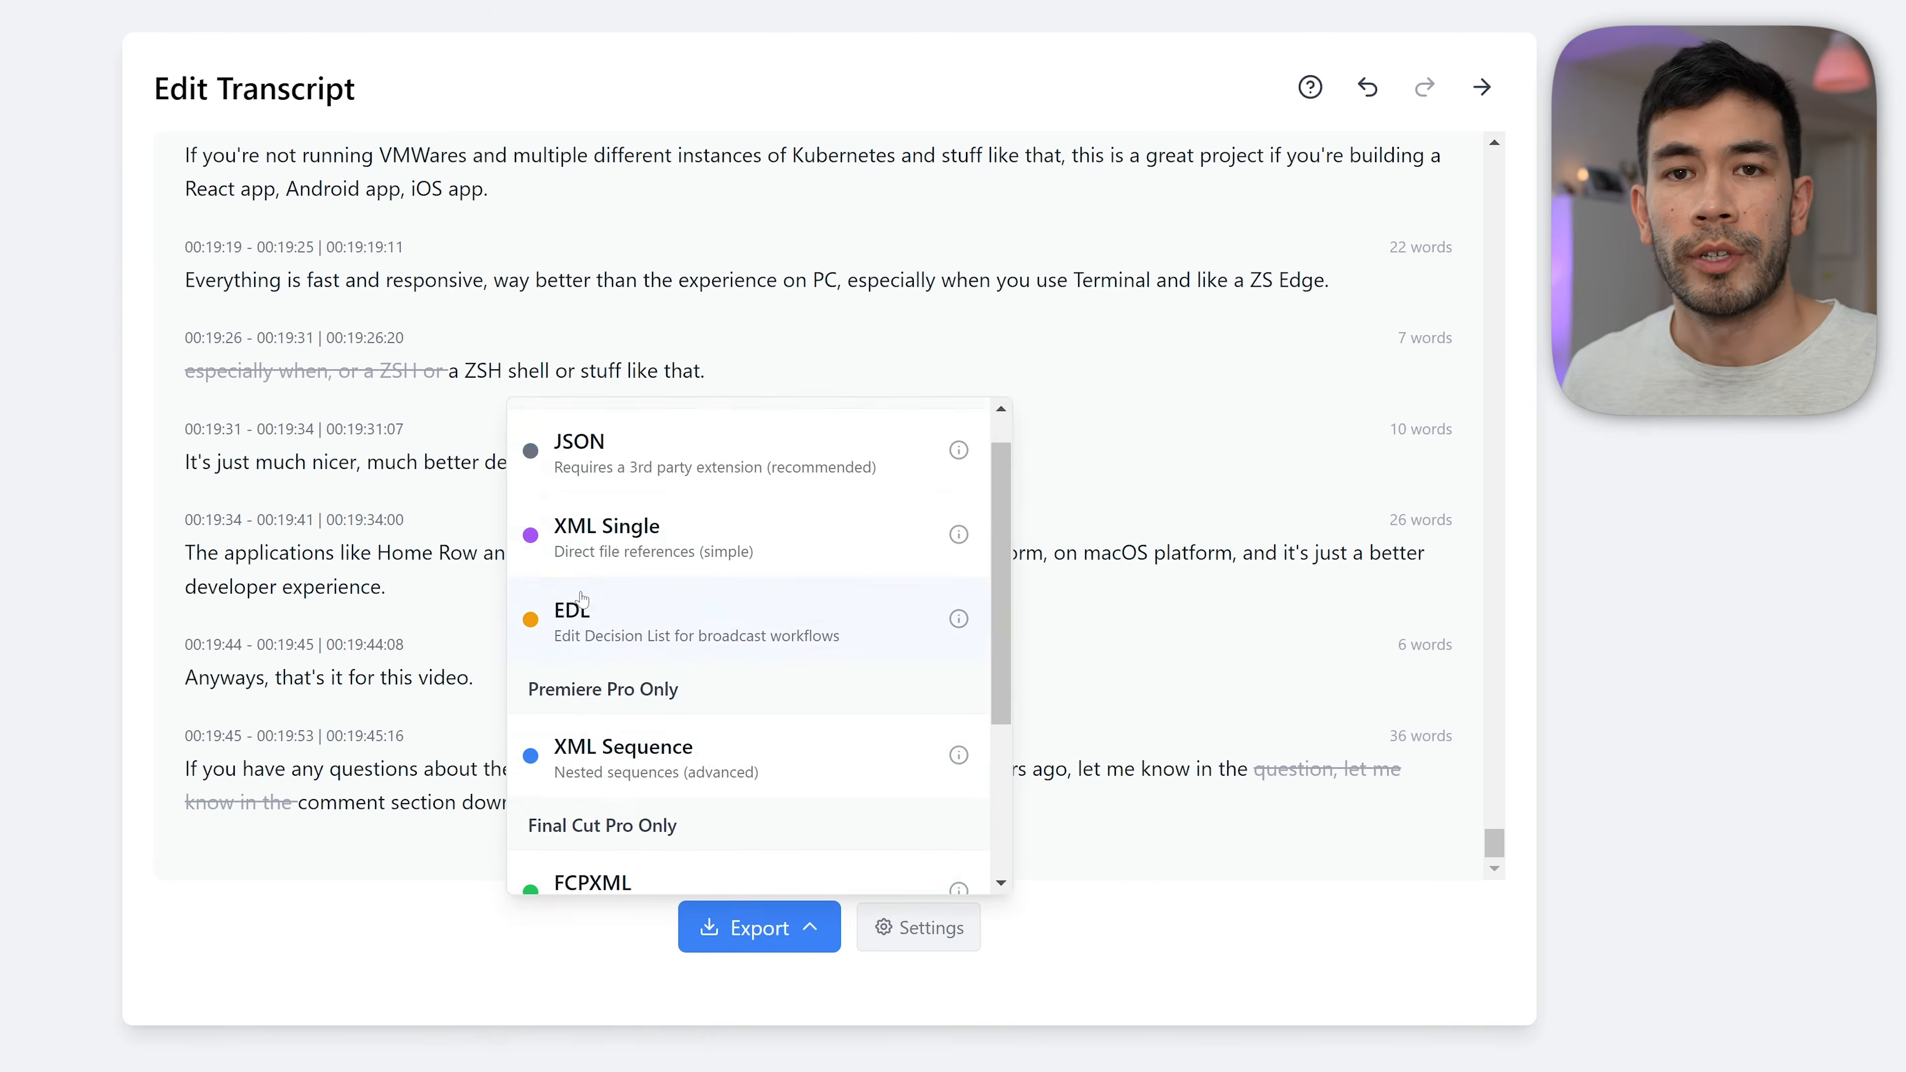
pyautogui.scroll(-3, 621, 593)
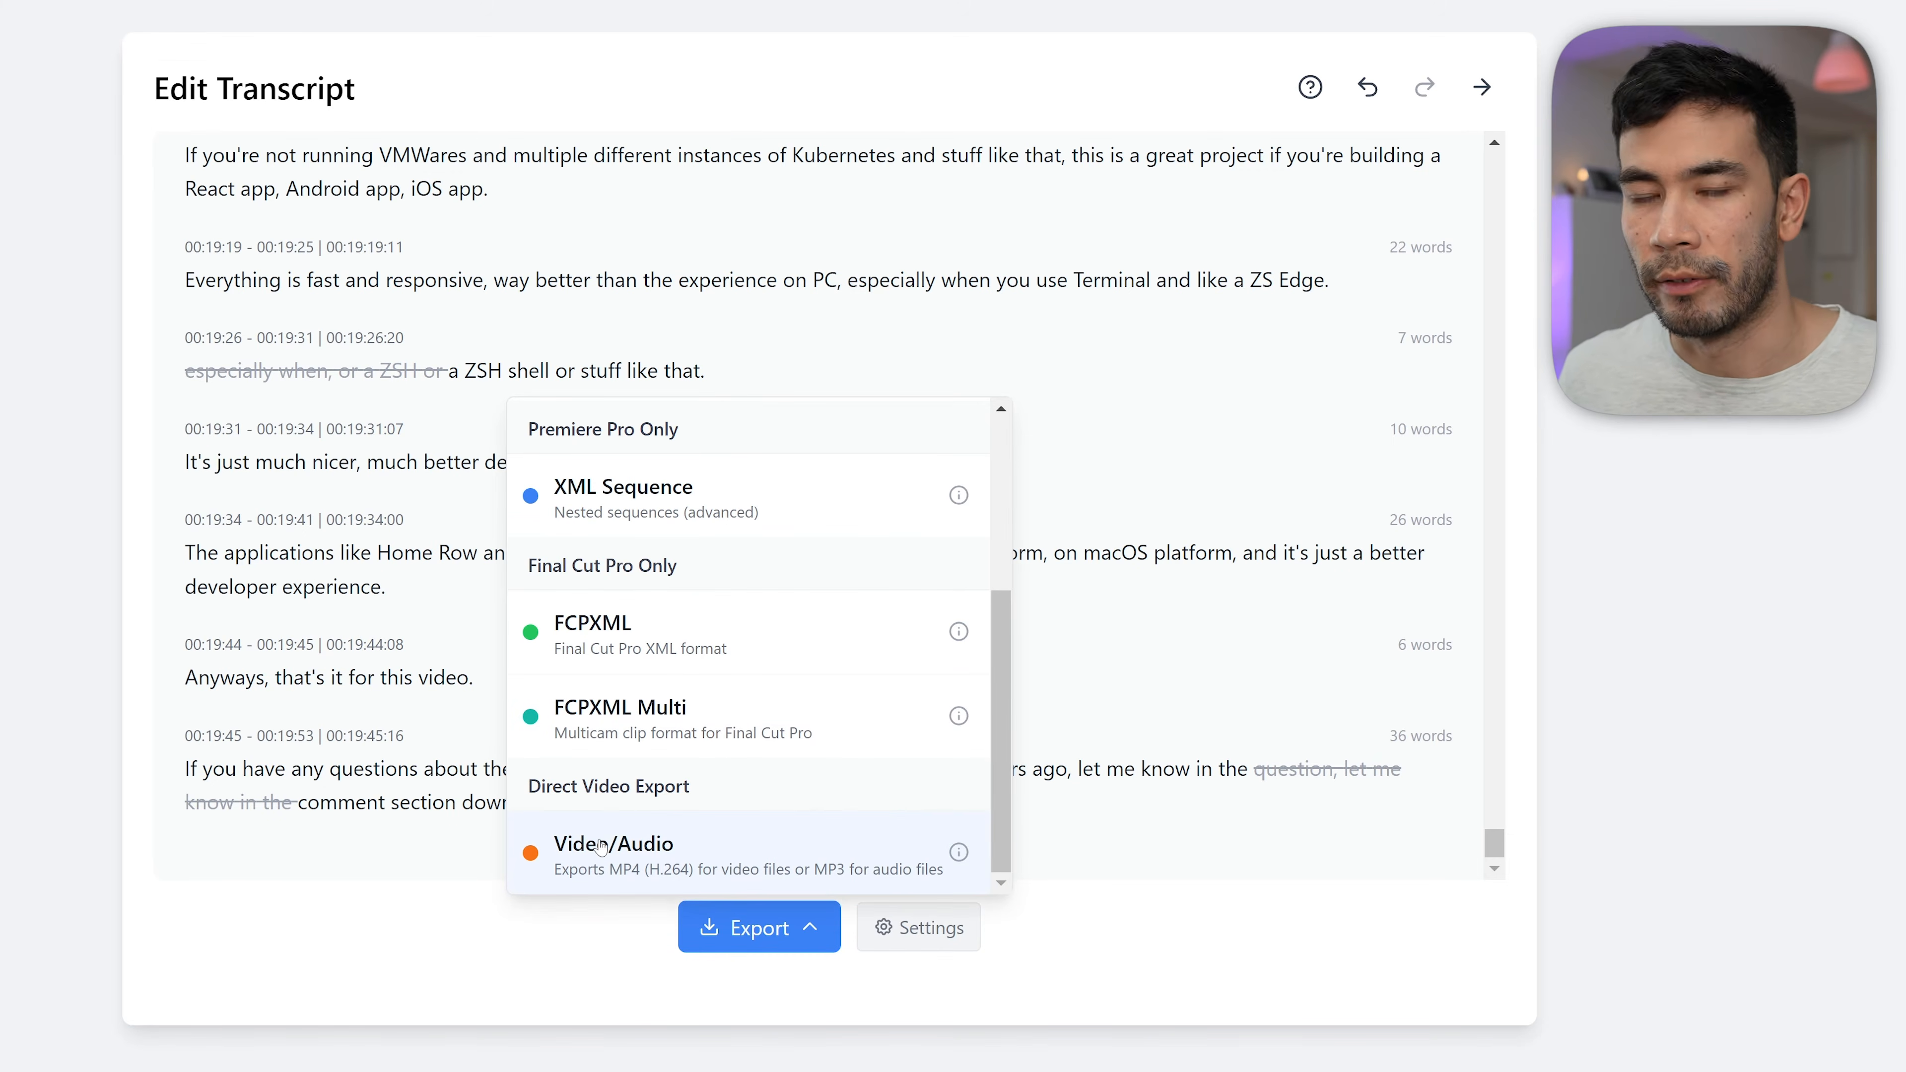
pyautogui.scroll(5, 597, 840)
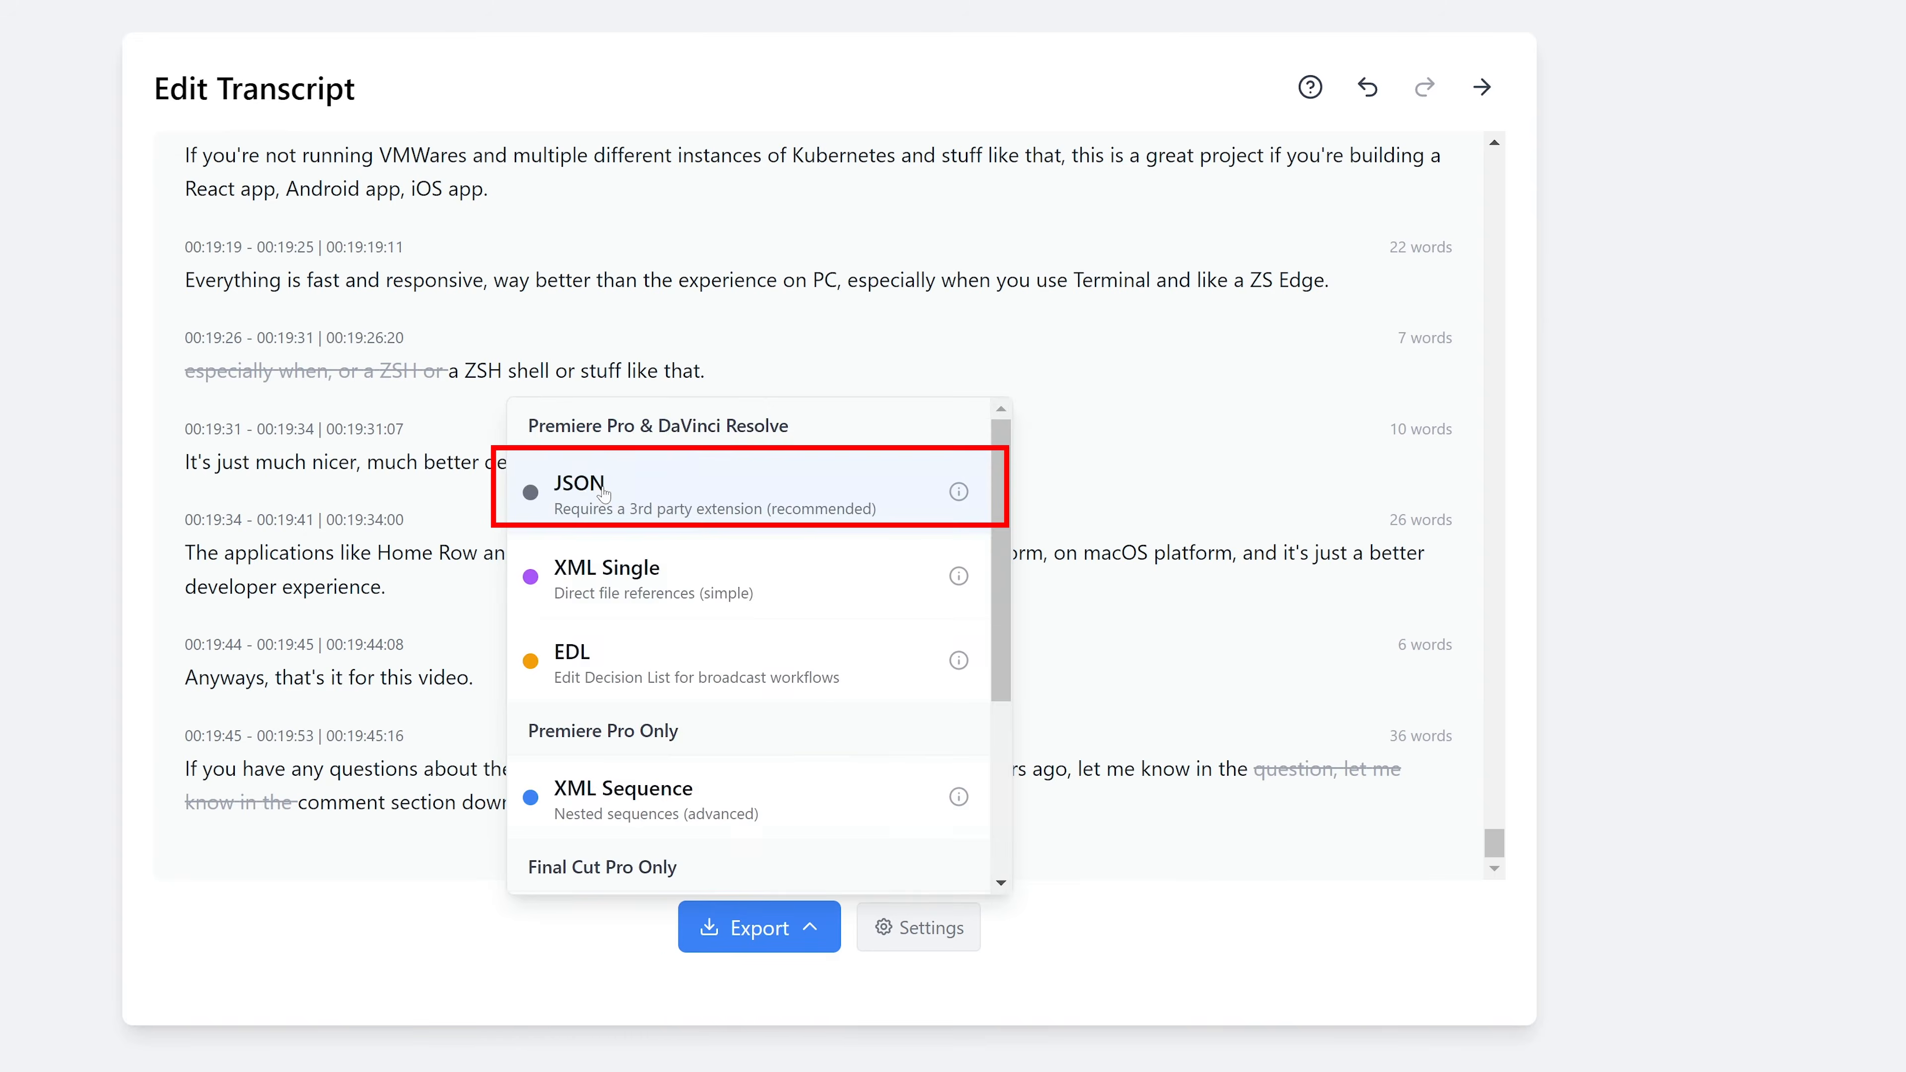
pyautogui.click(570, 498)
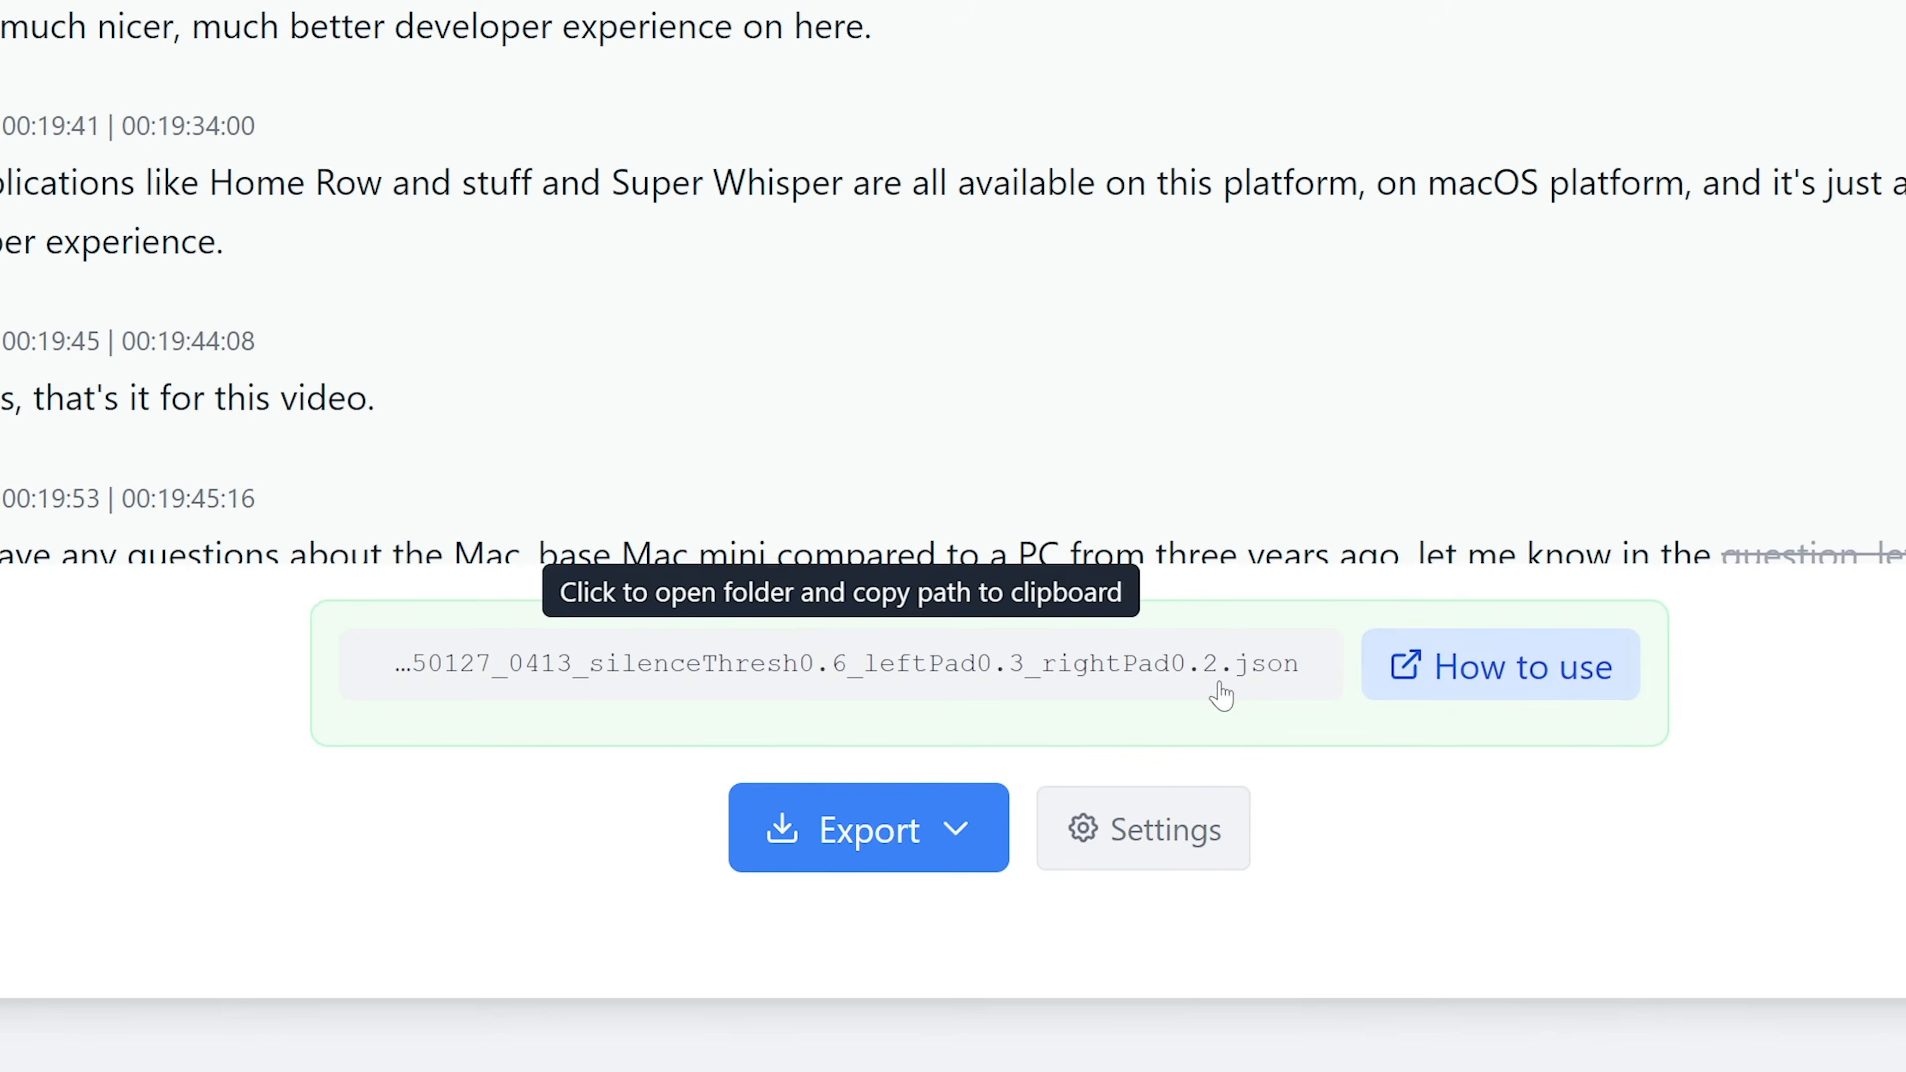
pyautogui.click(1221, 690)
pyautogui.moveTo(352, 271); pyautogui.dragTo(430, 355)
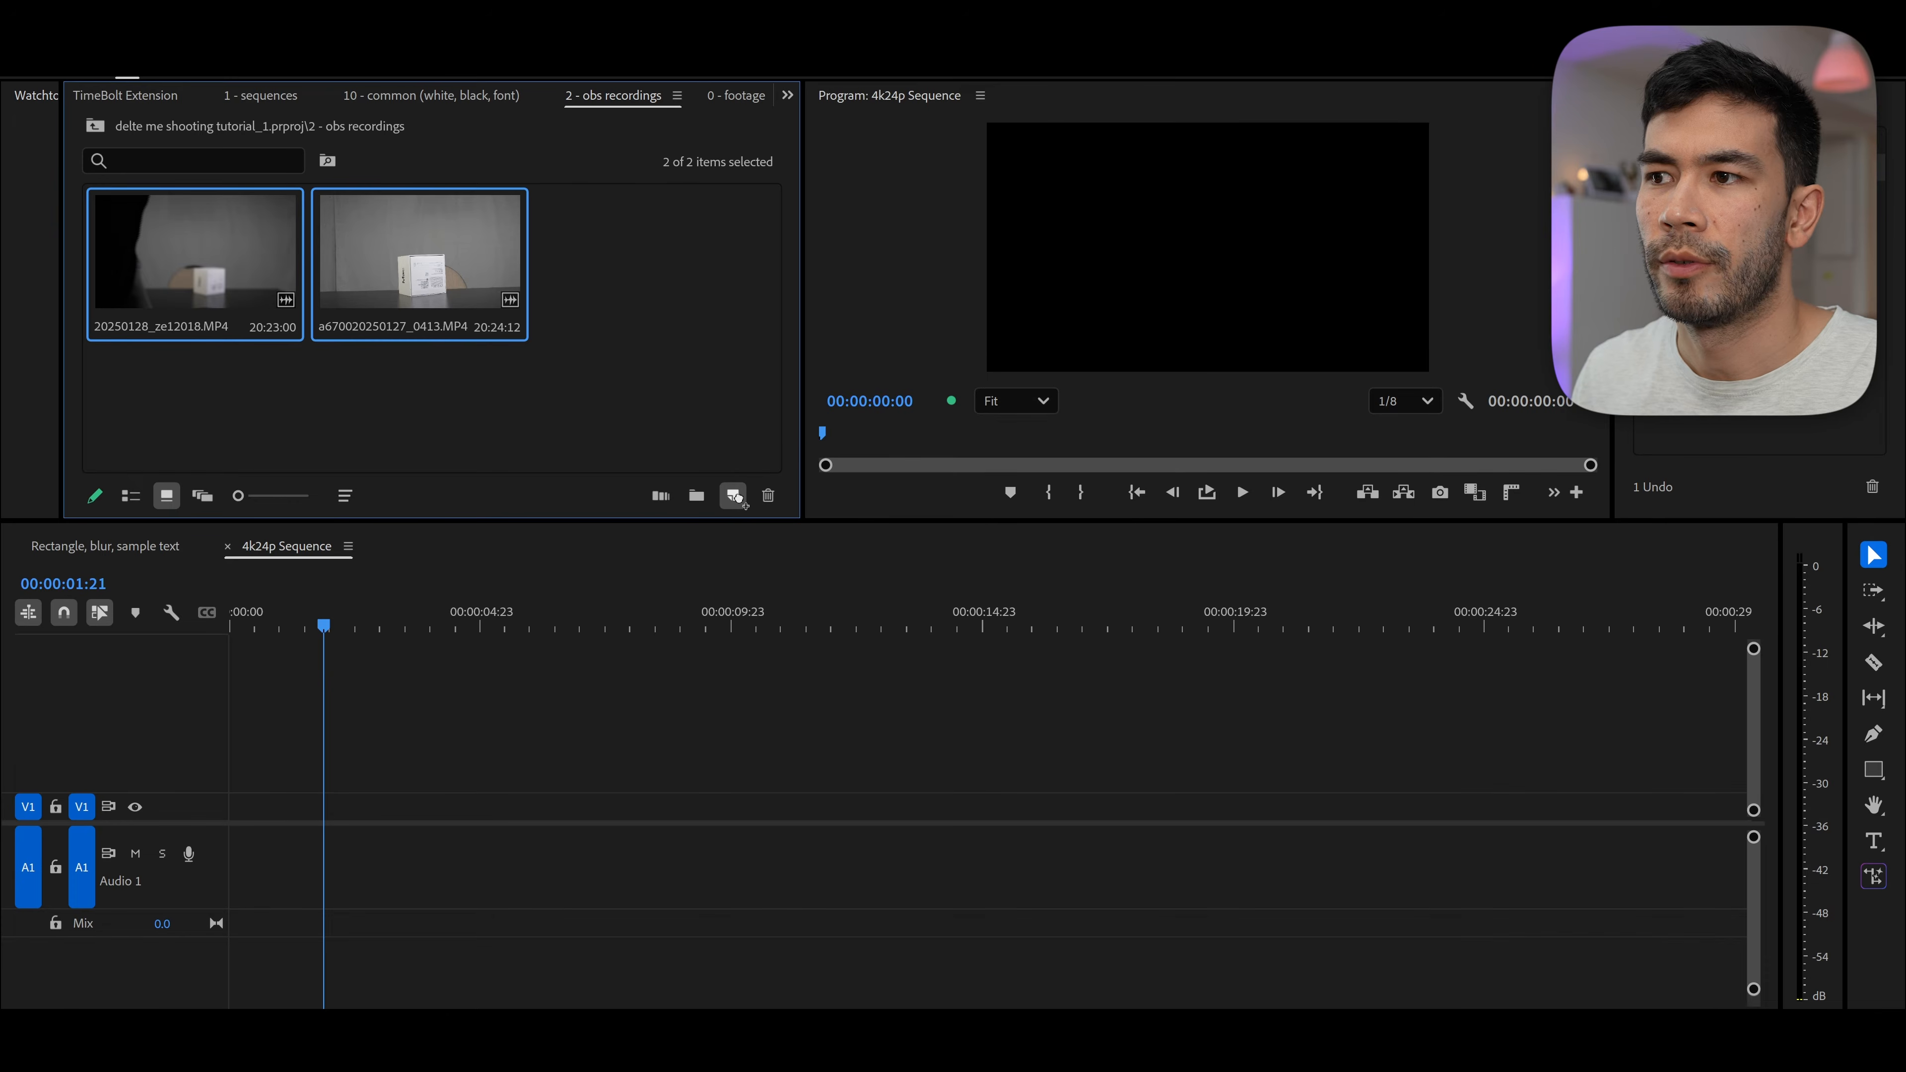
pyautogui.moveTo(737, 496); pyautogui.dragTo(734, 496)
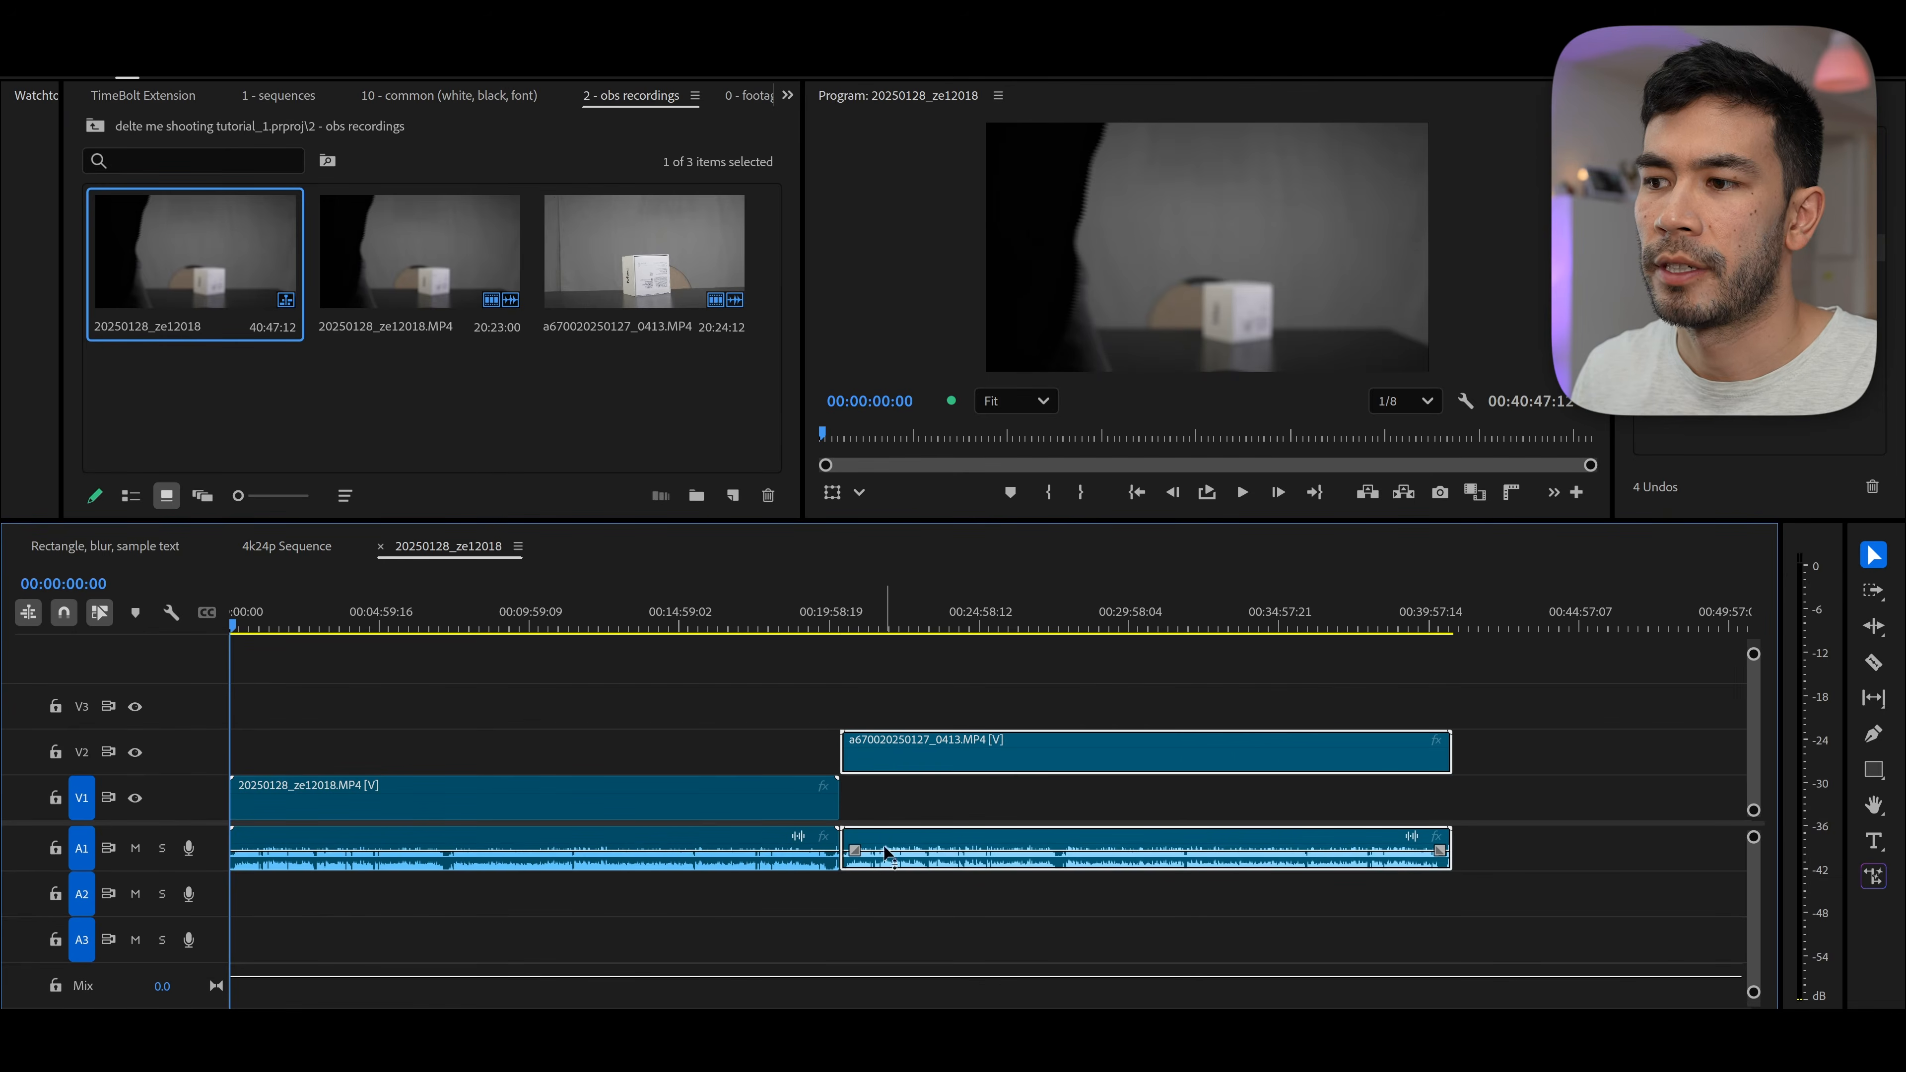
pyautogui.moveTo(870, 878); pyautogui.dragTo(321, 773)
# - Synchronize the two stacked clips by audio track channel 1 and check their alignment at the sequence start
pyautogui.moveTo(404, 662); pyautogui.dragTo(532, 915)
pyautogui.rightClick(366, 796)
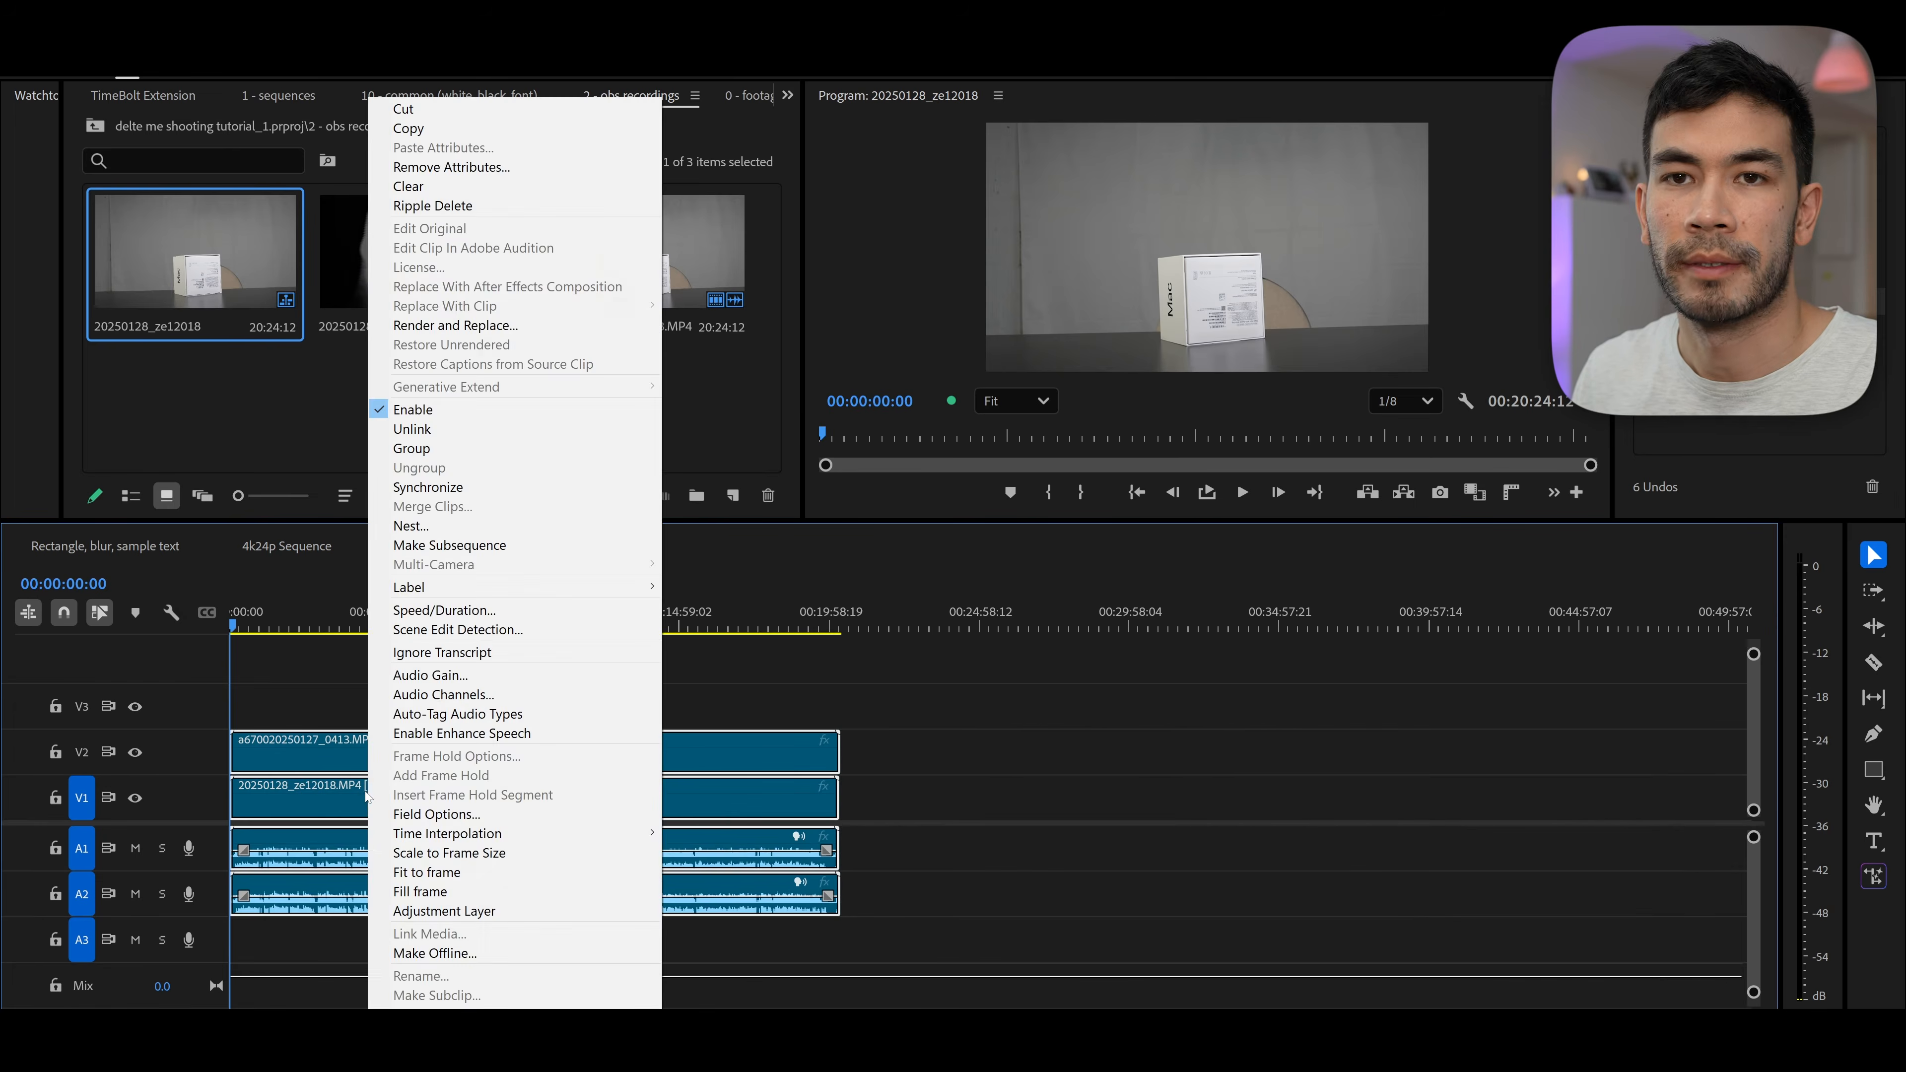
pyautogui.click(273, 485)
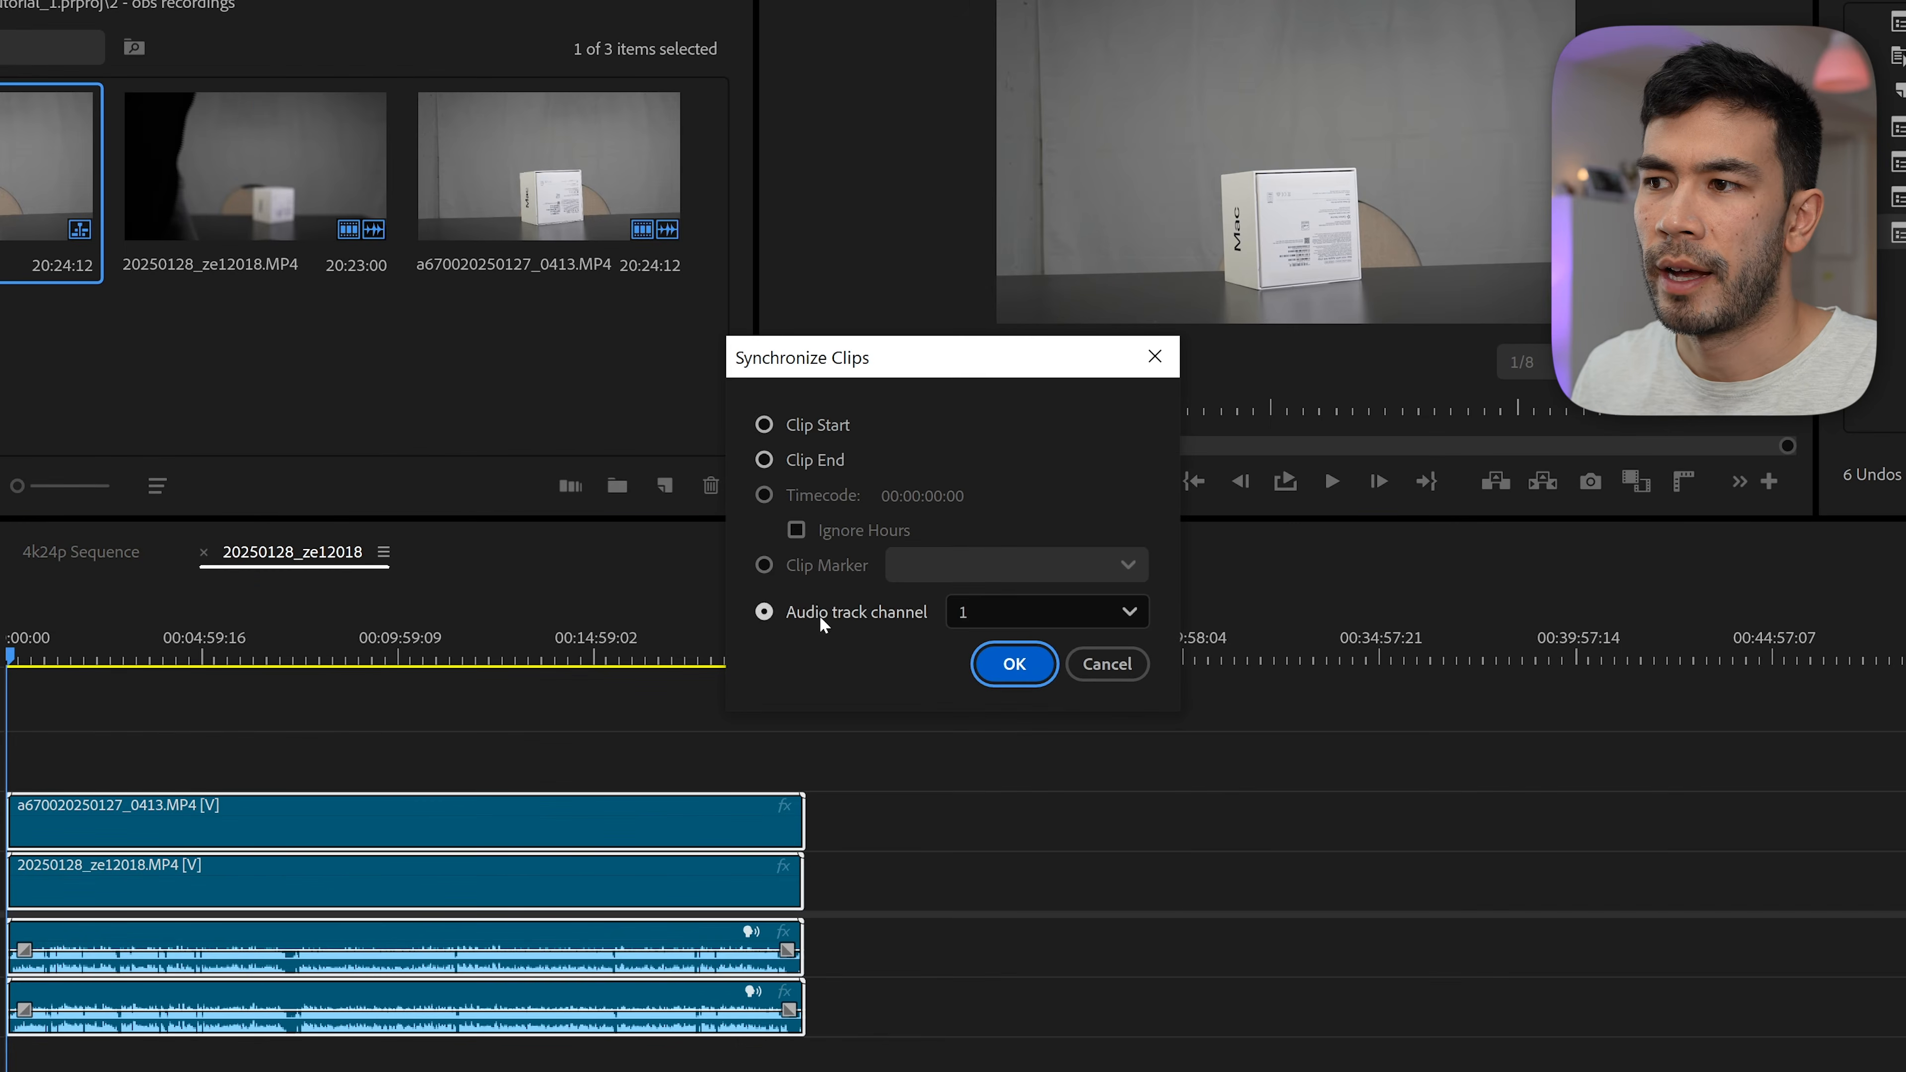
pyautogui.click(1013, 664)
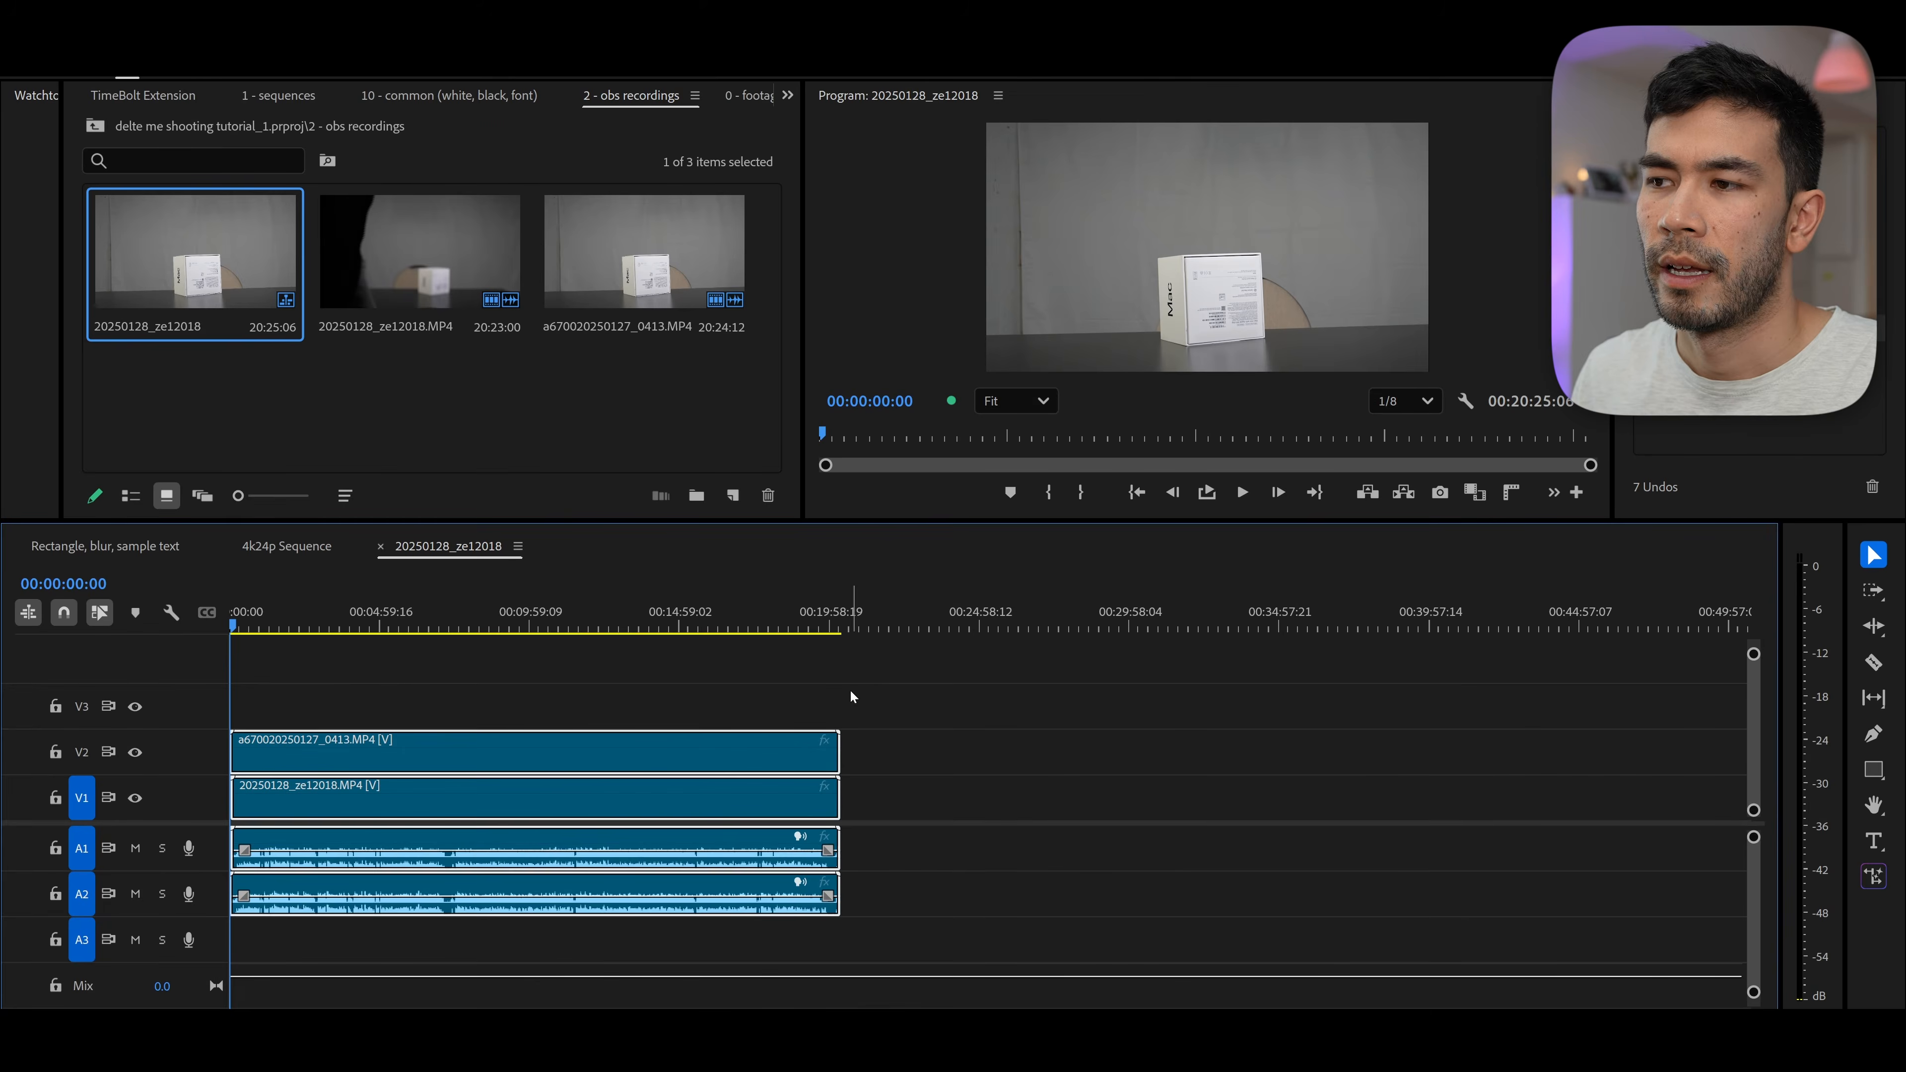
pyautogui.press('=')
pyautogui.press('=')
pyautogui.press('=')
pyautogui.press('=')
pyautogui.press('=')
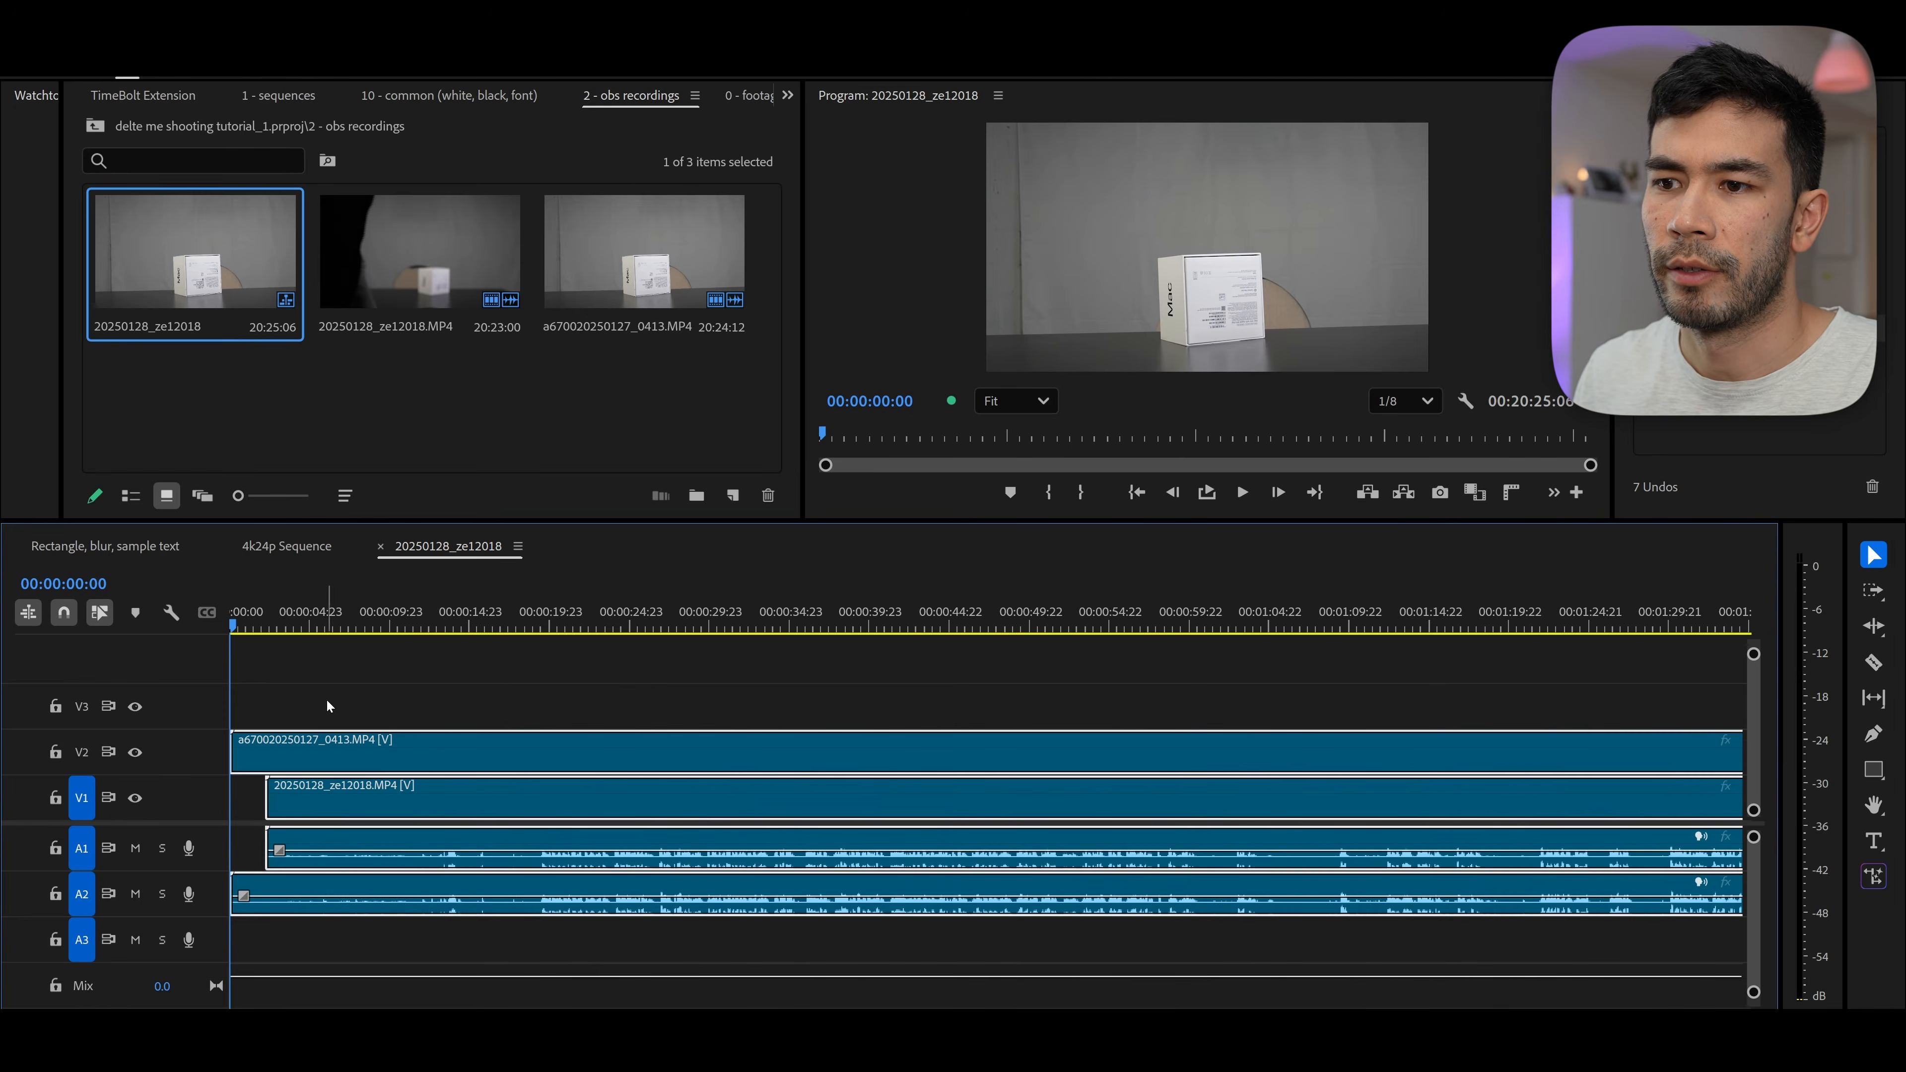
# - Select the clip on the V2 track and apply its exported JSON cut file with the TimeBolt extension
pyautogui.click(569, 723)
pyautogui.click(503, 749)
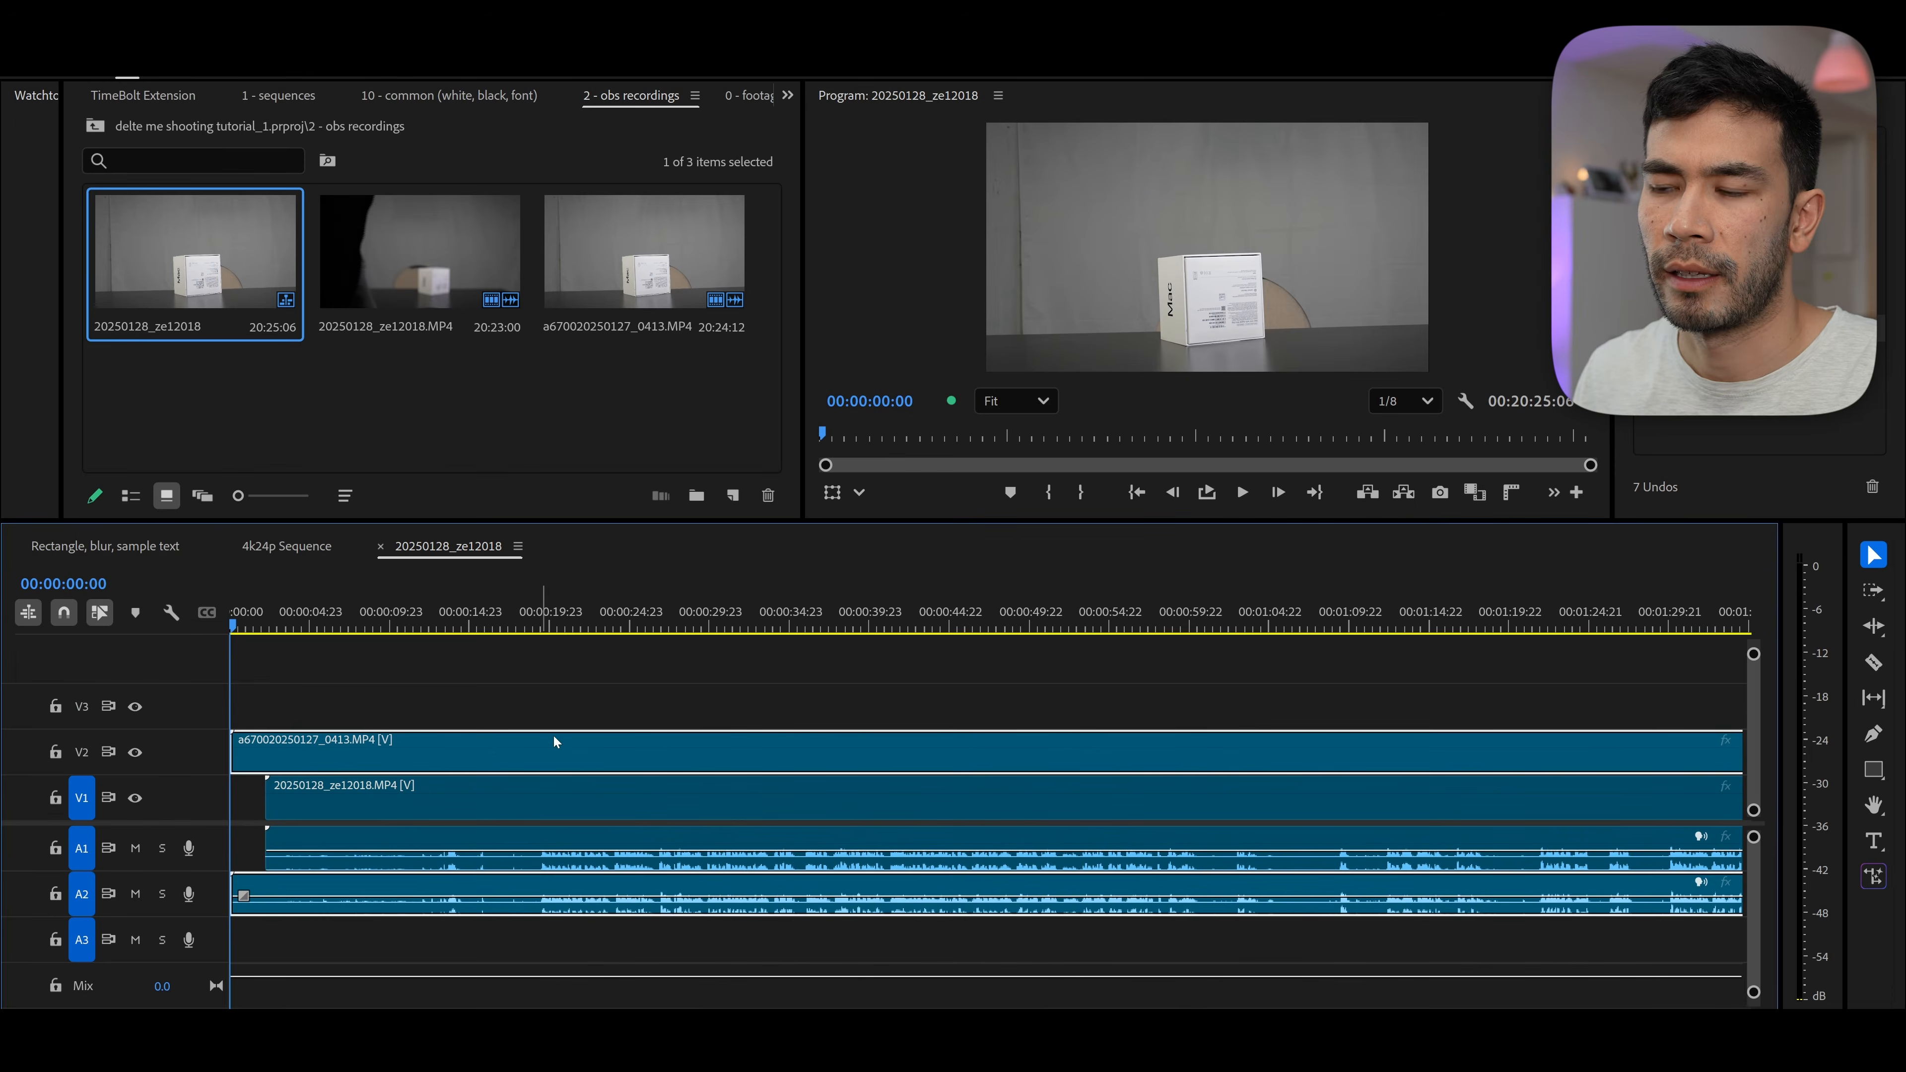
pyautogui.press('-')
pyautogui.press('-')
pyautogui.press('-')
pyautogui.press('-')
pyautogui.press('-')
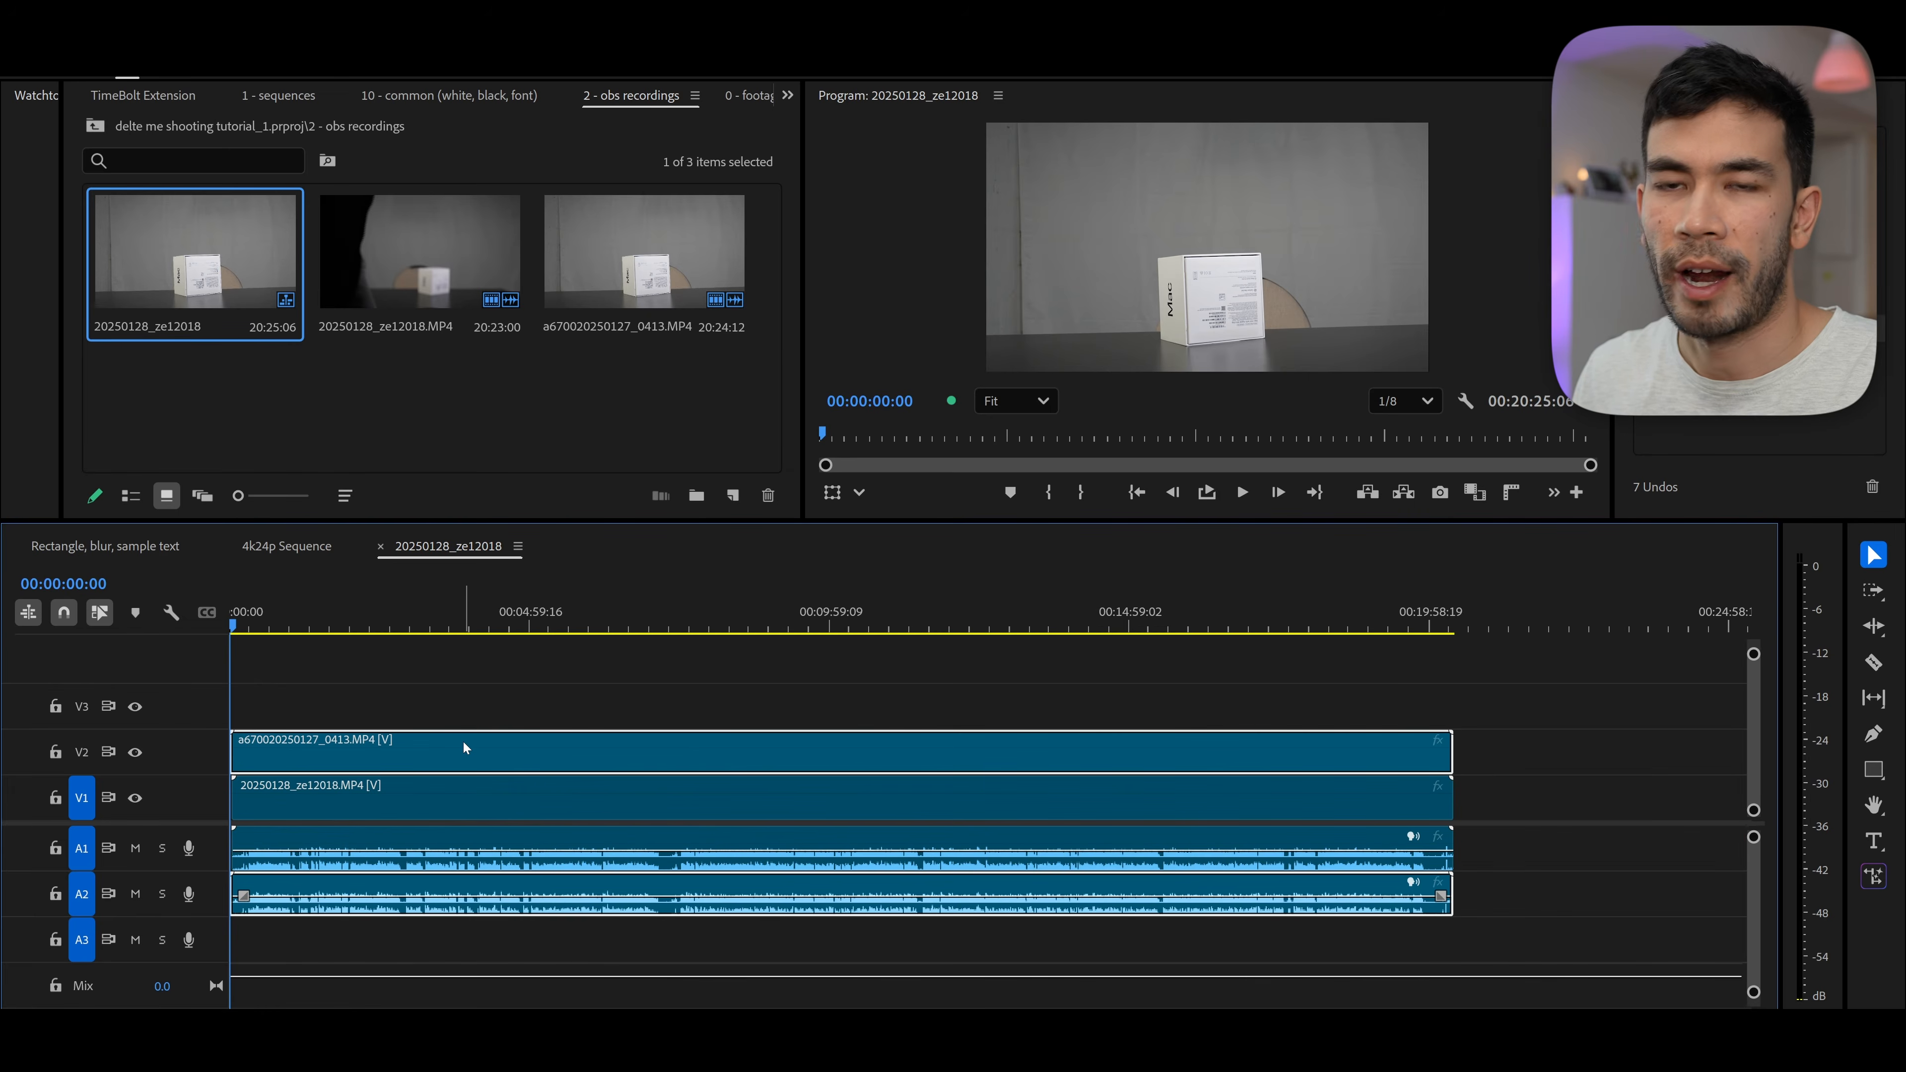
pyautogui.click(787, 95)
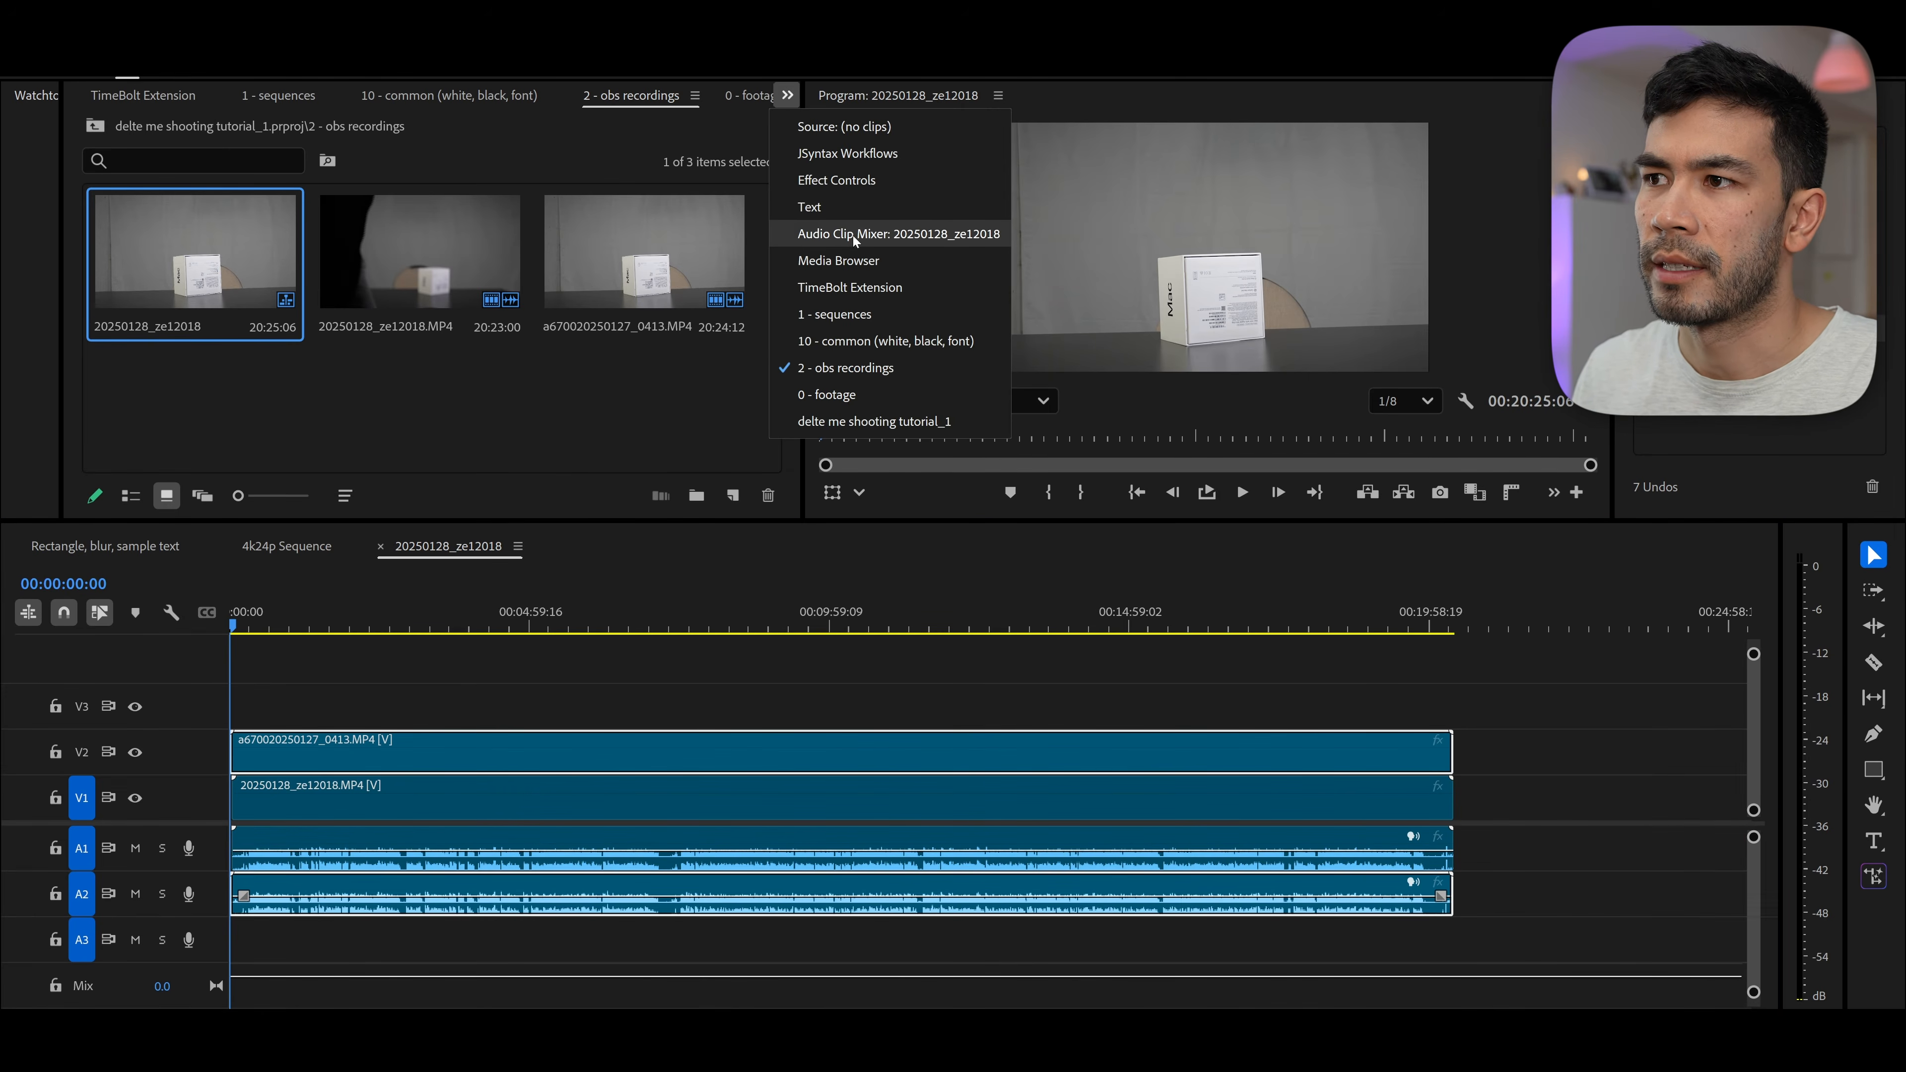
pyautogui.click(845, 290)
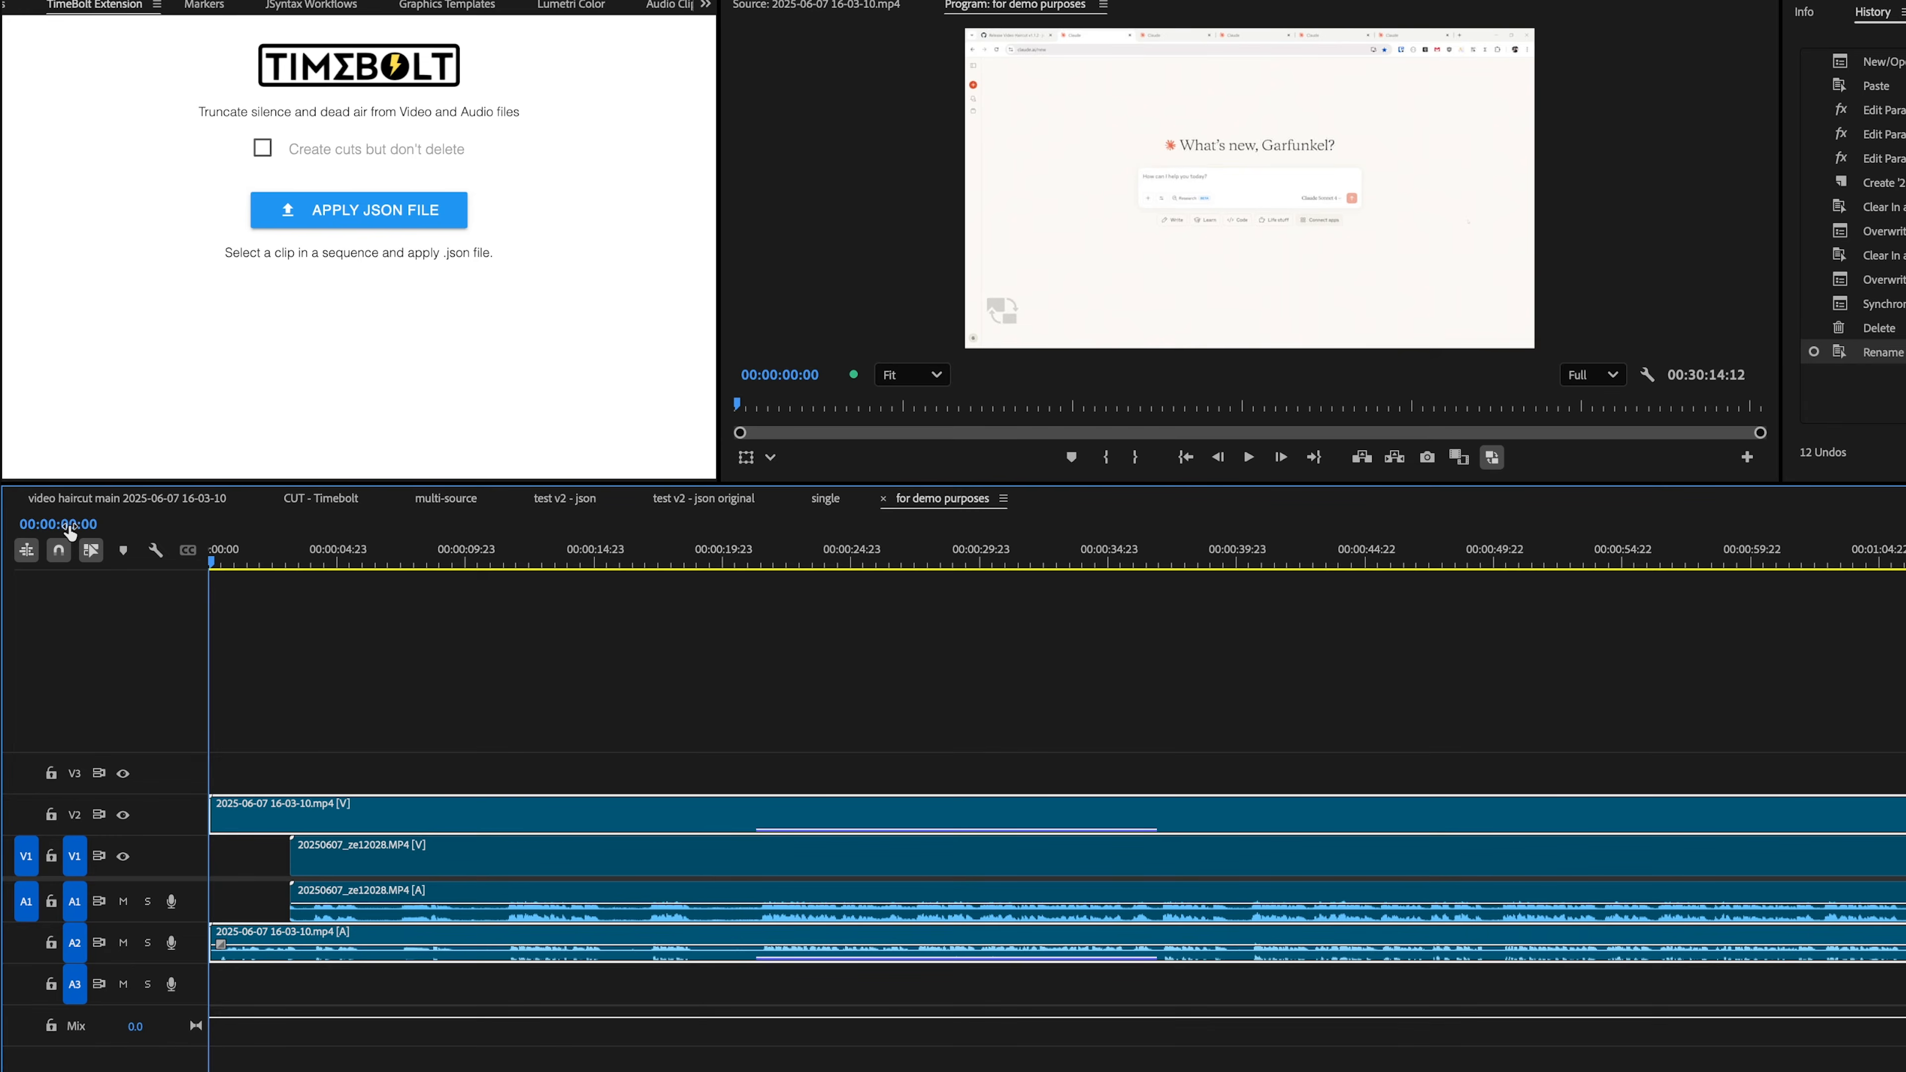
pyautogui.click(359, 213)
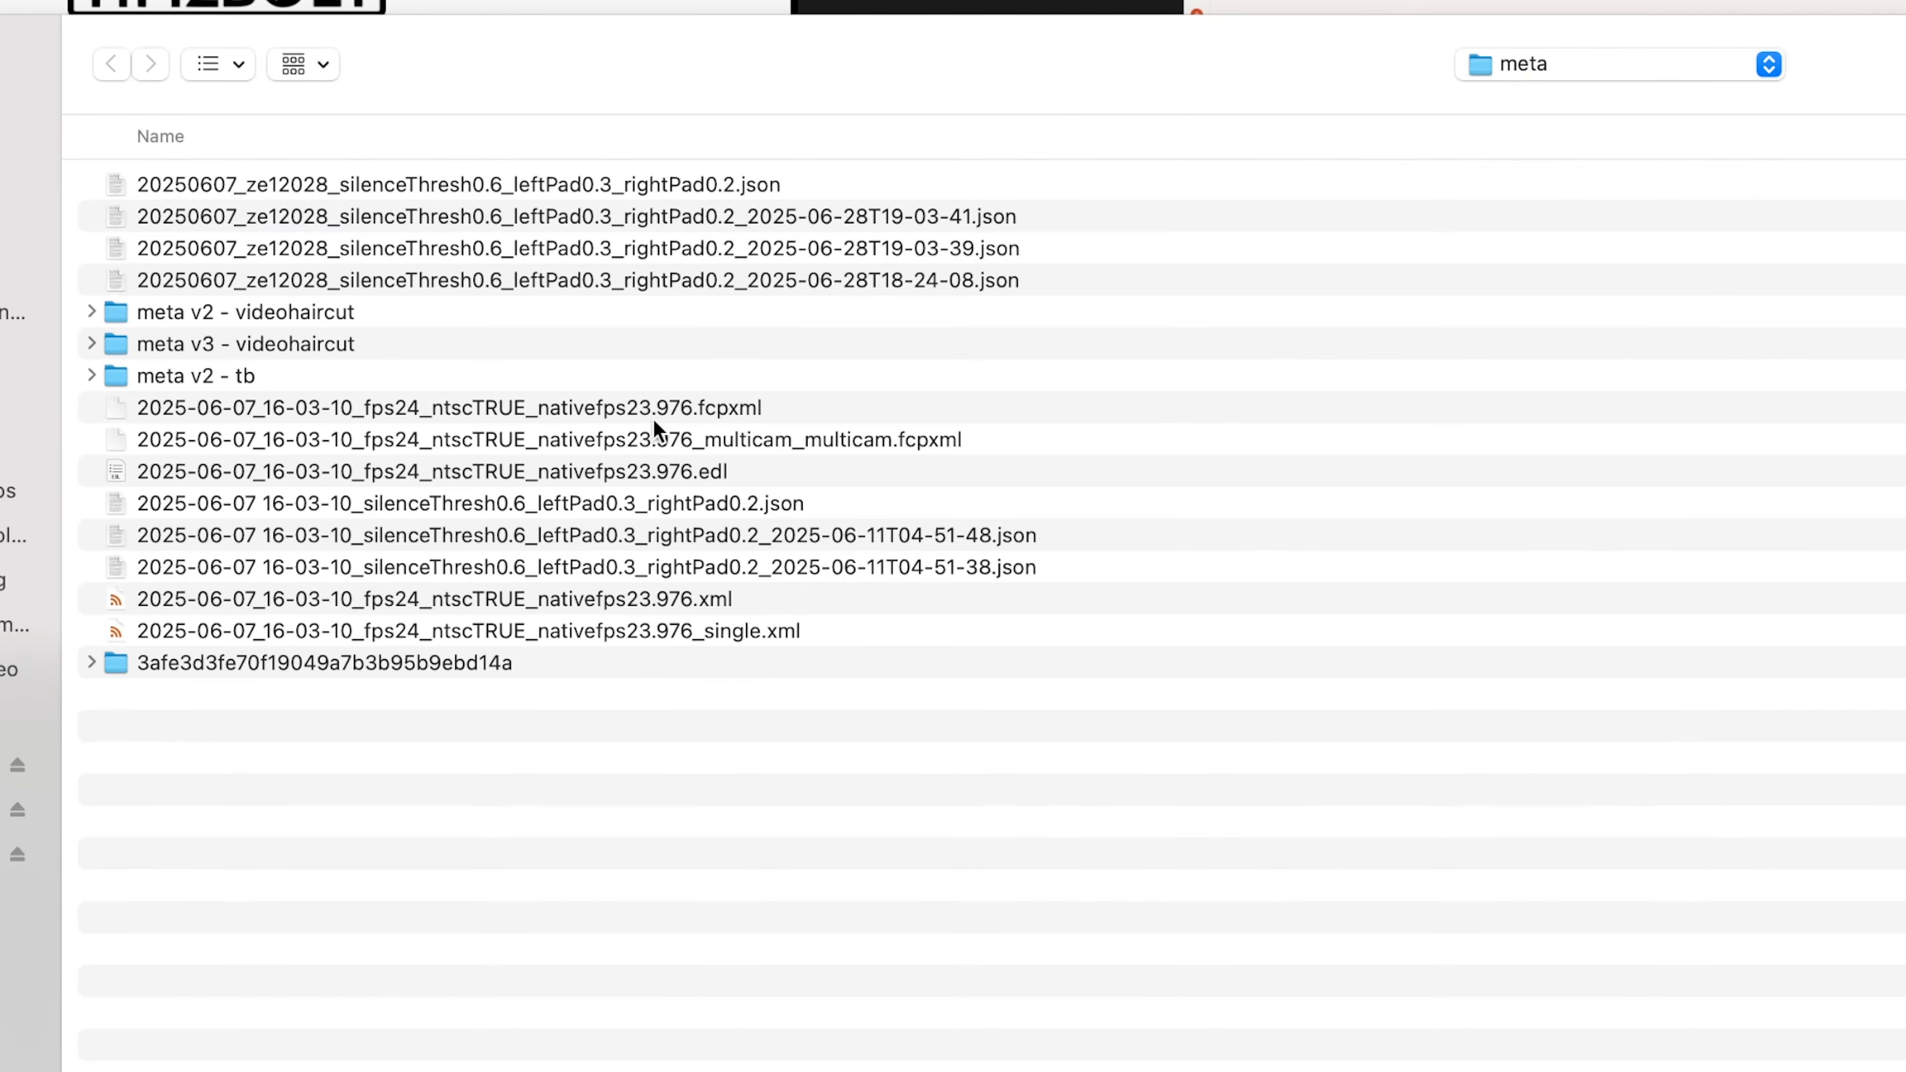
pyautogui.doubleClick(679, 213)
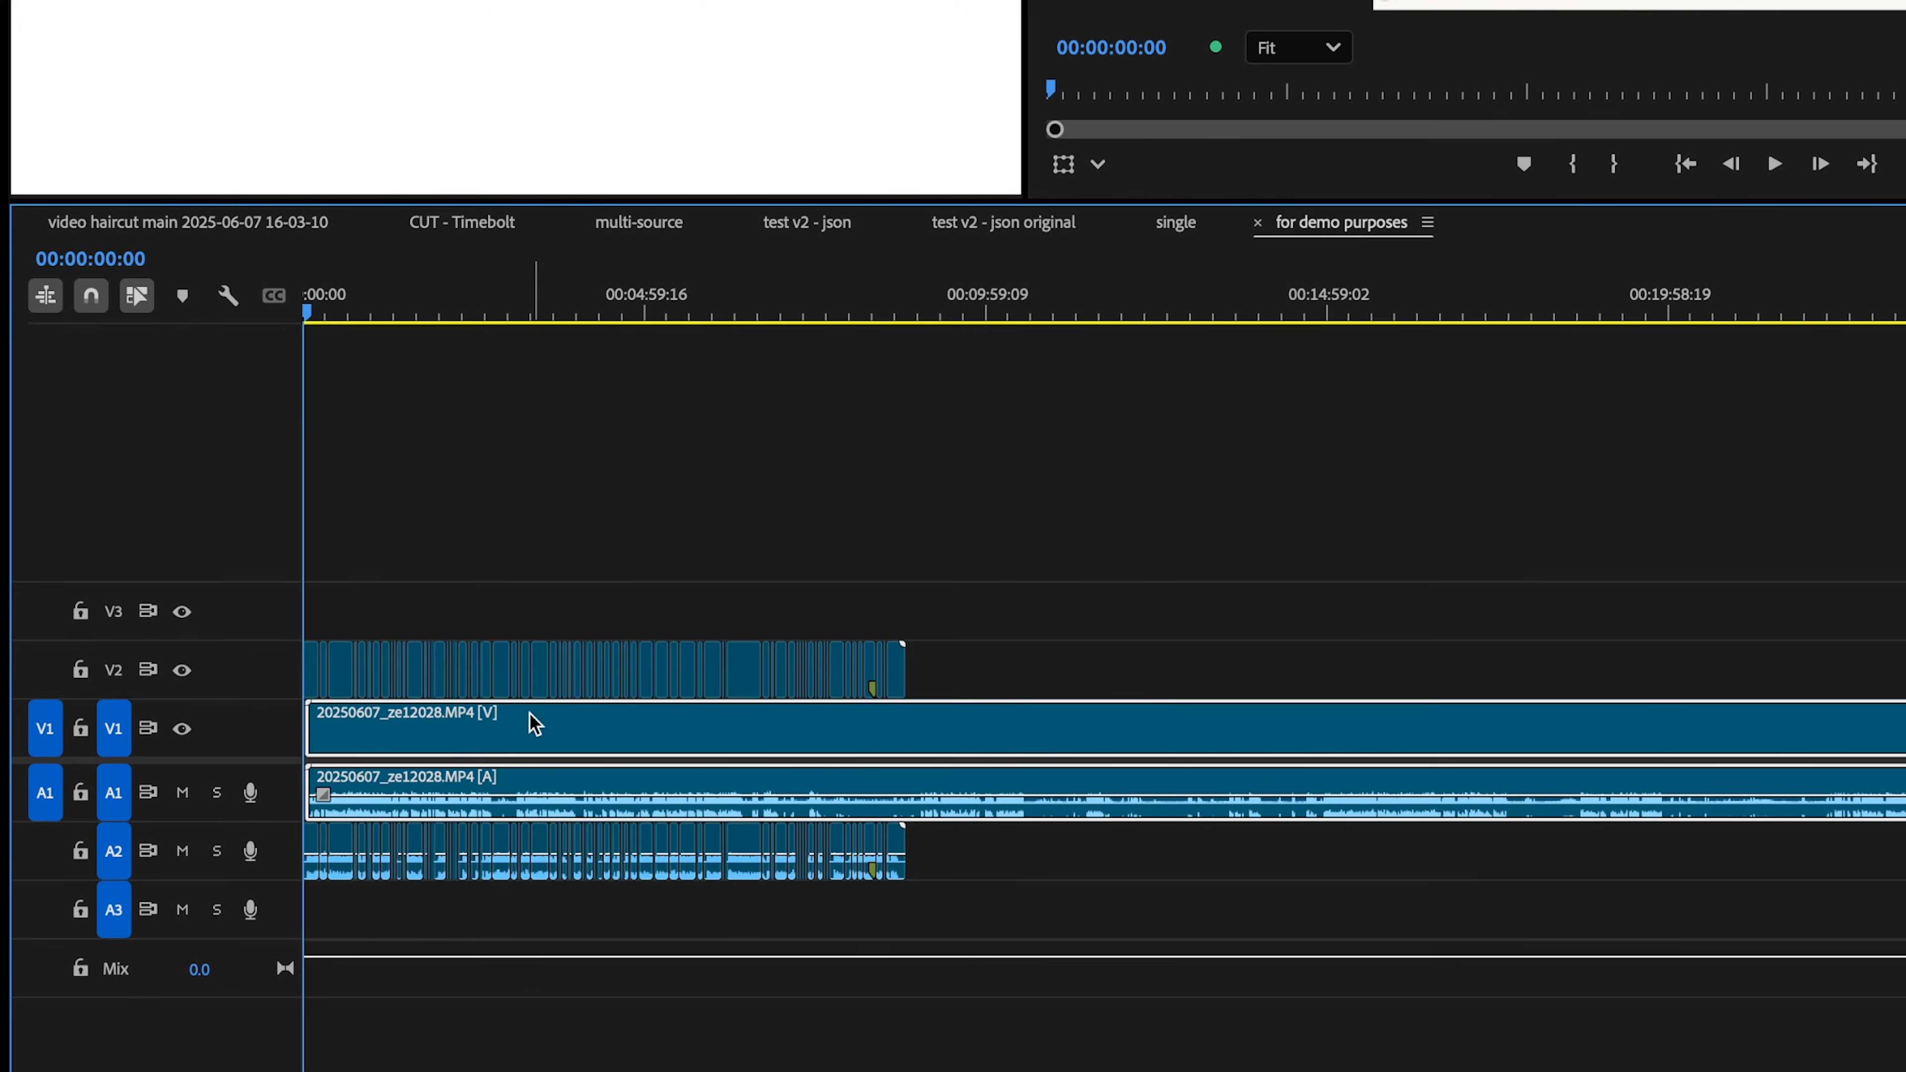
# - Examine the cut segments of both clips along the "for demo purposes" timeline
pyautogui.press('=')
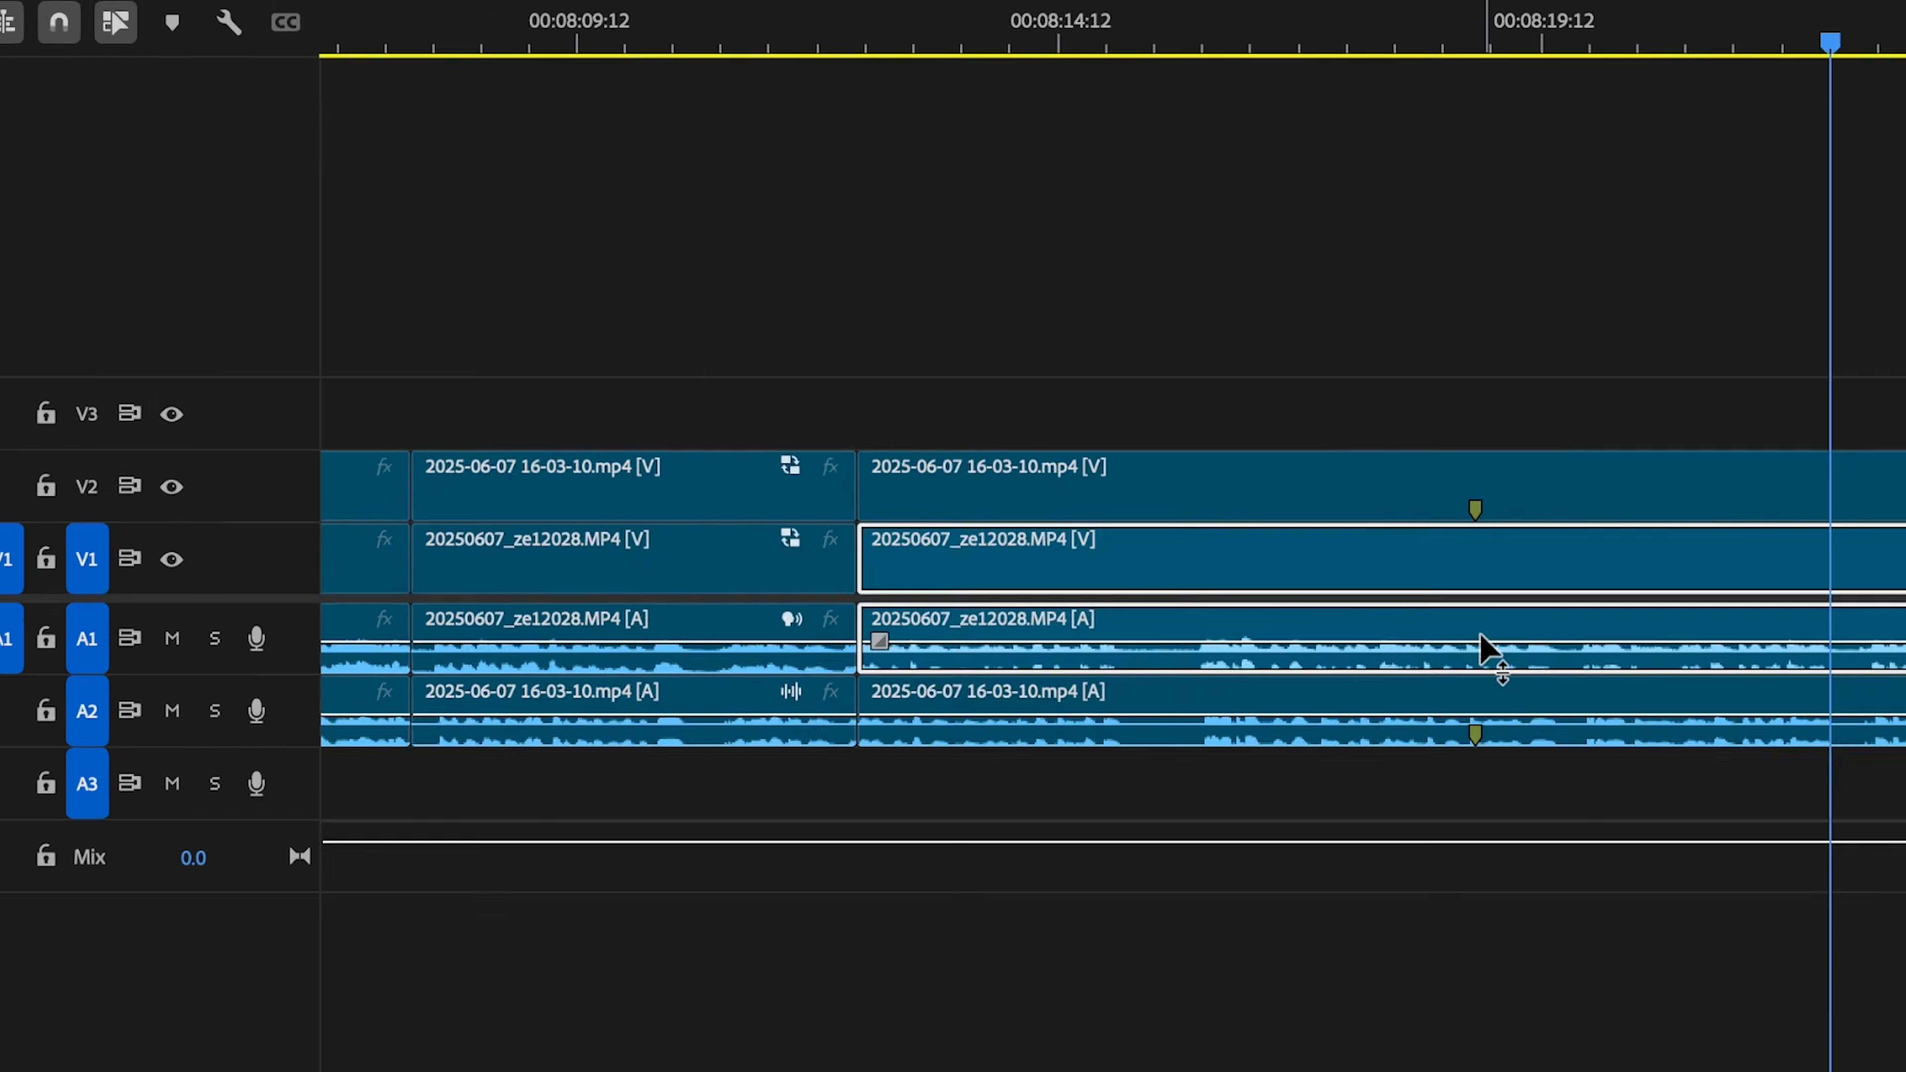
pyautogui.press('-')
pyautogui.press('-')
pyautogui.press('-')
pyautogui.press('-')
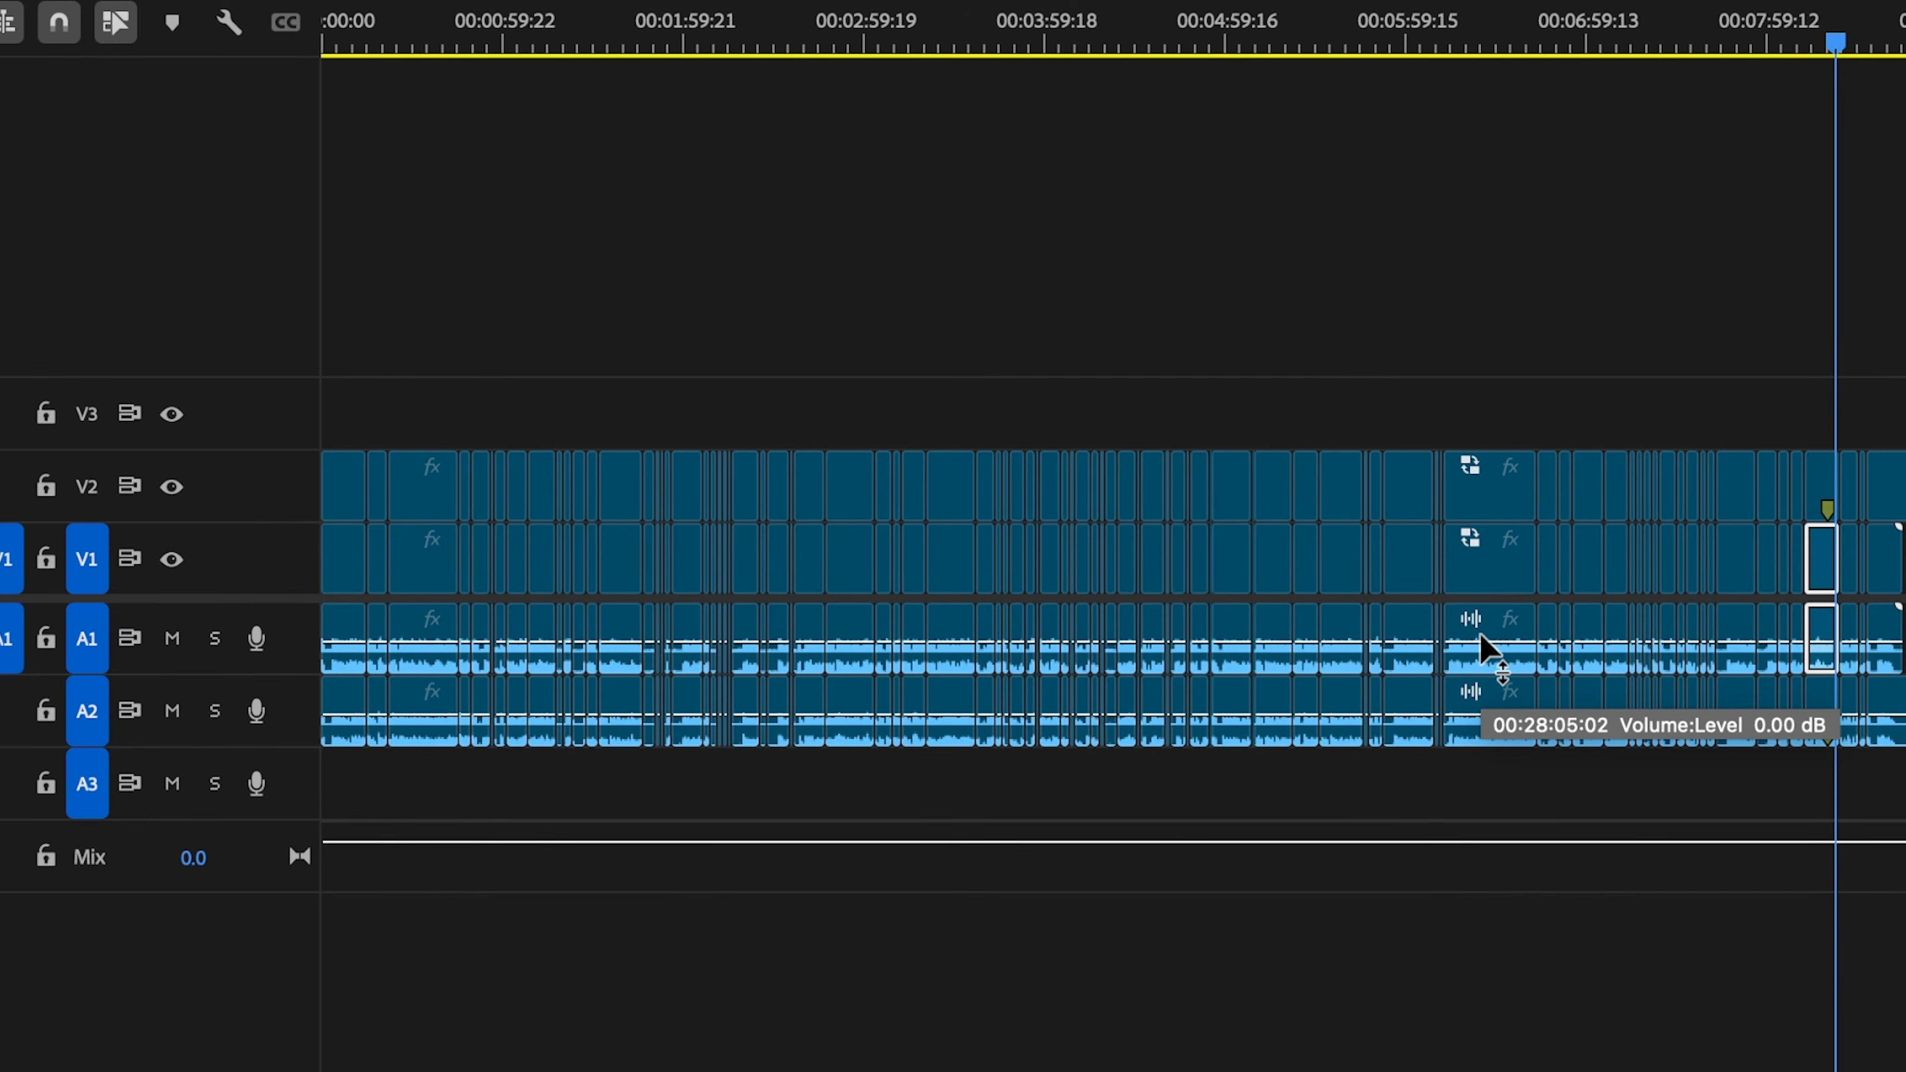
pyautogui.press('=')
pyautogui.press('=')
pyautogui.press('=')
pyautogui.click(1276, 631)
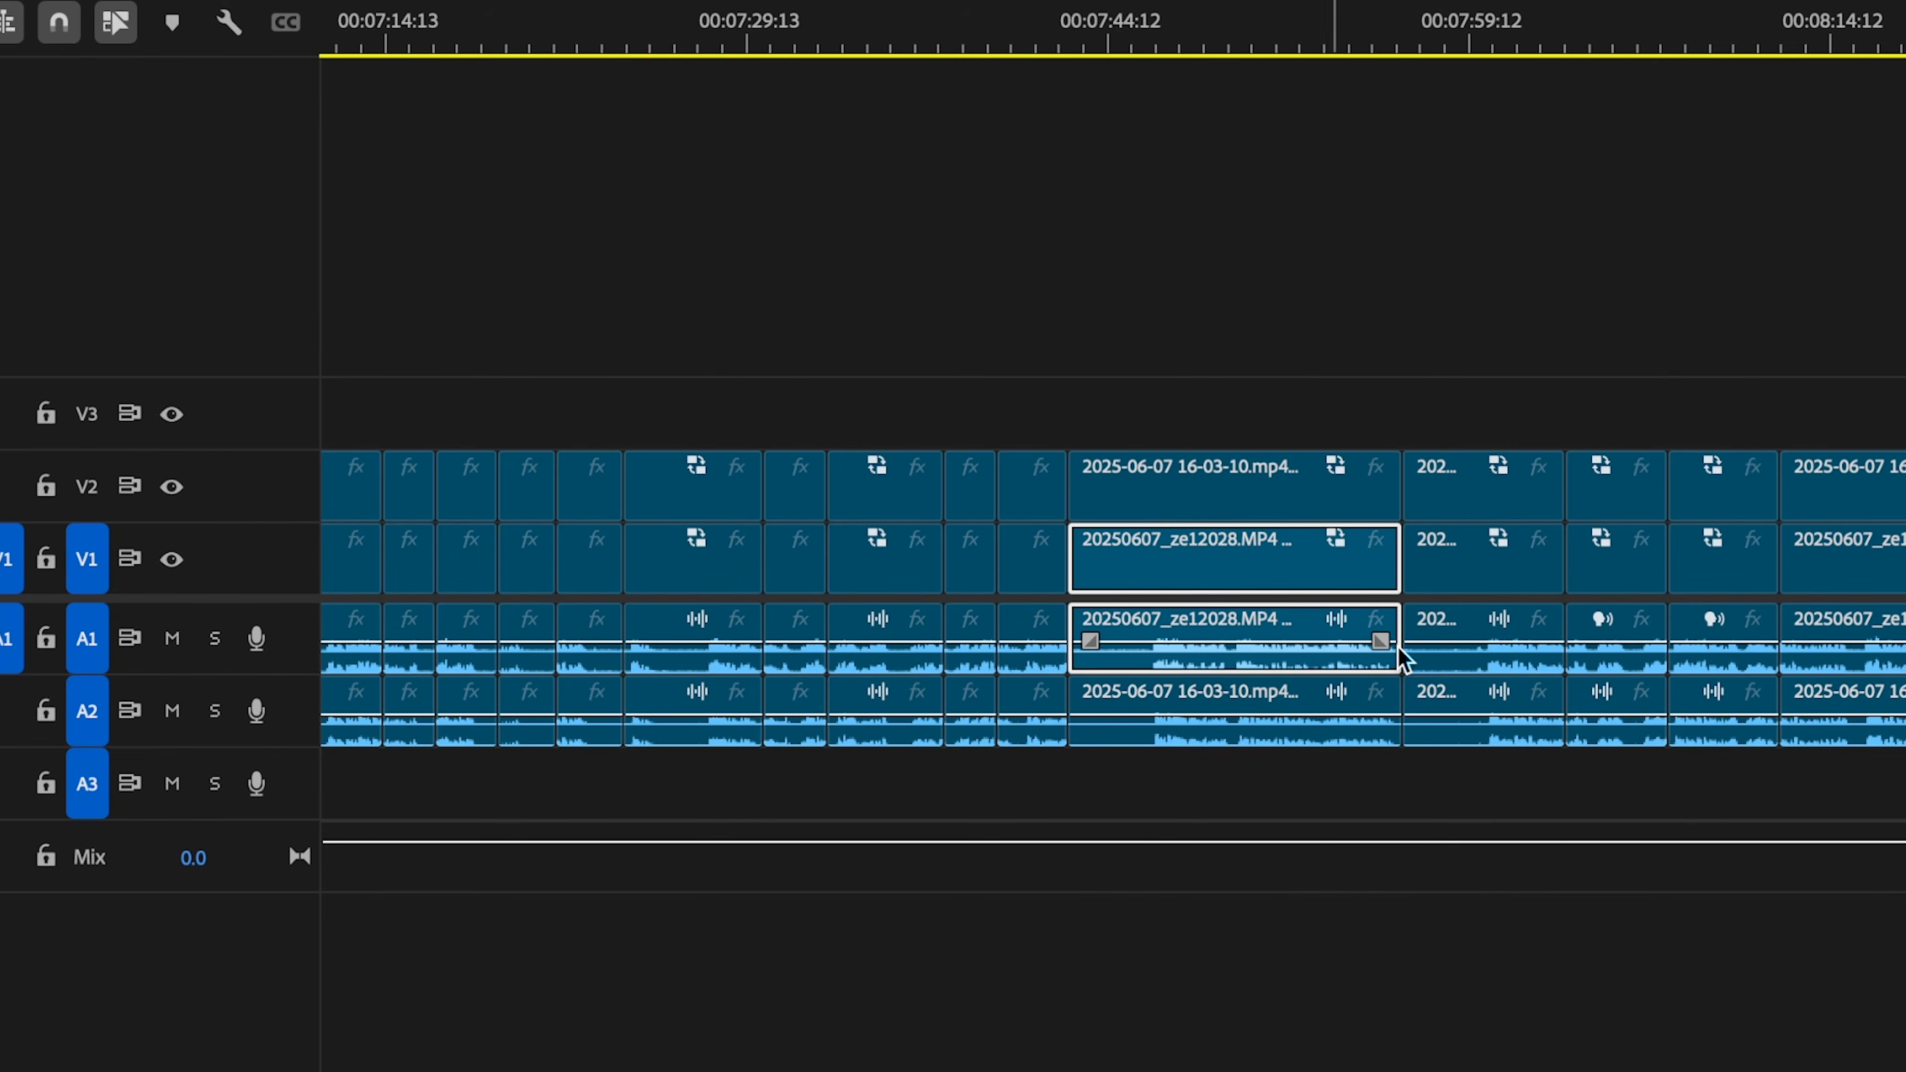
# - Select all audio segments on the A1 track and solo that track
pyautogui.press('\\')
pyautogui.moveTo(1807, 644); pyautogui.dragTo(587, 588)
pyautogui.click(243, 675)
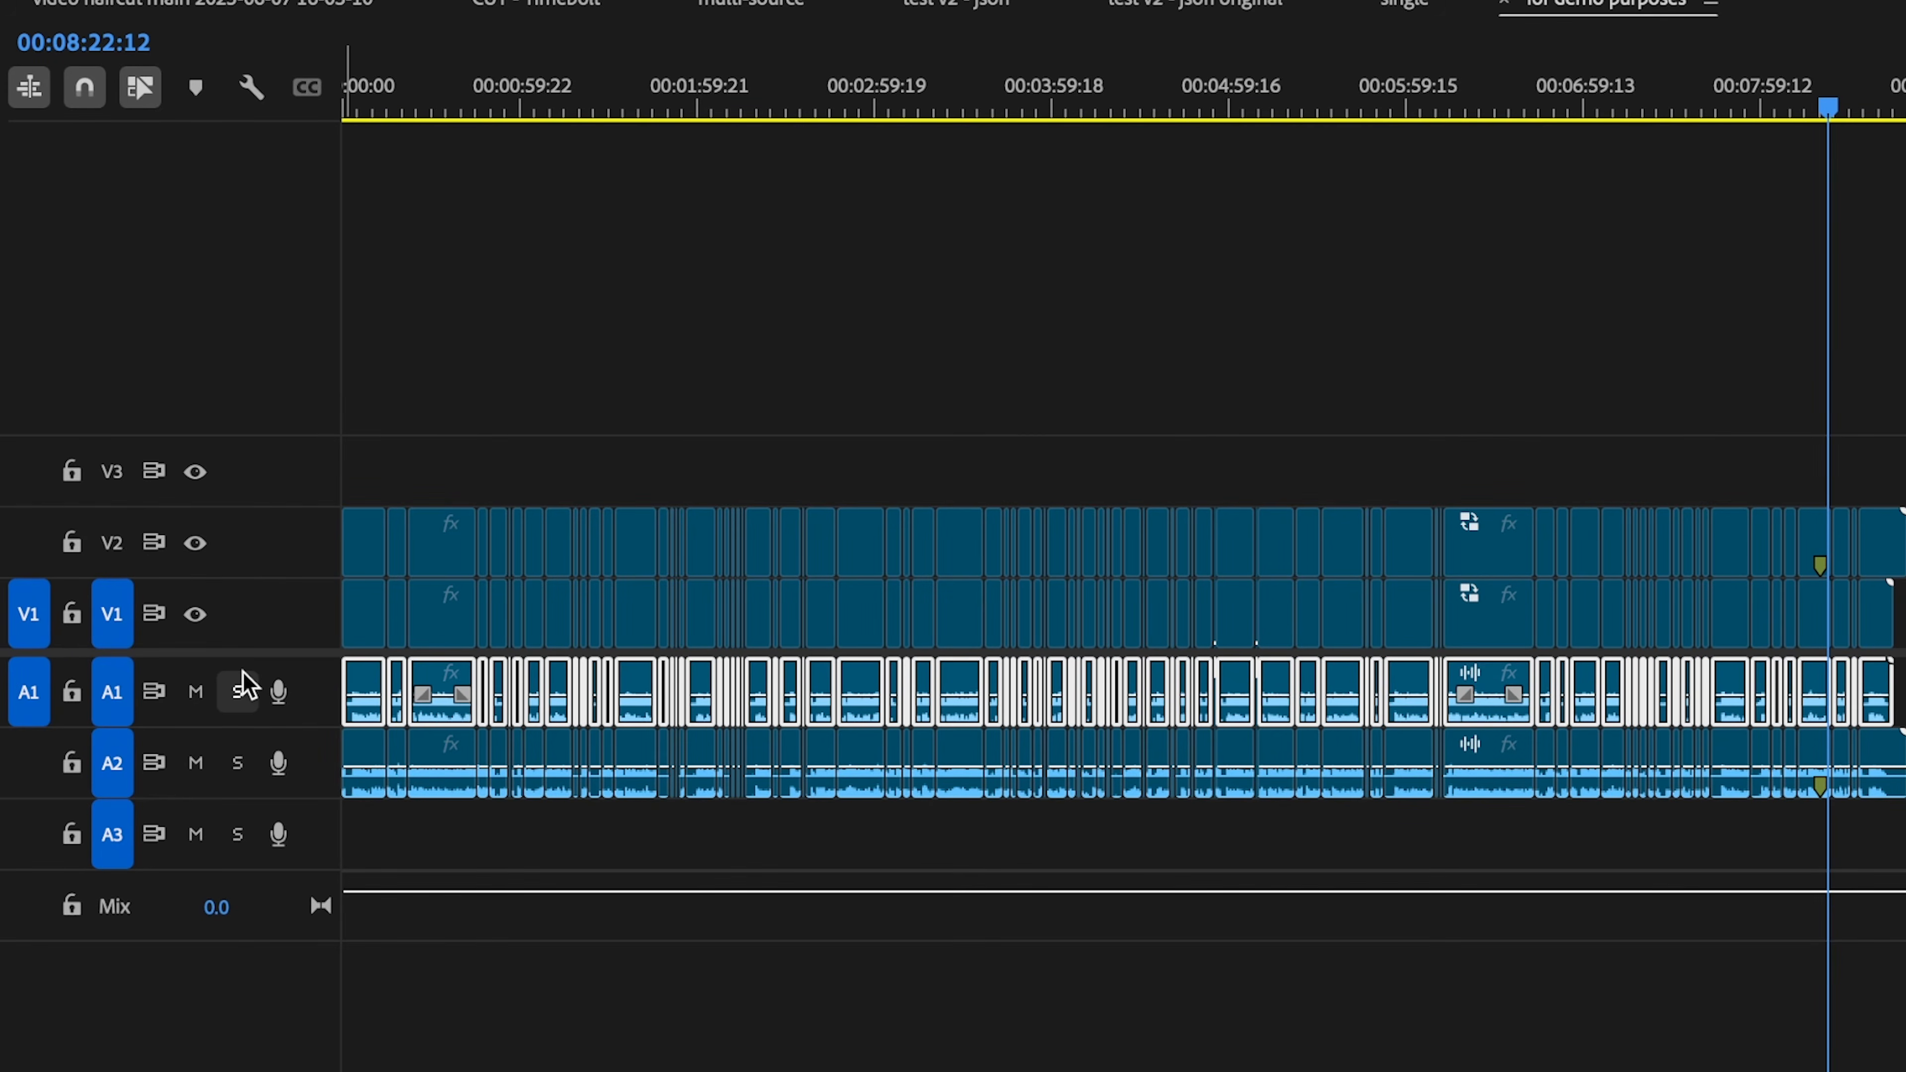
pyautogui.click(243, 681)
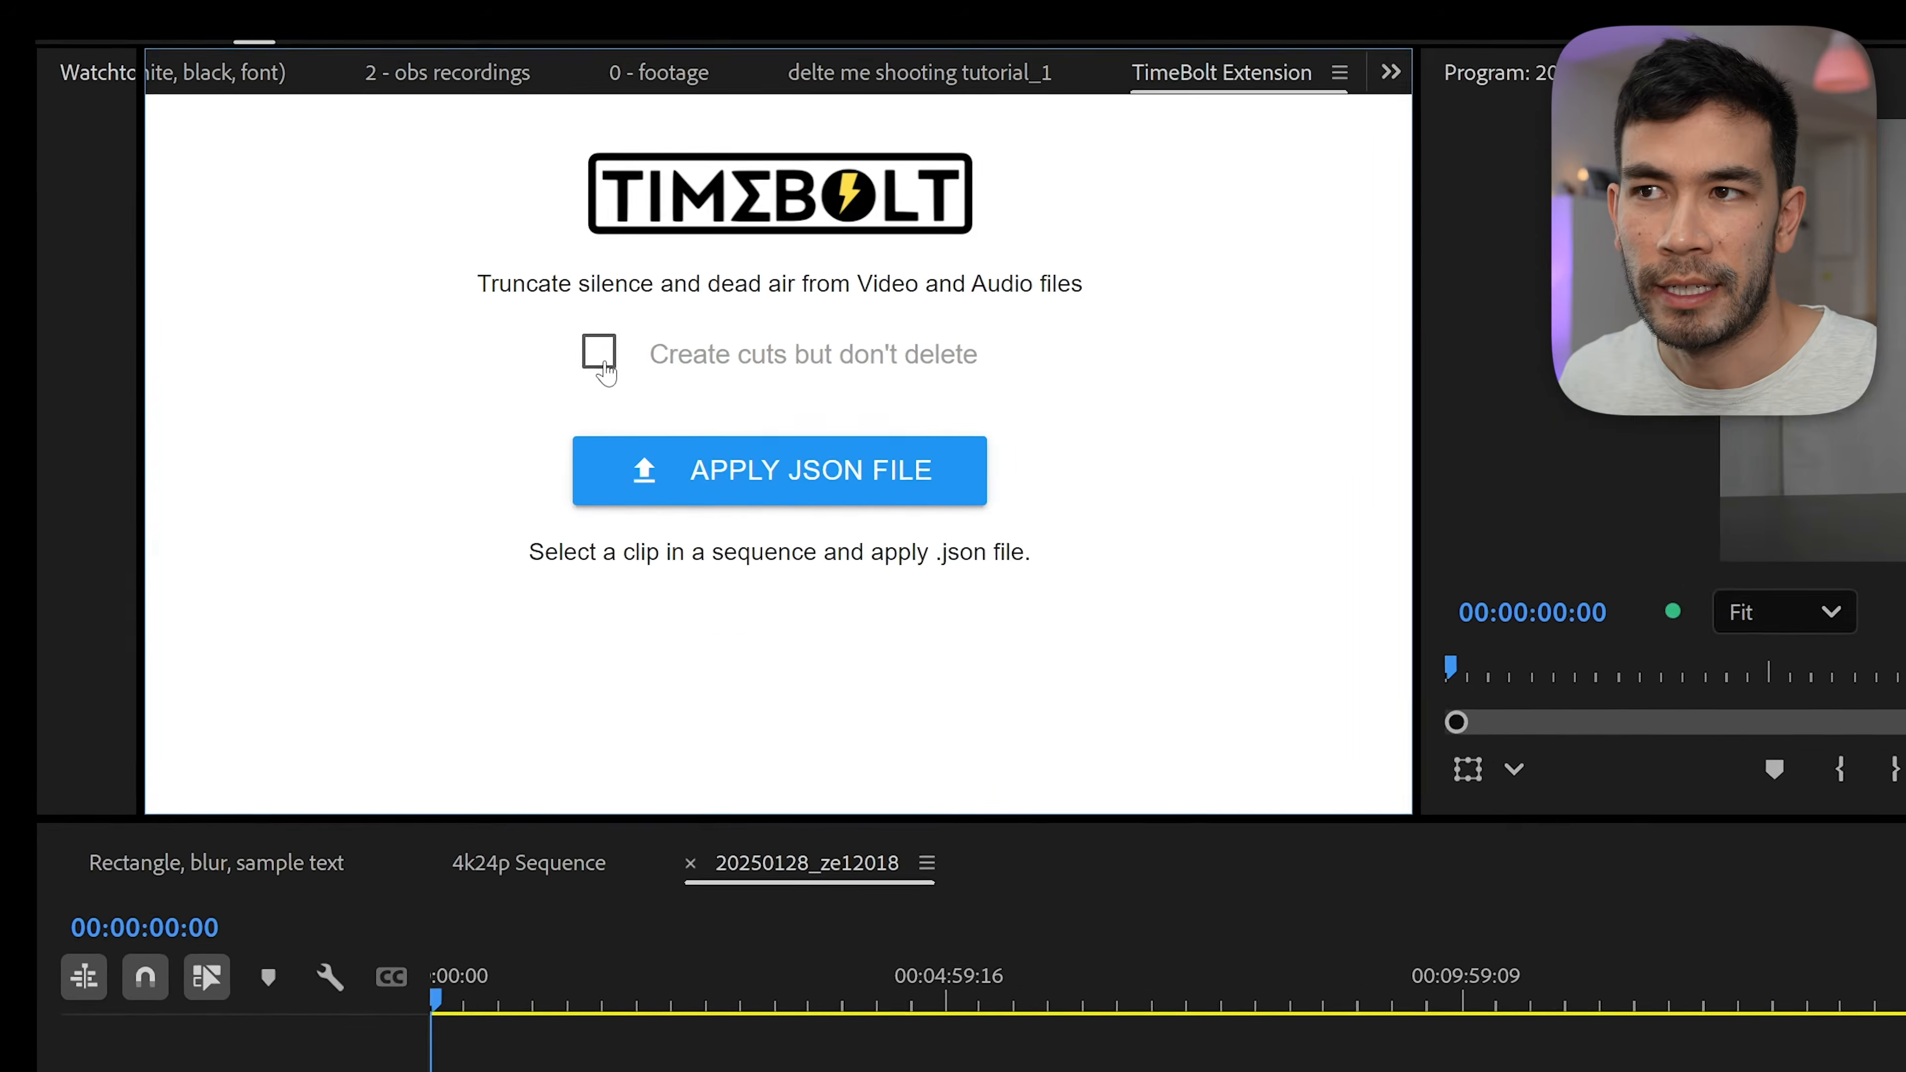
# - Enable "Create cuts but don't delete" in the TimeBolt extension and place the playhead at a red segment near the end of the sequence
pyautogui.click(623, 361)
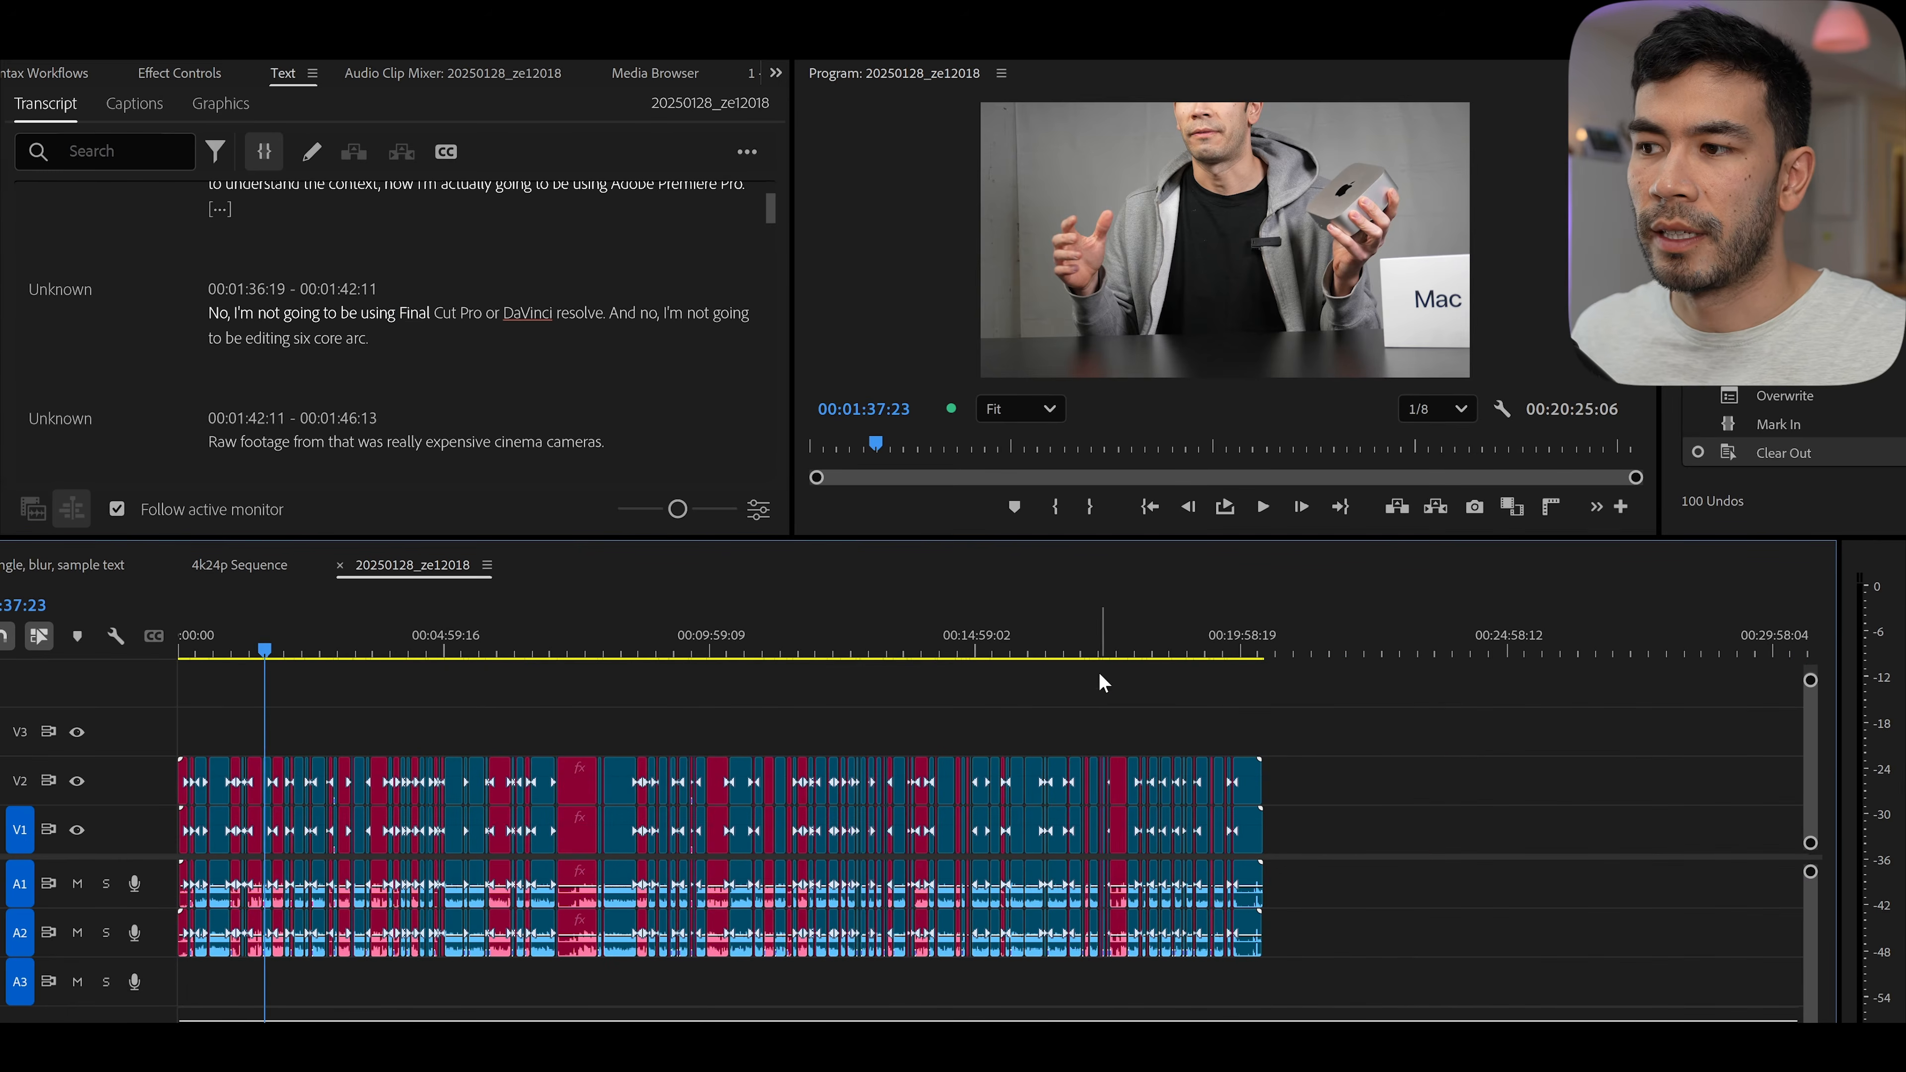
pyautogui.click(1114, 646)
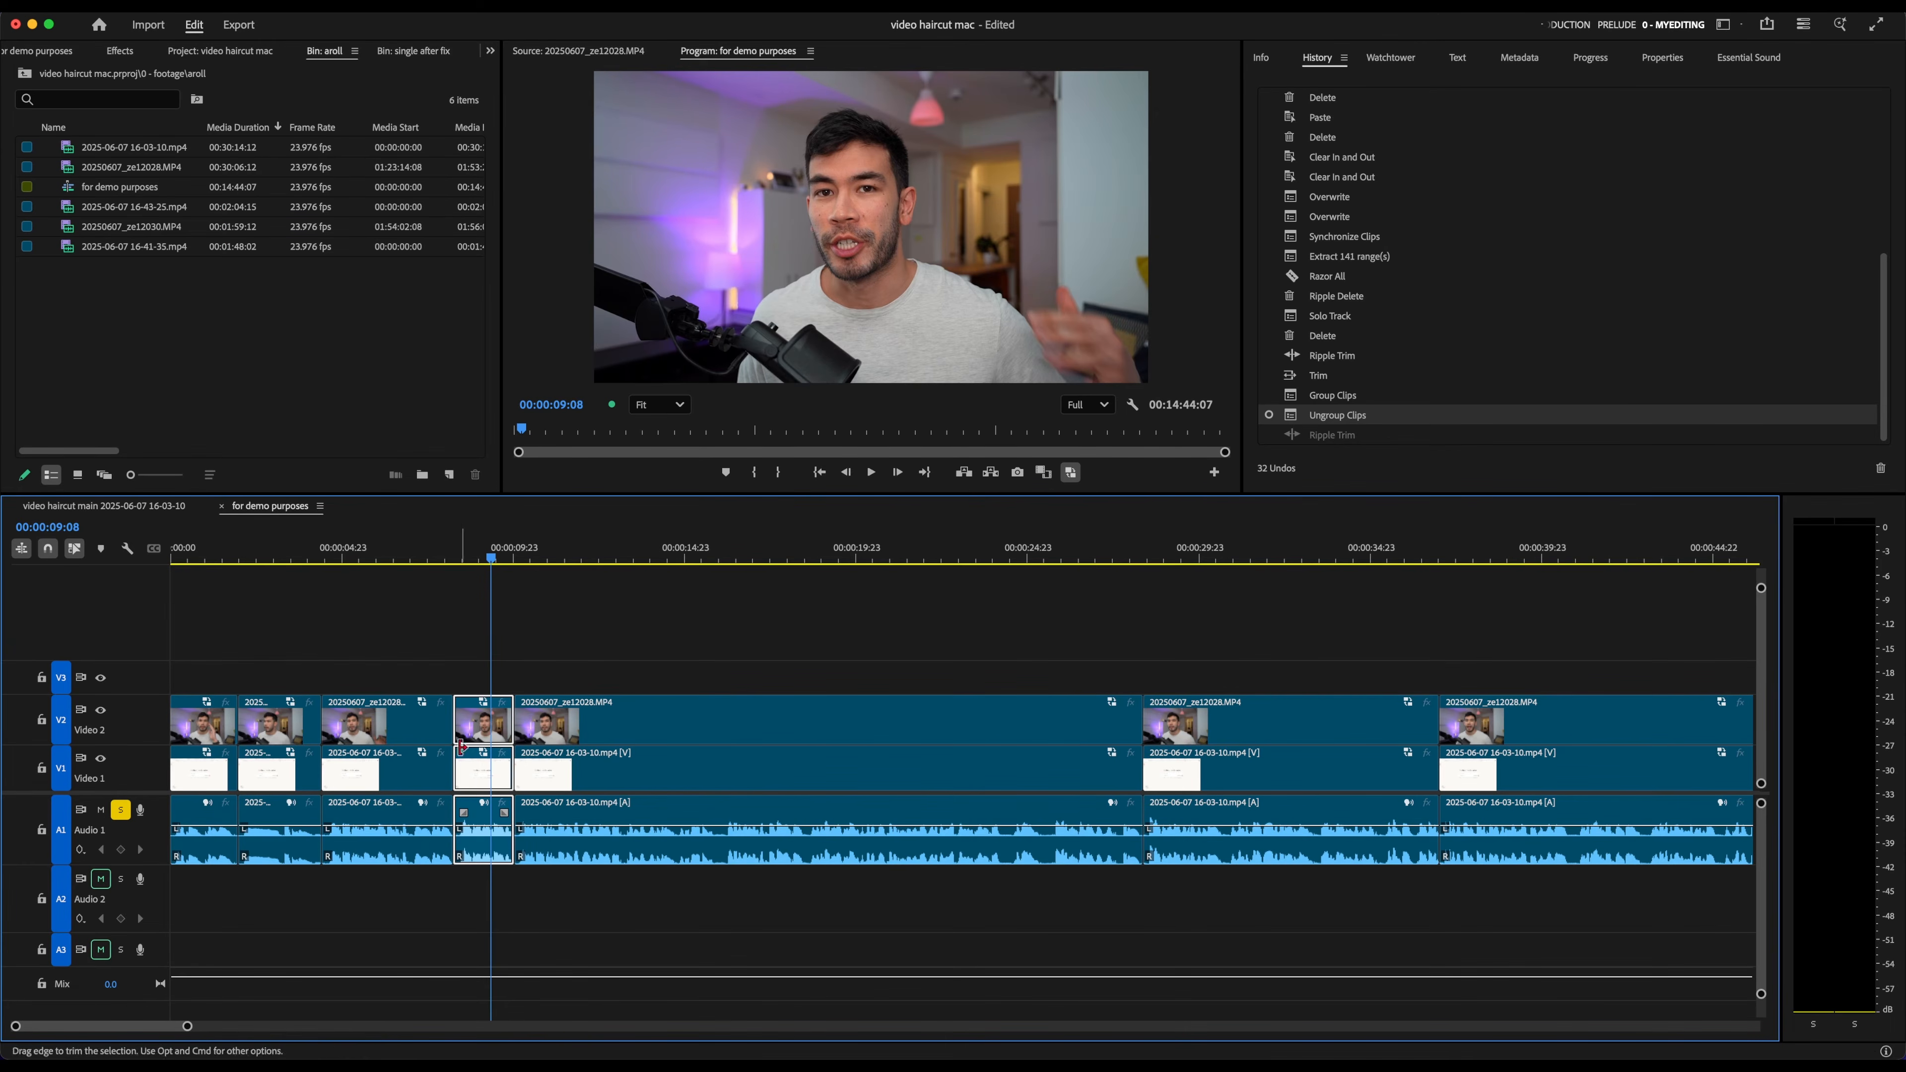
# - Ripple trim the end of the selected clip outwards to a duration of 00:00:02:04 and pull it back inwards slightly
pyautogui.press('=')
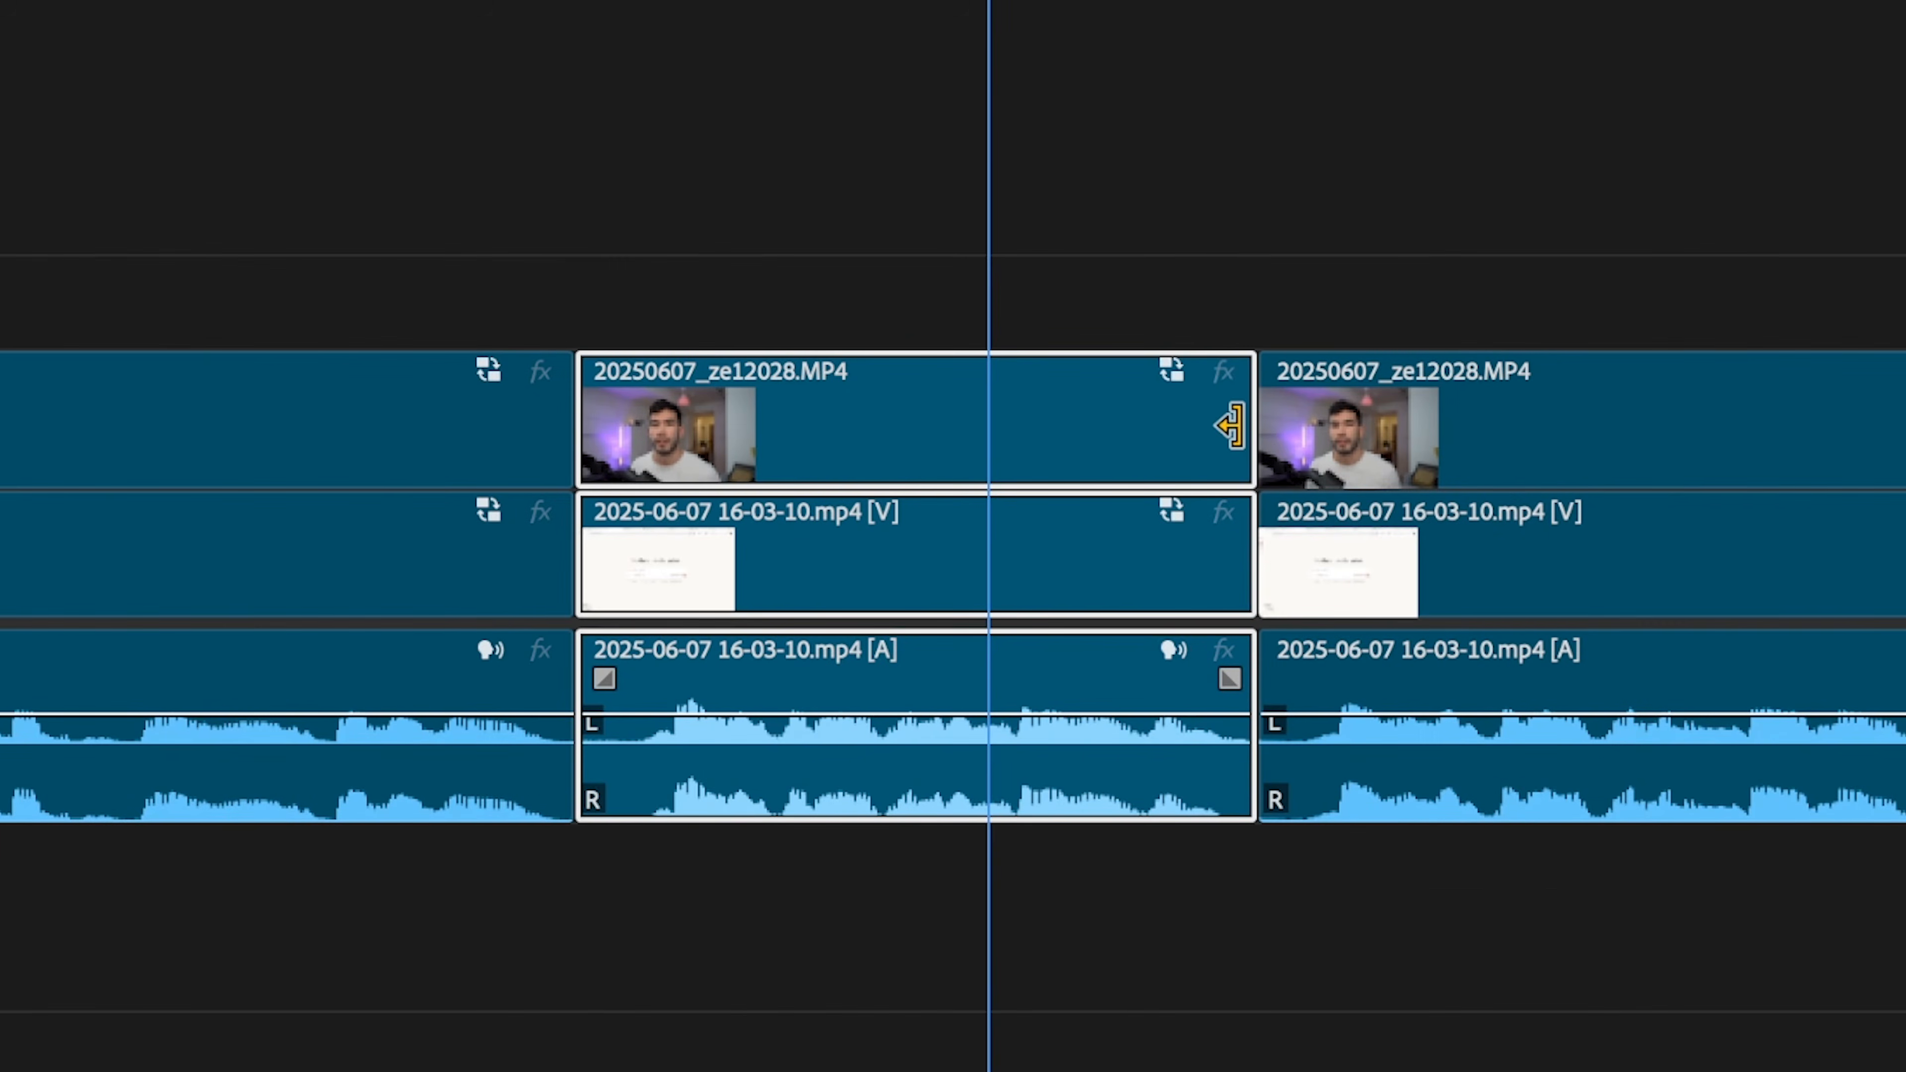
pyautogui.moveTo(1229, 426); pyautogui.dragTo(1379, 435)
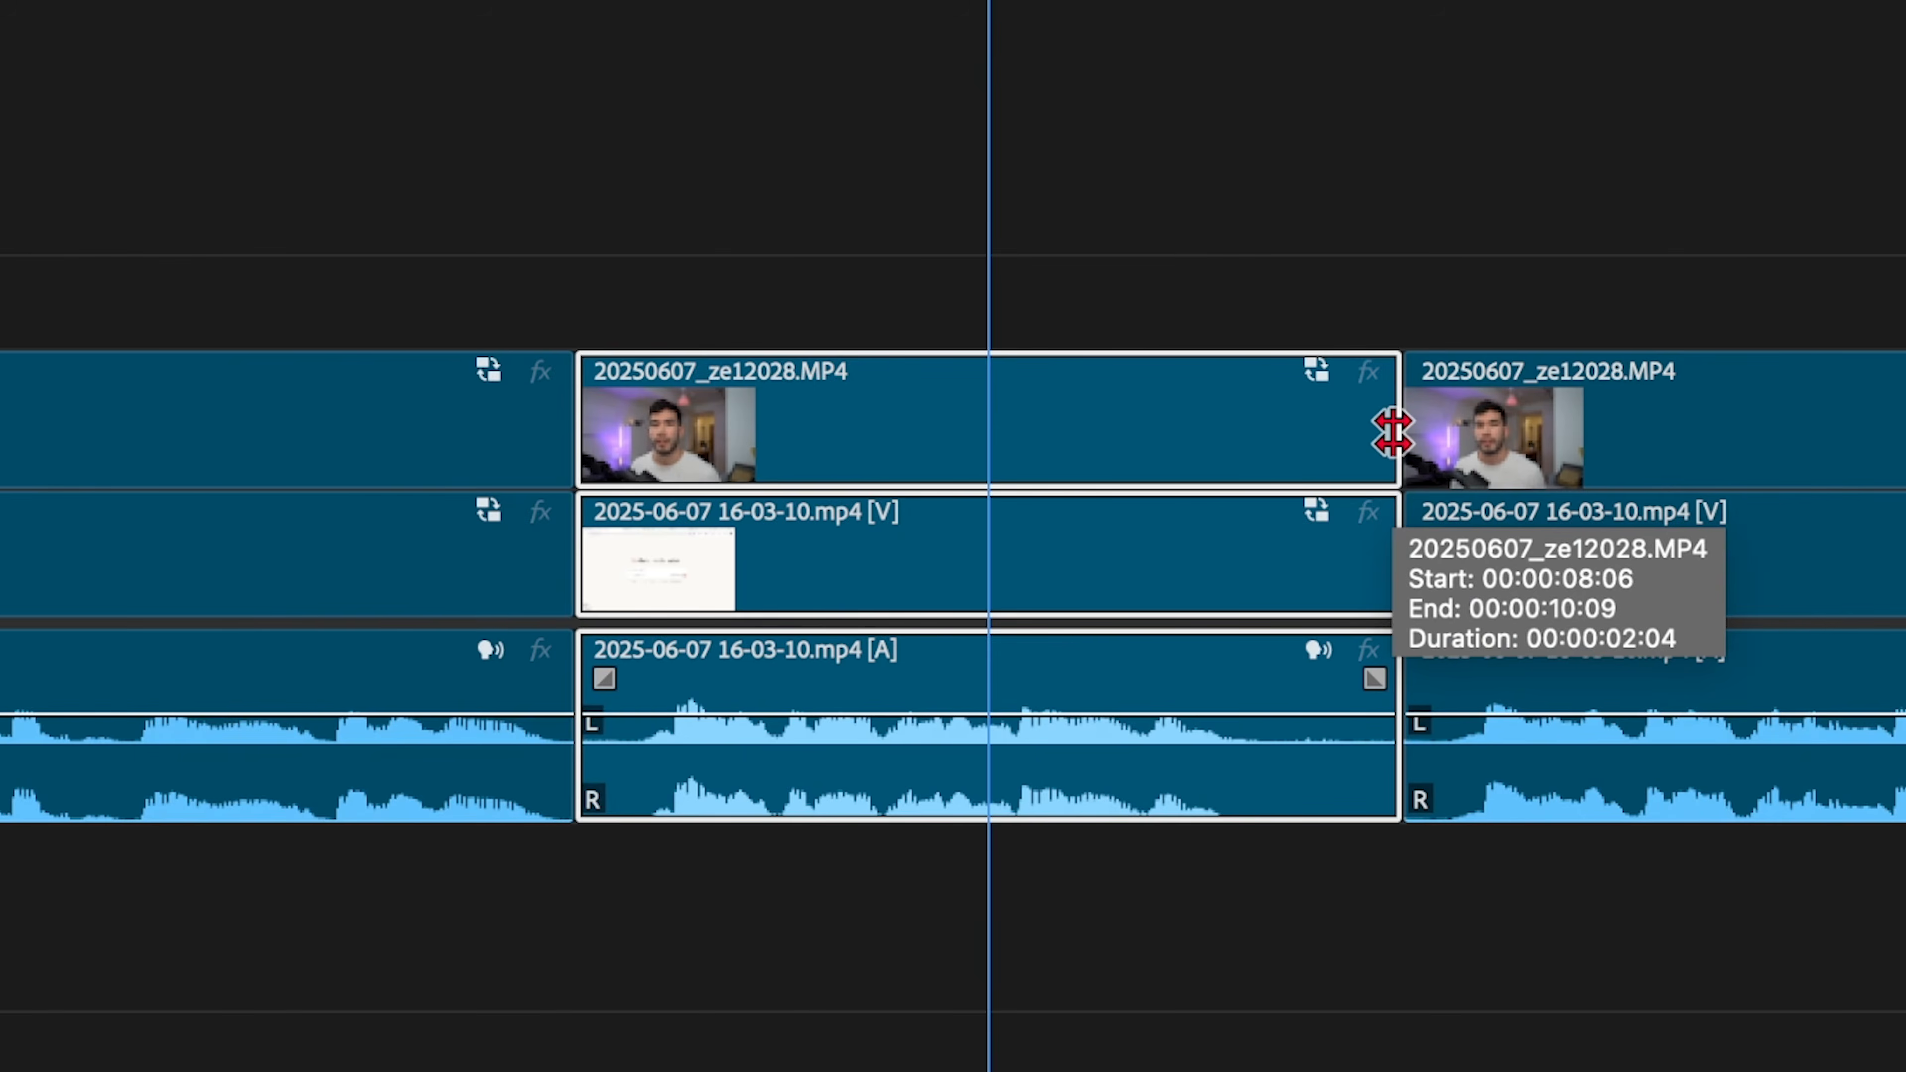
pyautogui.moveTo(1383, 429); pyautogui.dragTo(1289, 443)
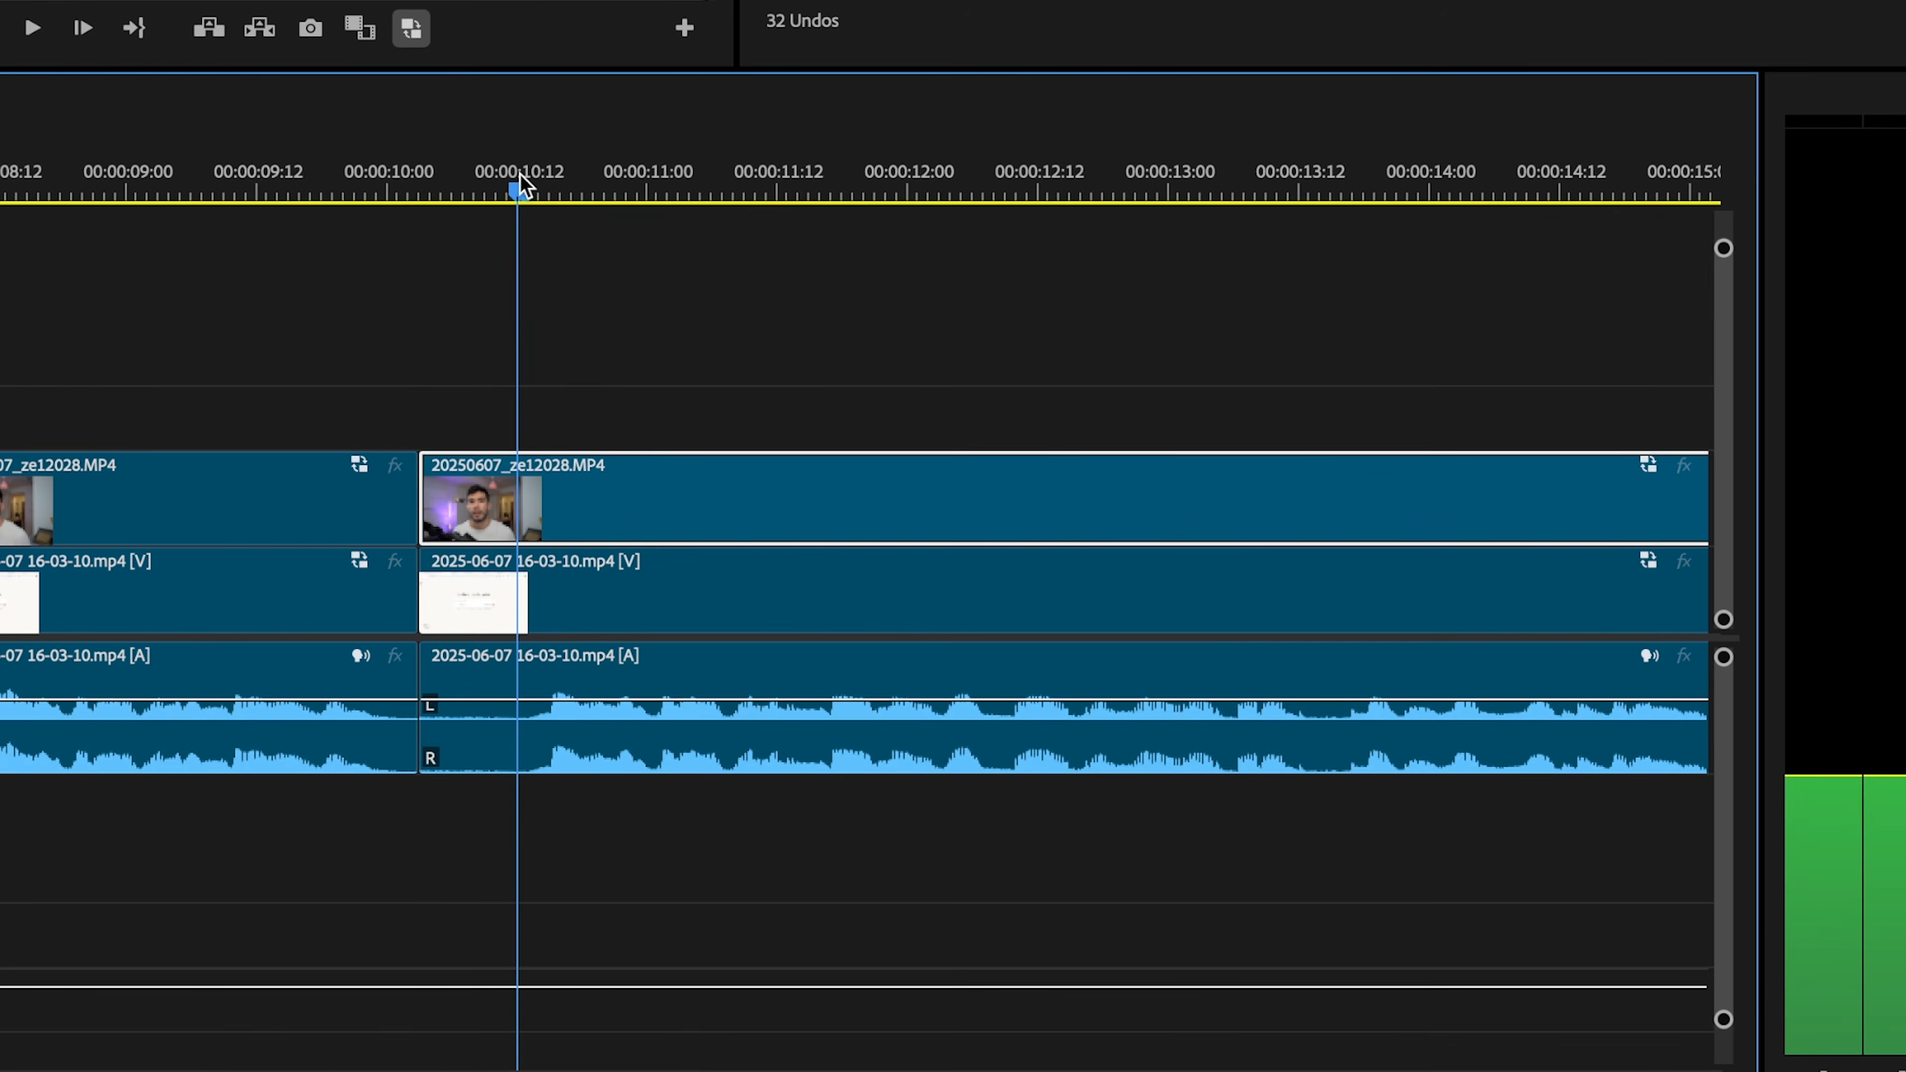
# - Place the playhead just before the speech in the following clip, at about 00:00:10:12, and ripple trim the previous edit to it
pyautogui.moveTo(520, 174); pyautogui.dragTo(532, 212)
pyautogui.press('q')
pyautogui.scroll(-3, 536, 217)
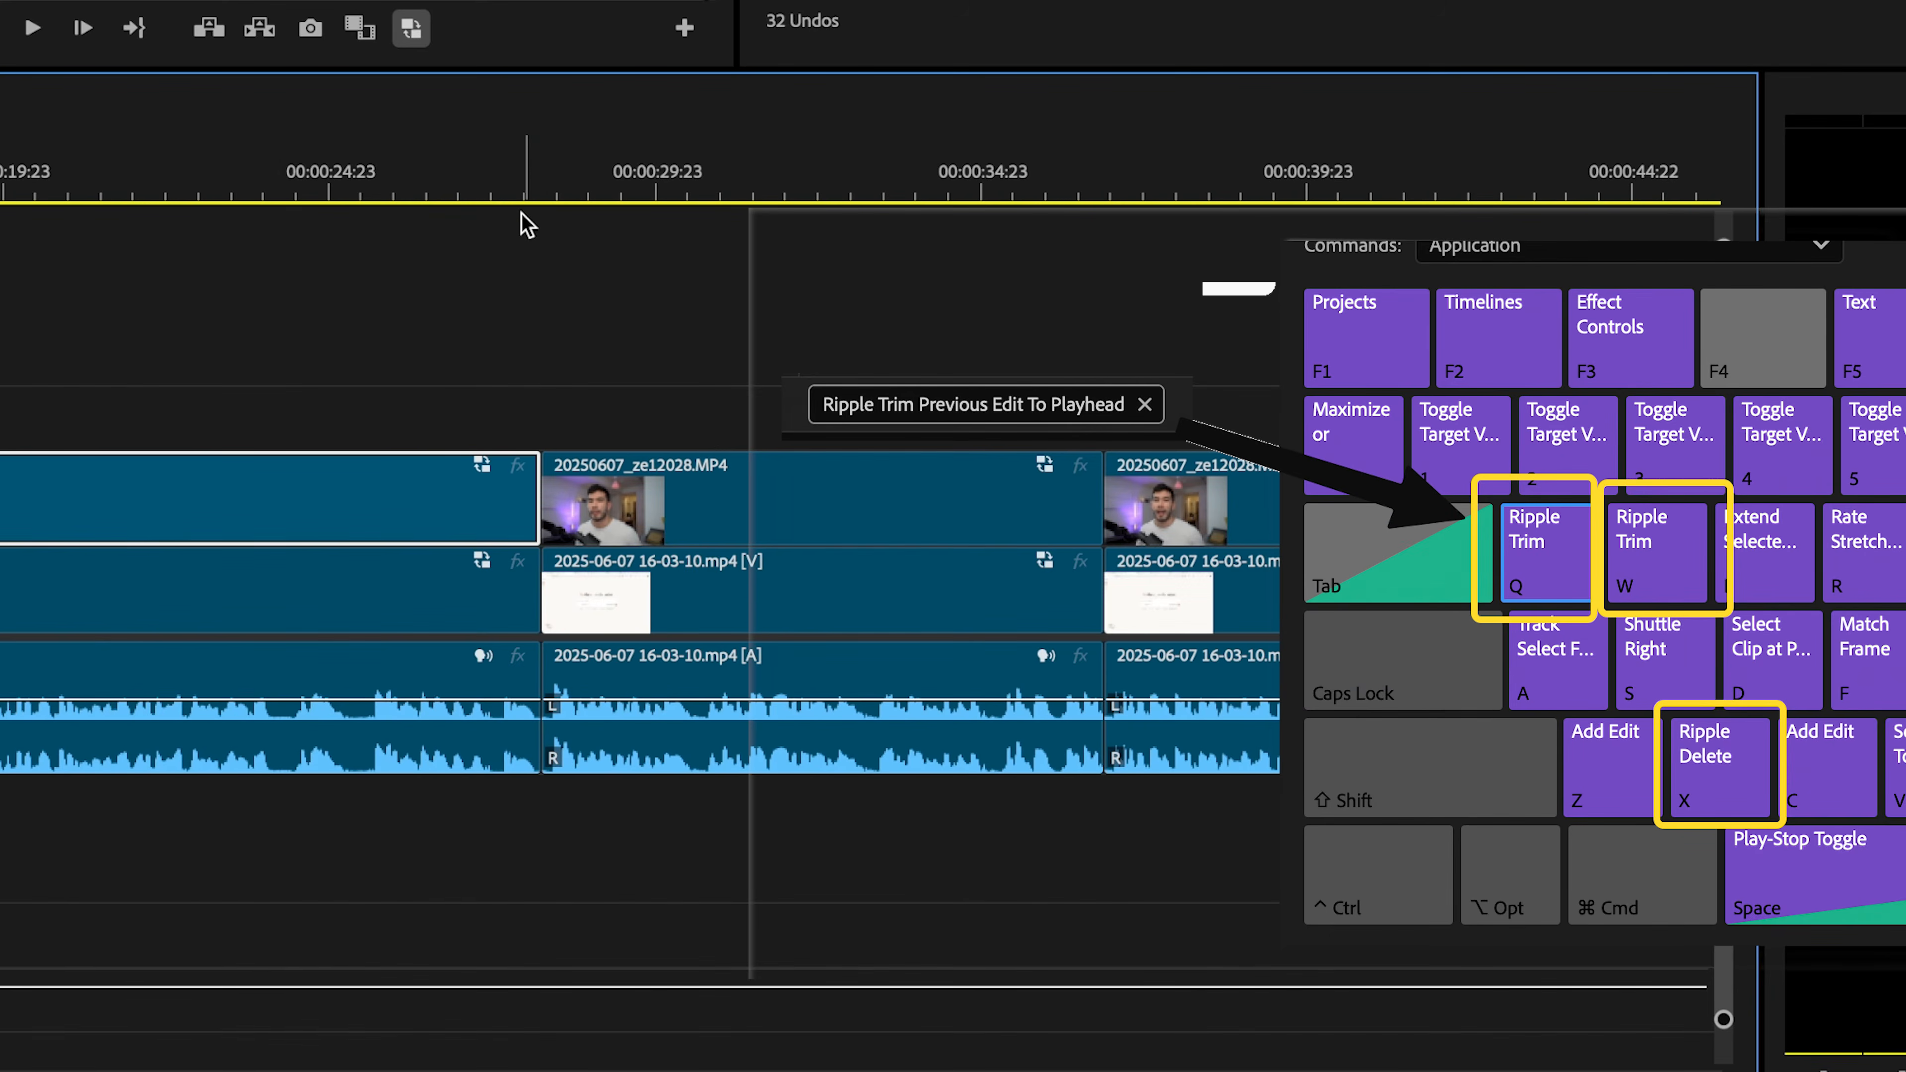
# - Ripple trim the end of the Video 2 clip near 00:00:28:06 outwards by about four frames and extend the Video 1 clip to match
pyautogui.press('=')
pyautogui.press('=')
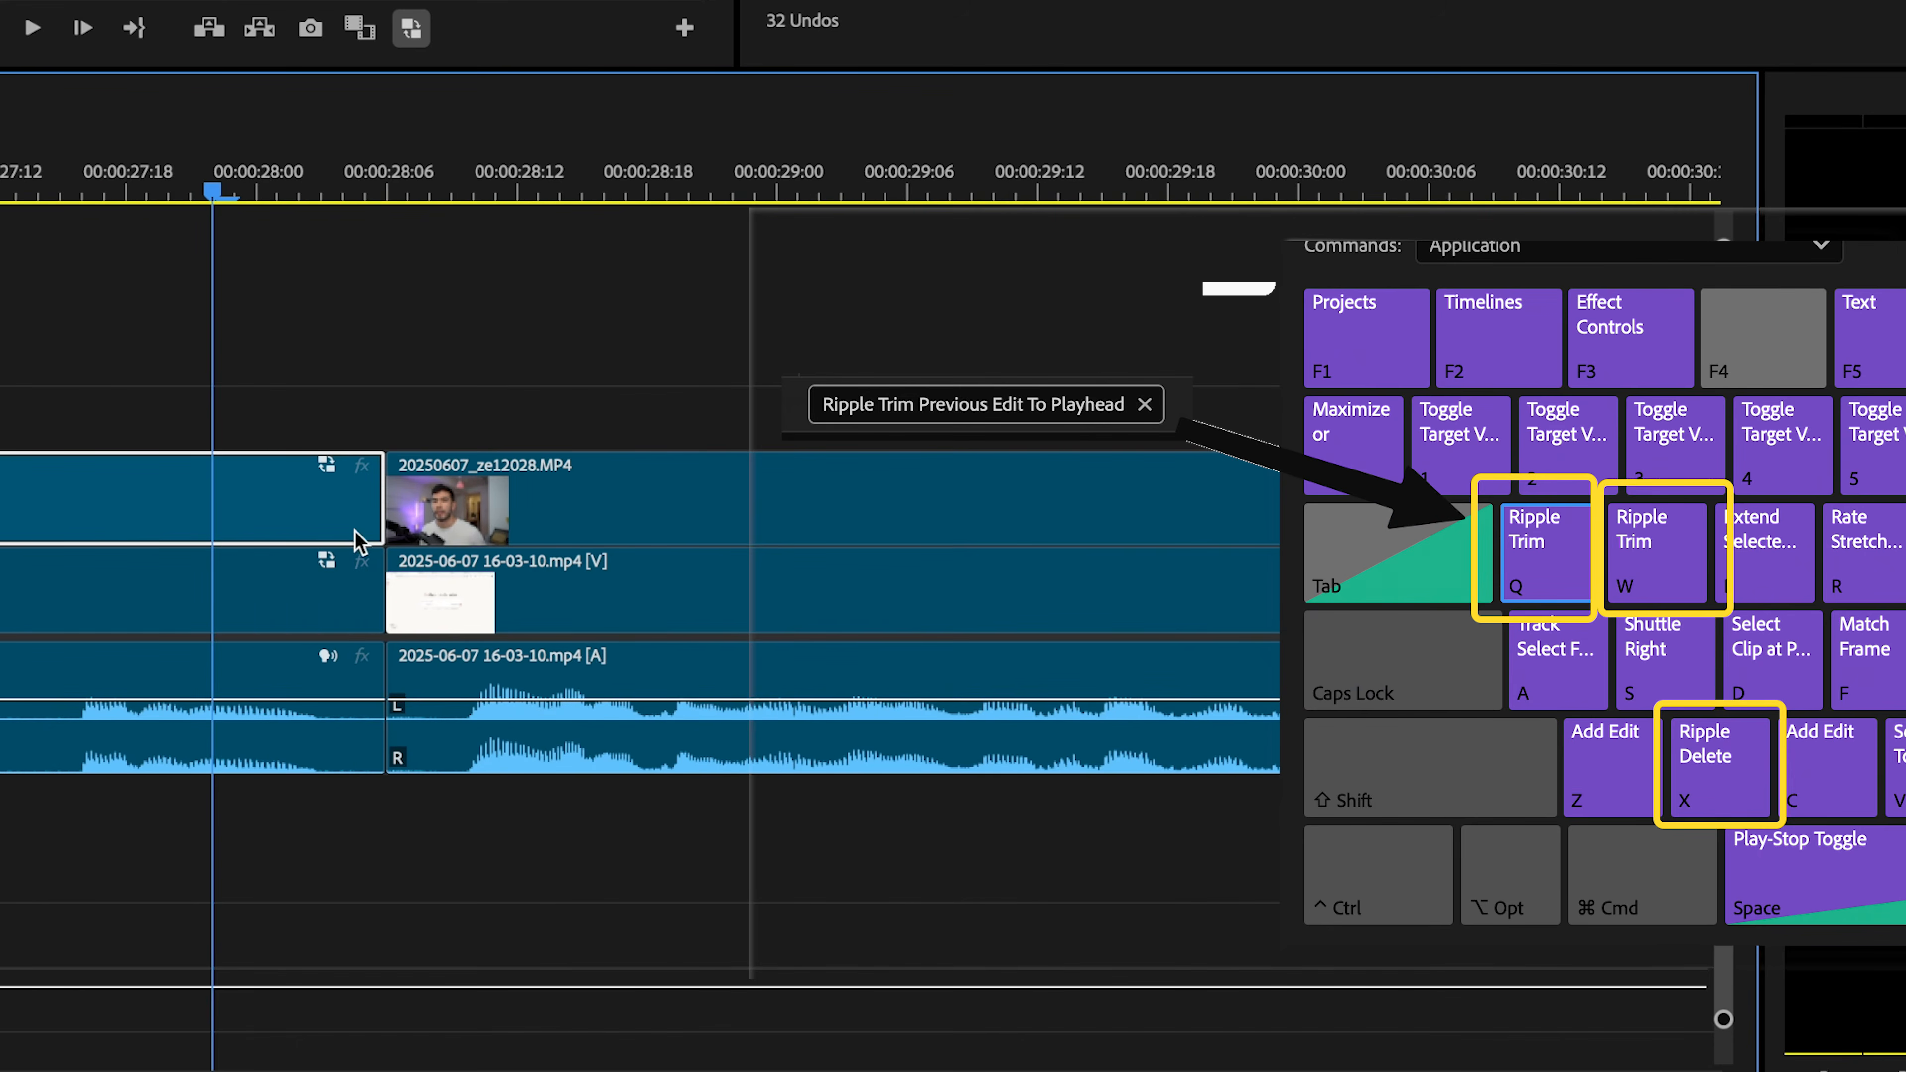
pyautogui.moveTo(369, 498); pyautogui.dragTo(469, 510)
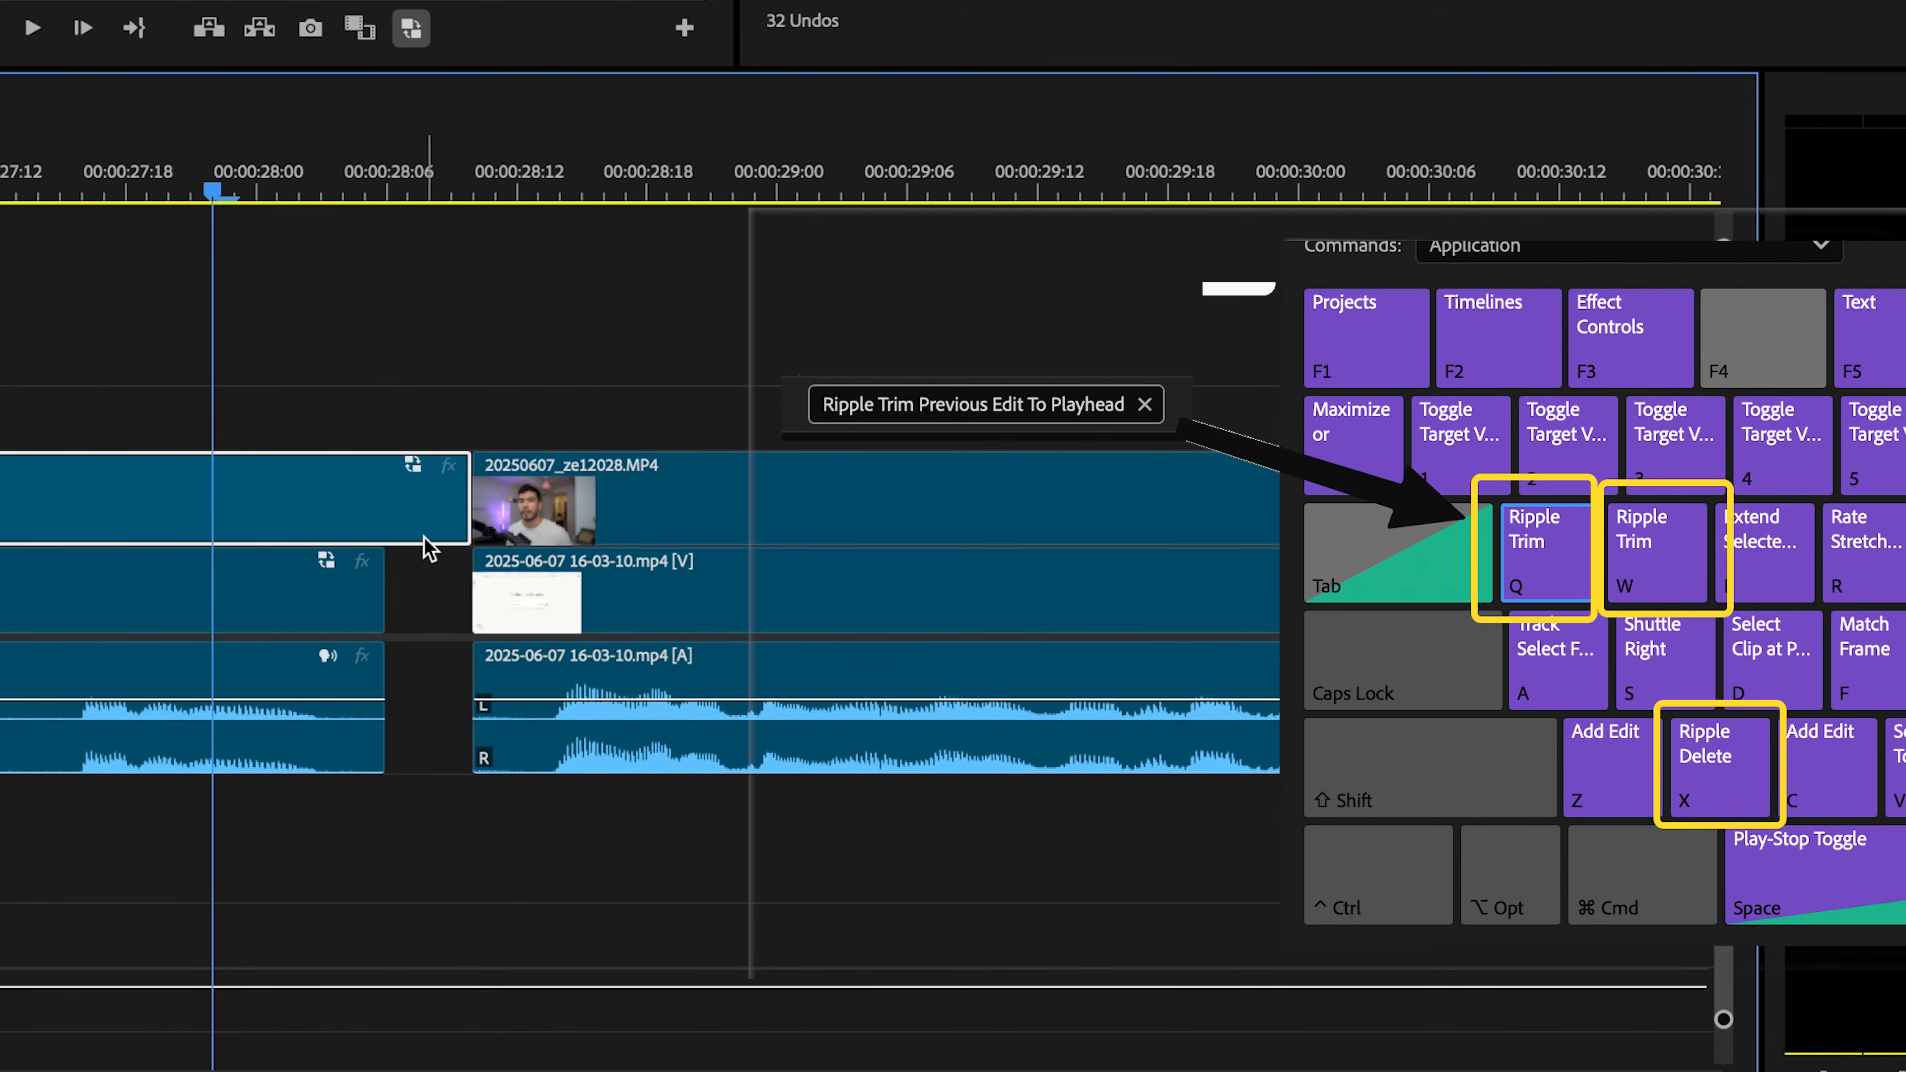
pyautogui.moveTo(381, 582); pyautogui.dragTo(457, 625)
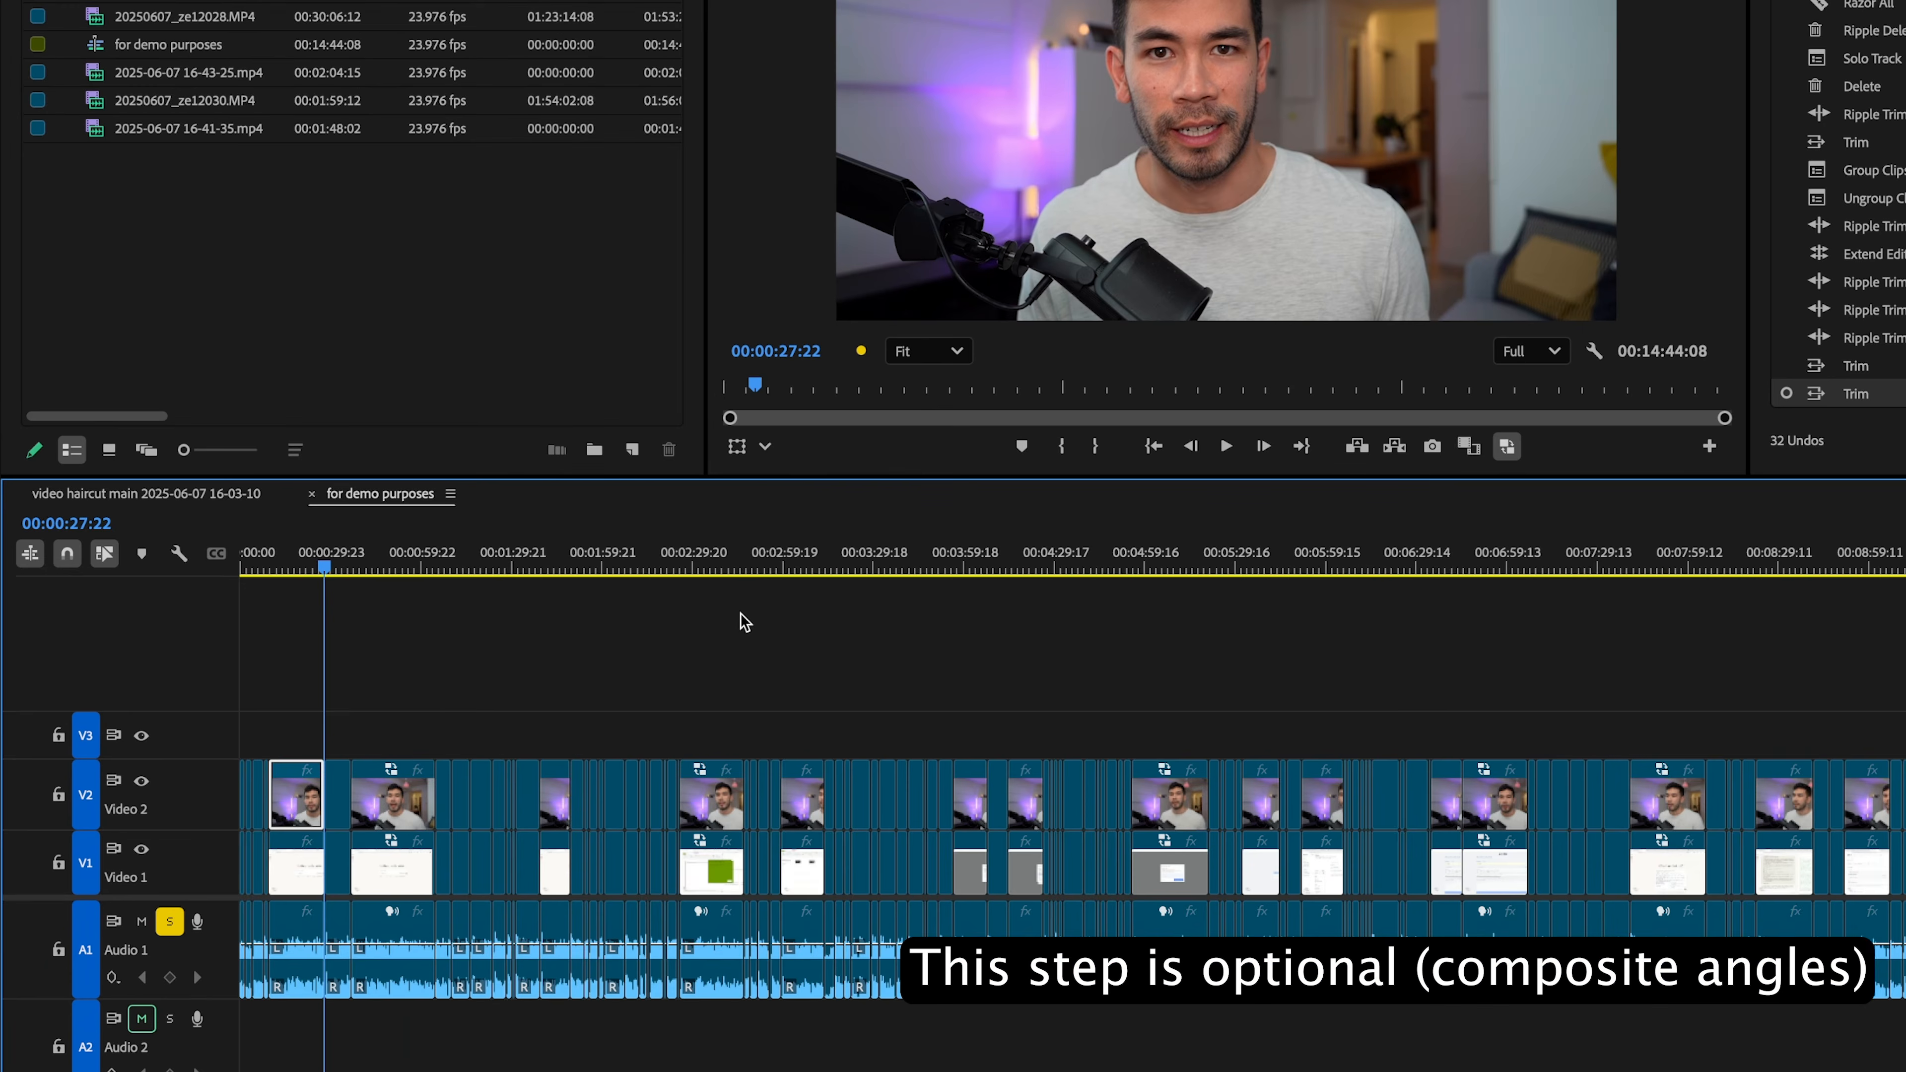
# - Make a subsequence from all clips on Video 1 and Video 2 and rename it "camera 3 composite"
pyautogui.press('-')
pyautogui.moveTo(1621, 850); pyautogui.dragTo(244, 788)
pyautogui.rightClick(315, 799)
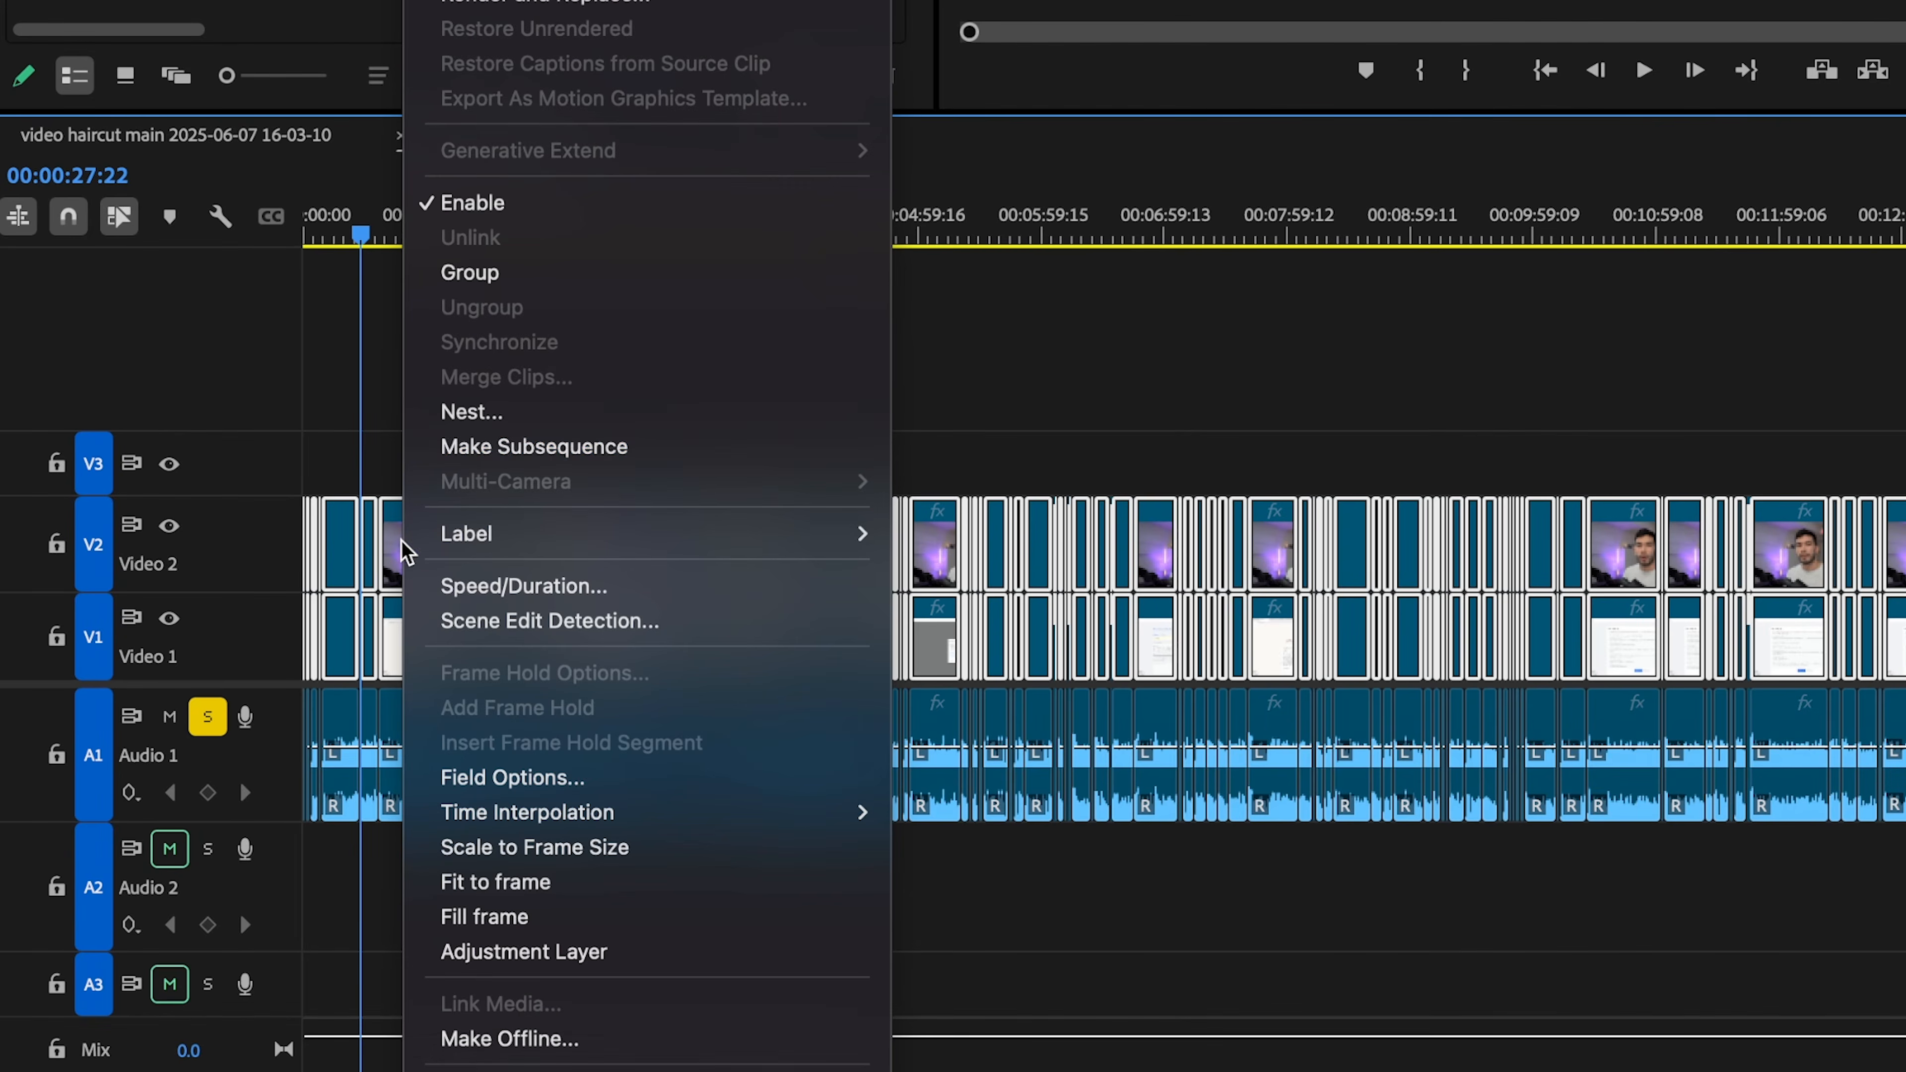
pyautogui.click(544, 450)
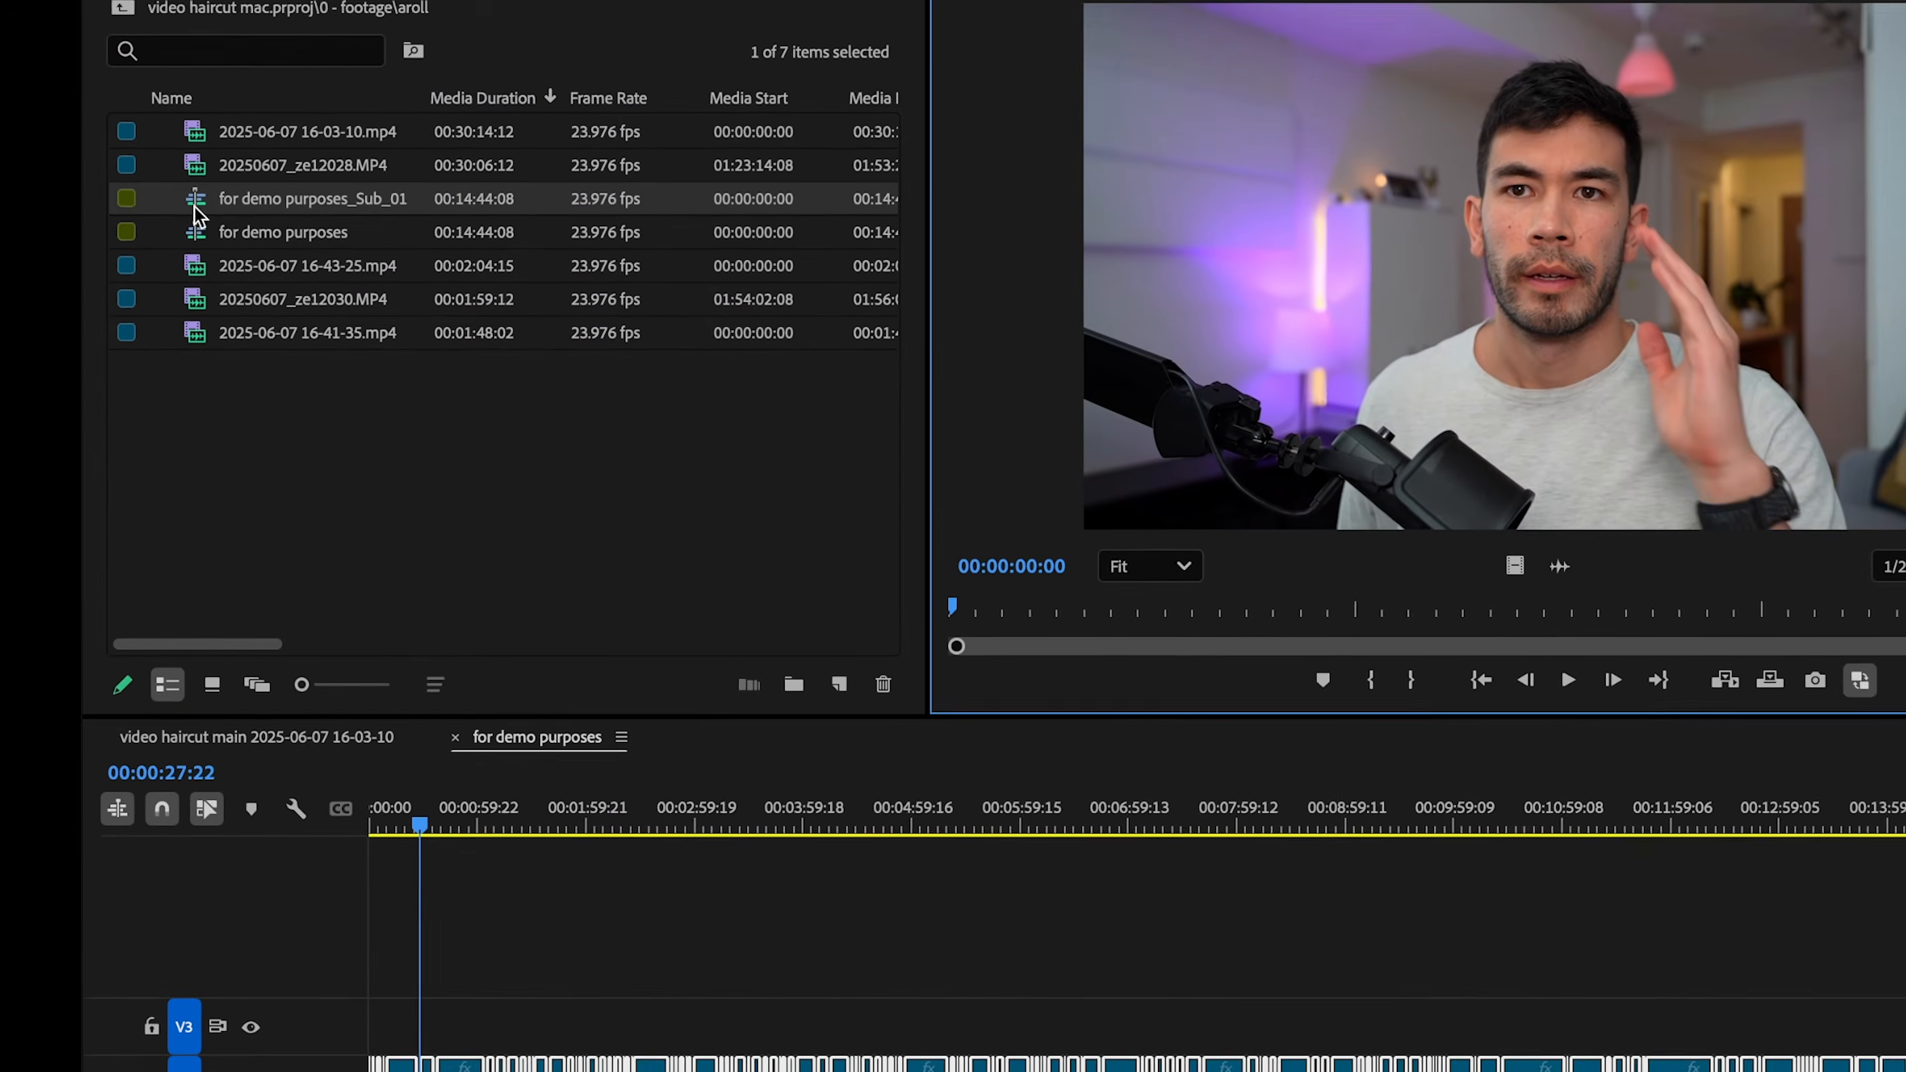
pyautogui.press('Return')
pyautogui.write('camera')
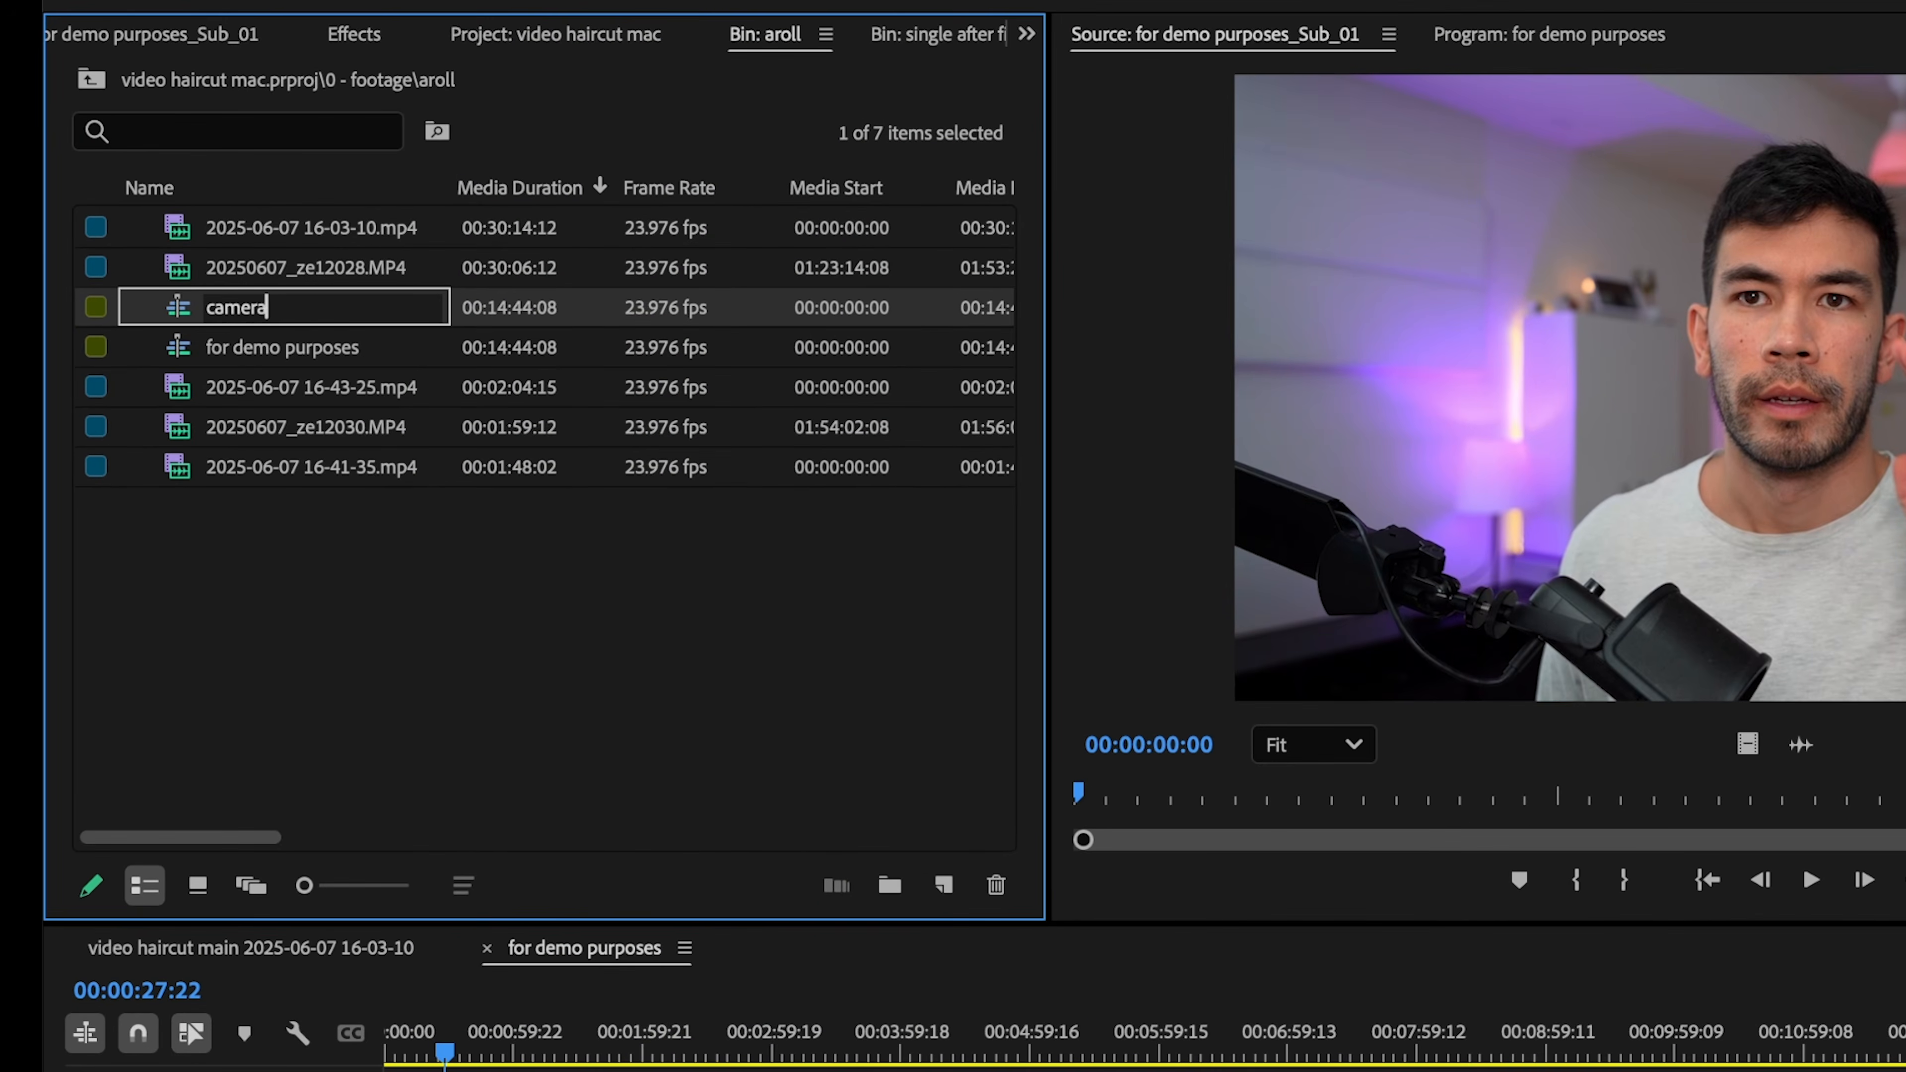
pyautogui.write('3 co')
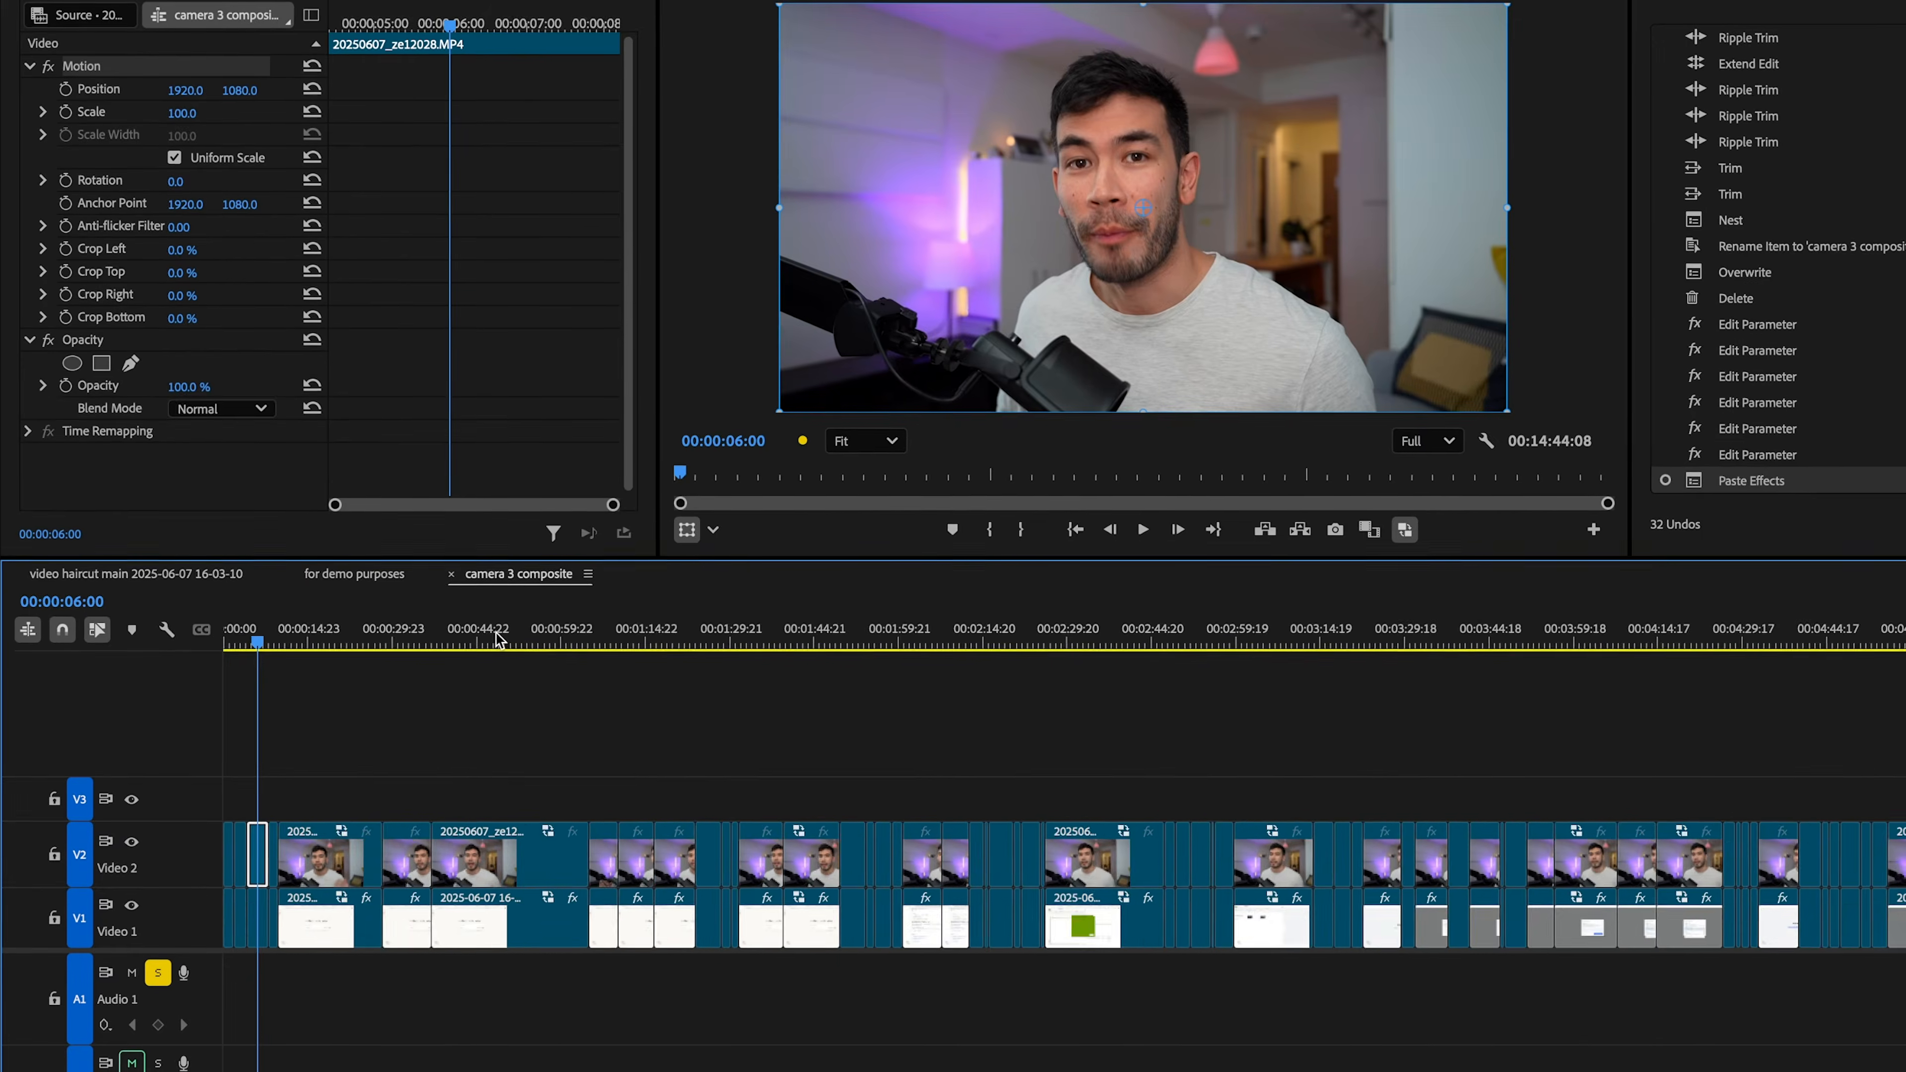
# - Paste the copied effects onto all Video 2 clips in the "camera 3 composite" sequence and check the composite at about 00:09:42:13
pyautogui.press('\\')
pyautogui.moveTo(1608, 829); pyautogui.dragTo(233, 789)
pyautogui.hotkey('ctrl', 'v')
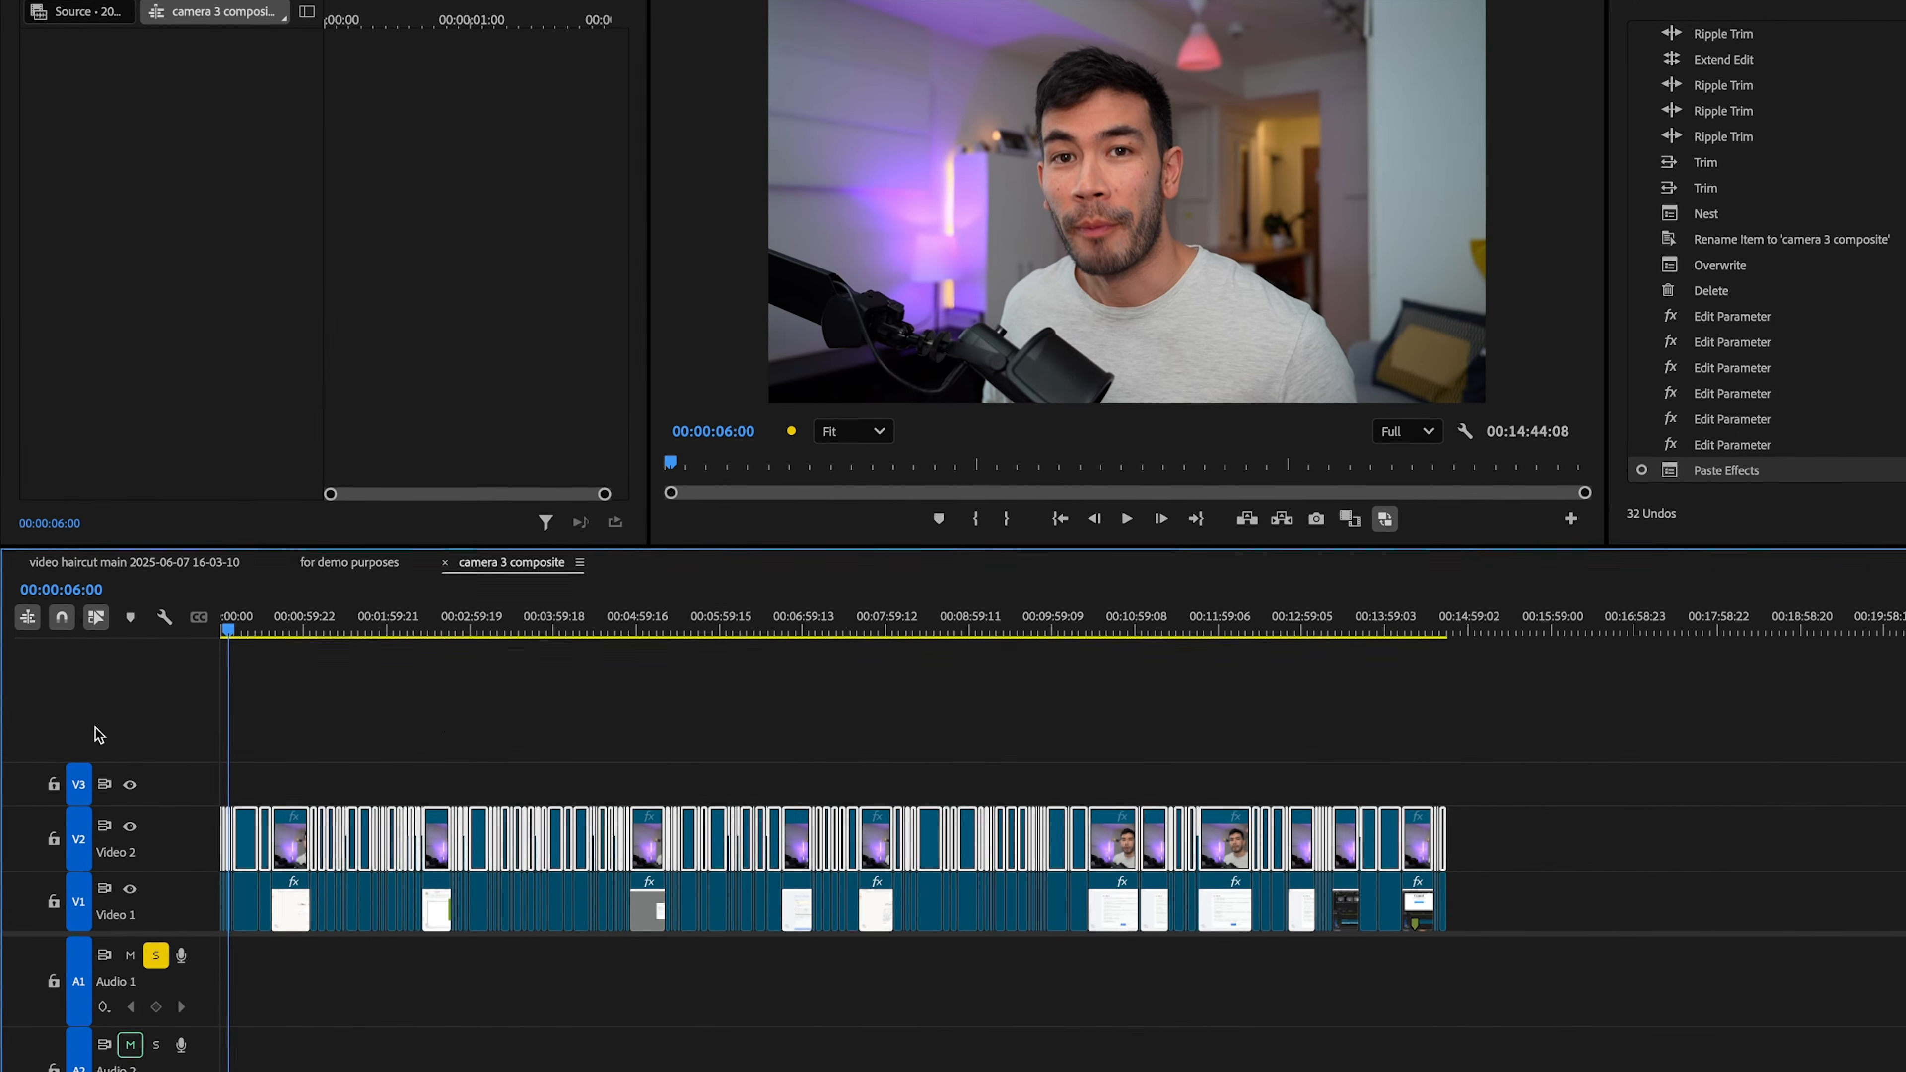
pyautogui.moveTo(554, 636); pyautogui.dragTo(1003, 690)
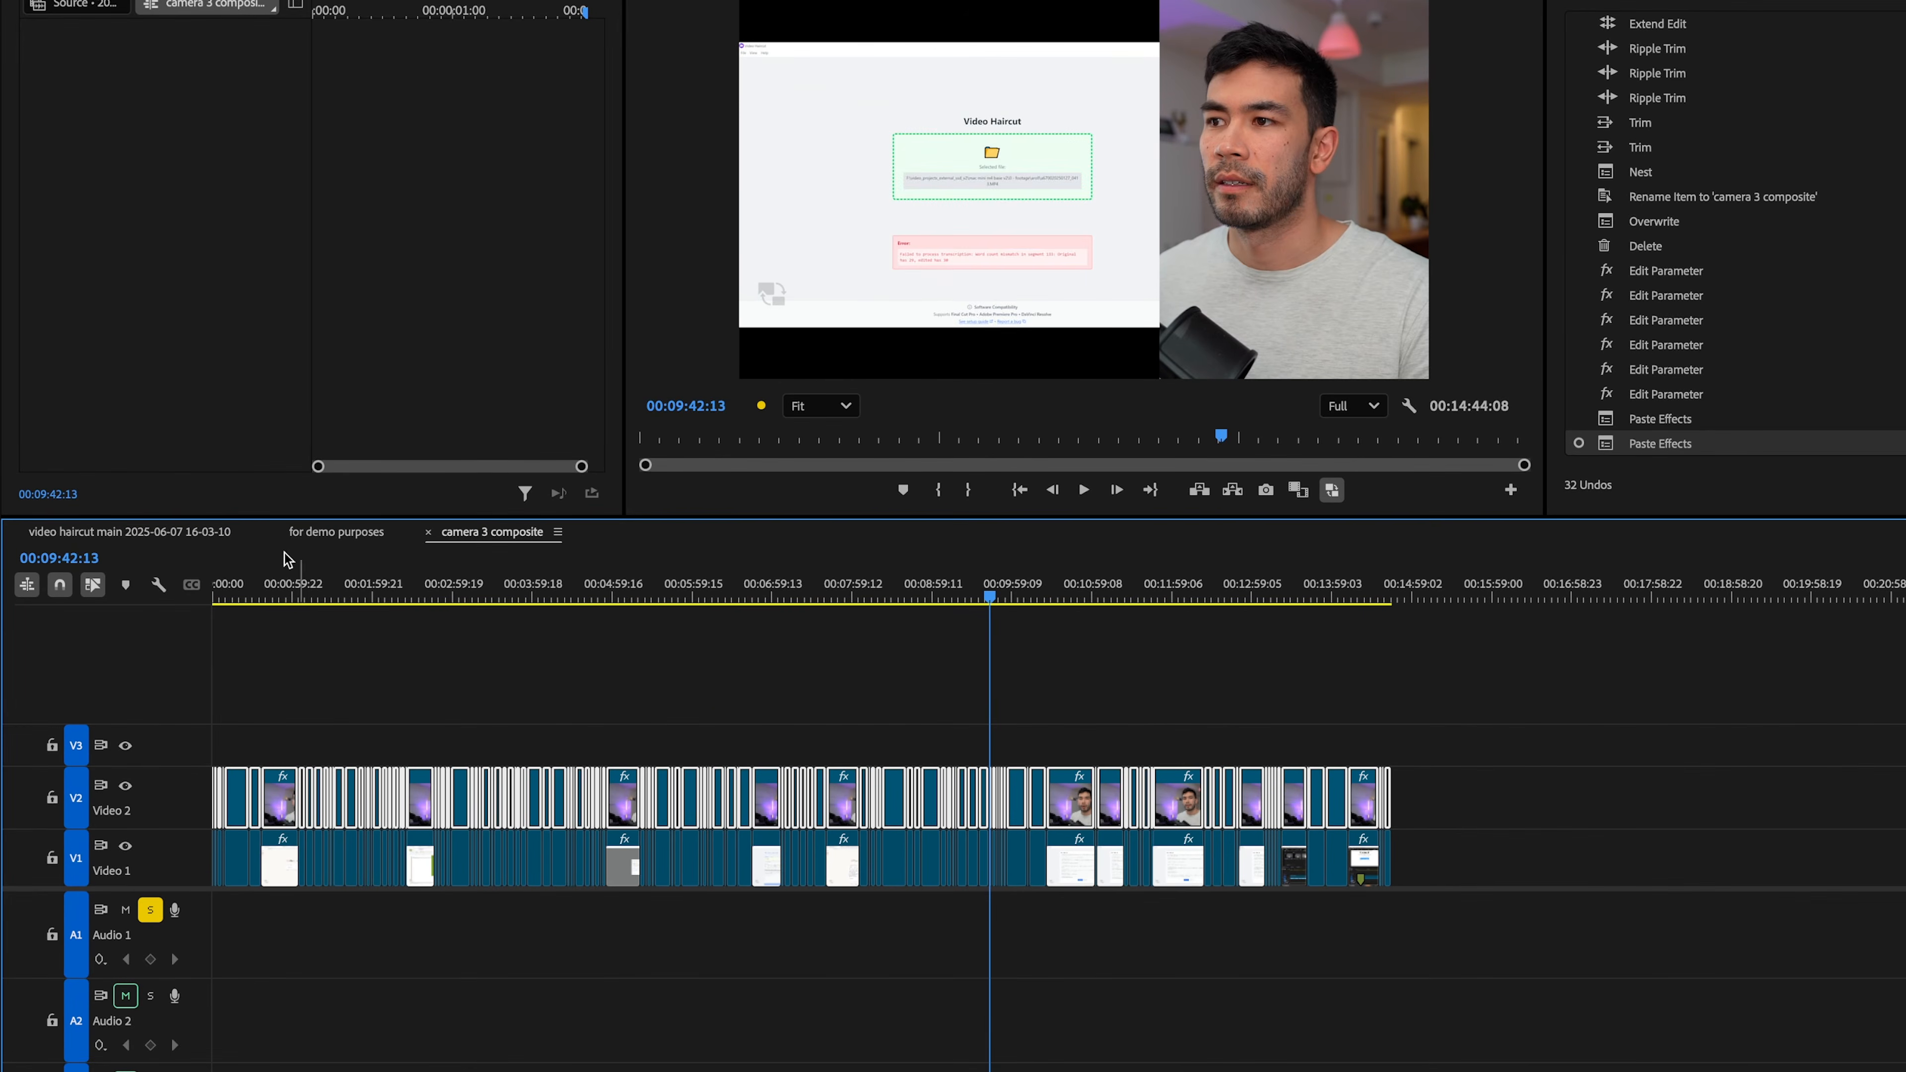
# - Nest all video clips in the "for demo purposes" sequence, including the camera 3 composite, as "Multicam final"
pyautogui.click(337, 532)
pyautogui.moveTo(1703, 878); pyautogui.dragTo(298, 762)
pyautogui.rightClick(411, 734)
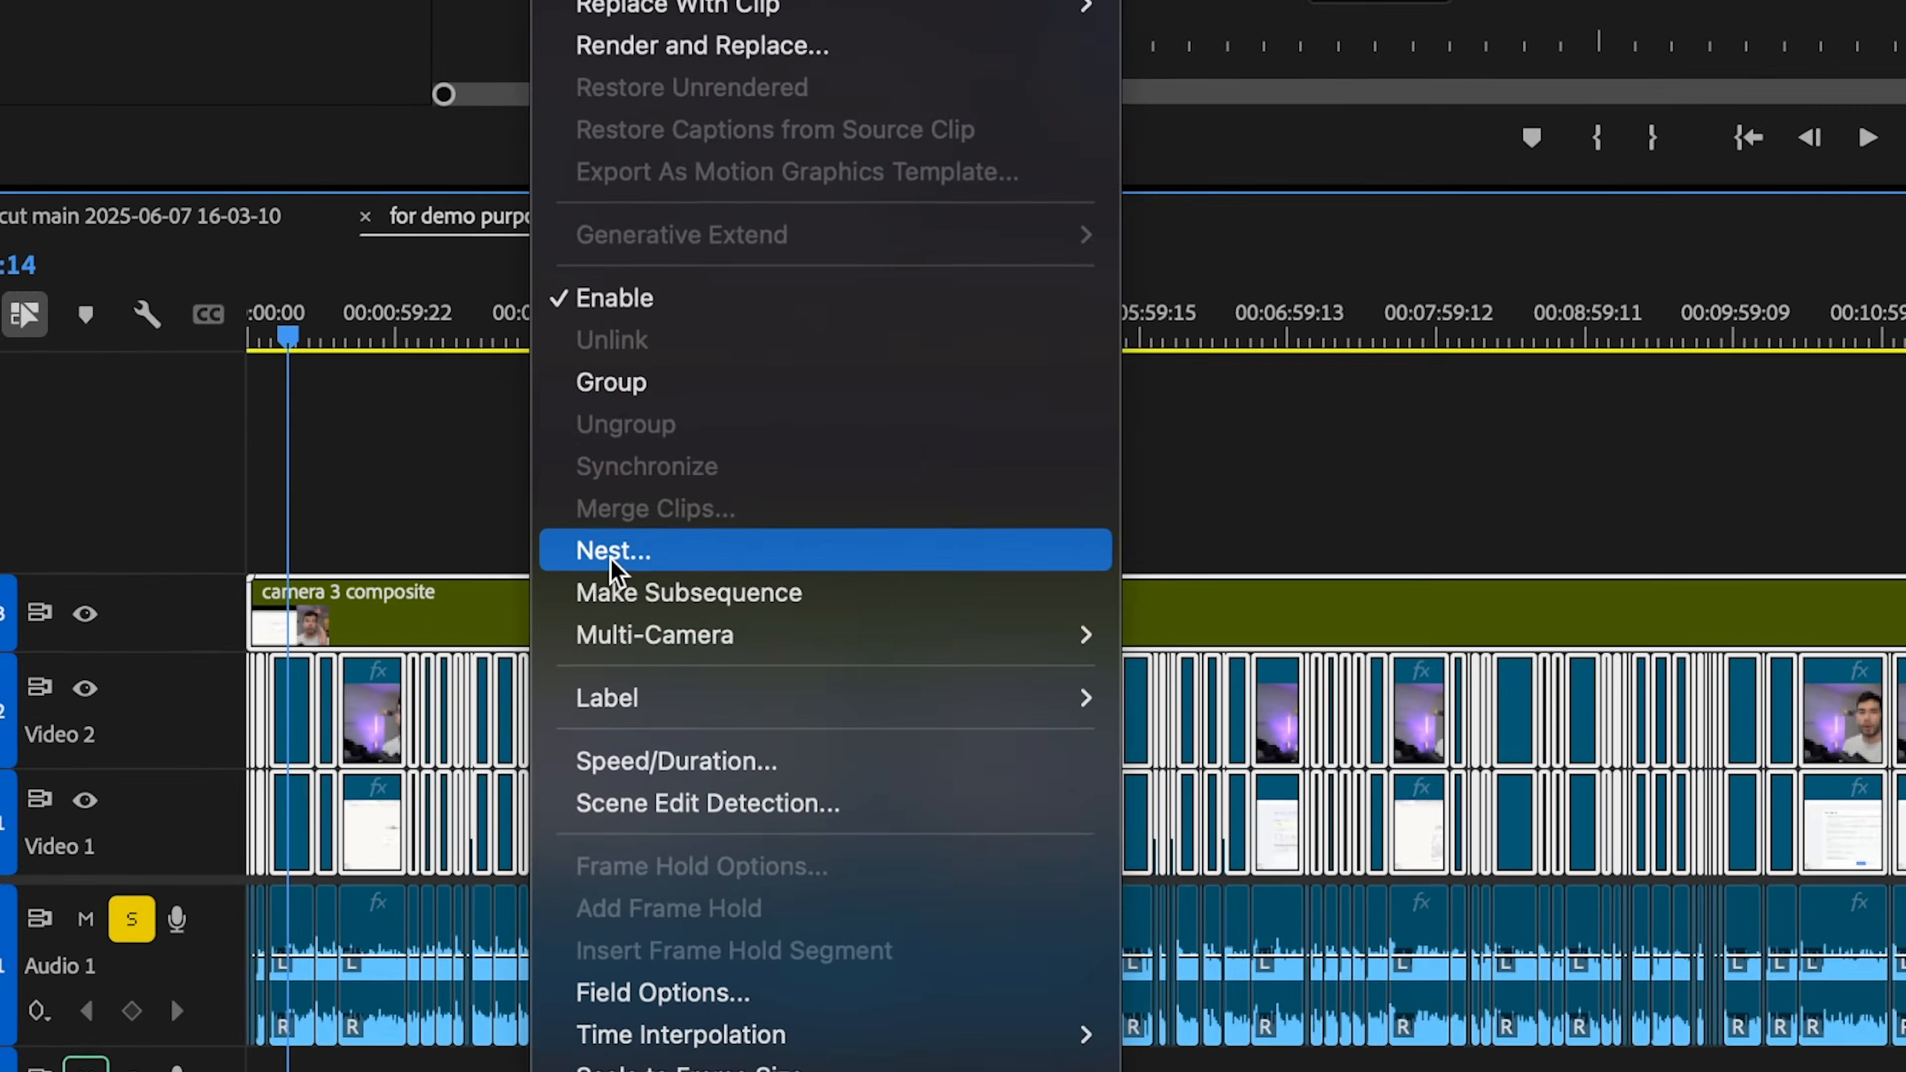
pyautogui.click(689, 450)
pyautogui.click(1575, 573)
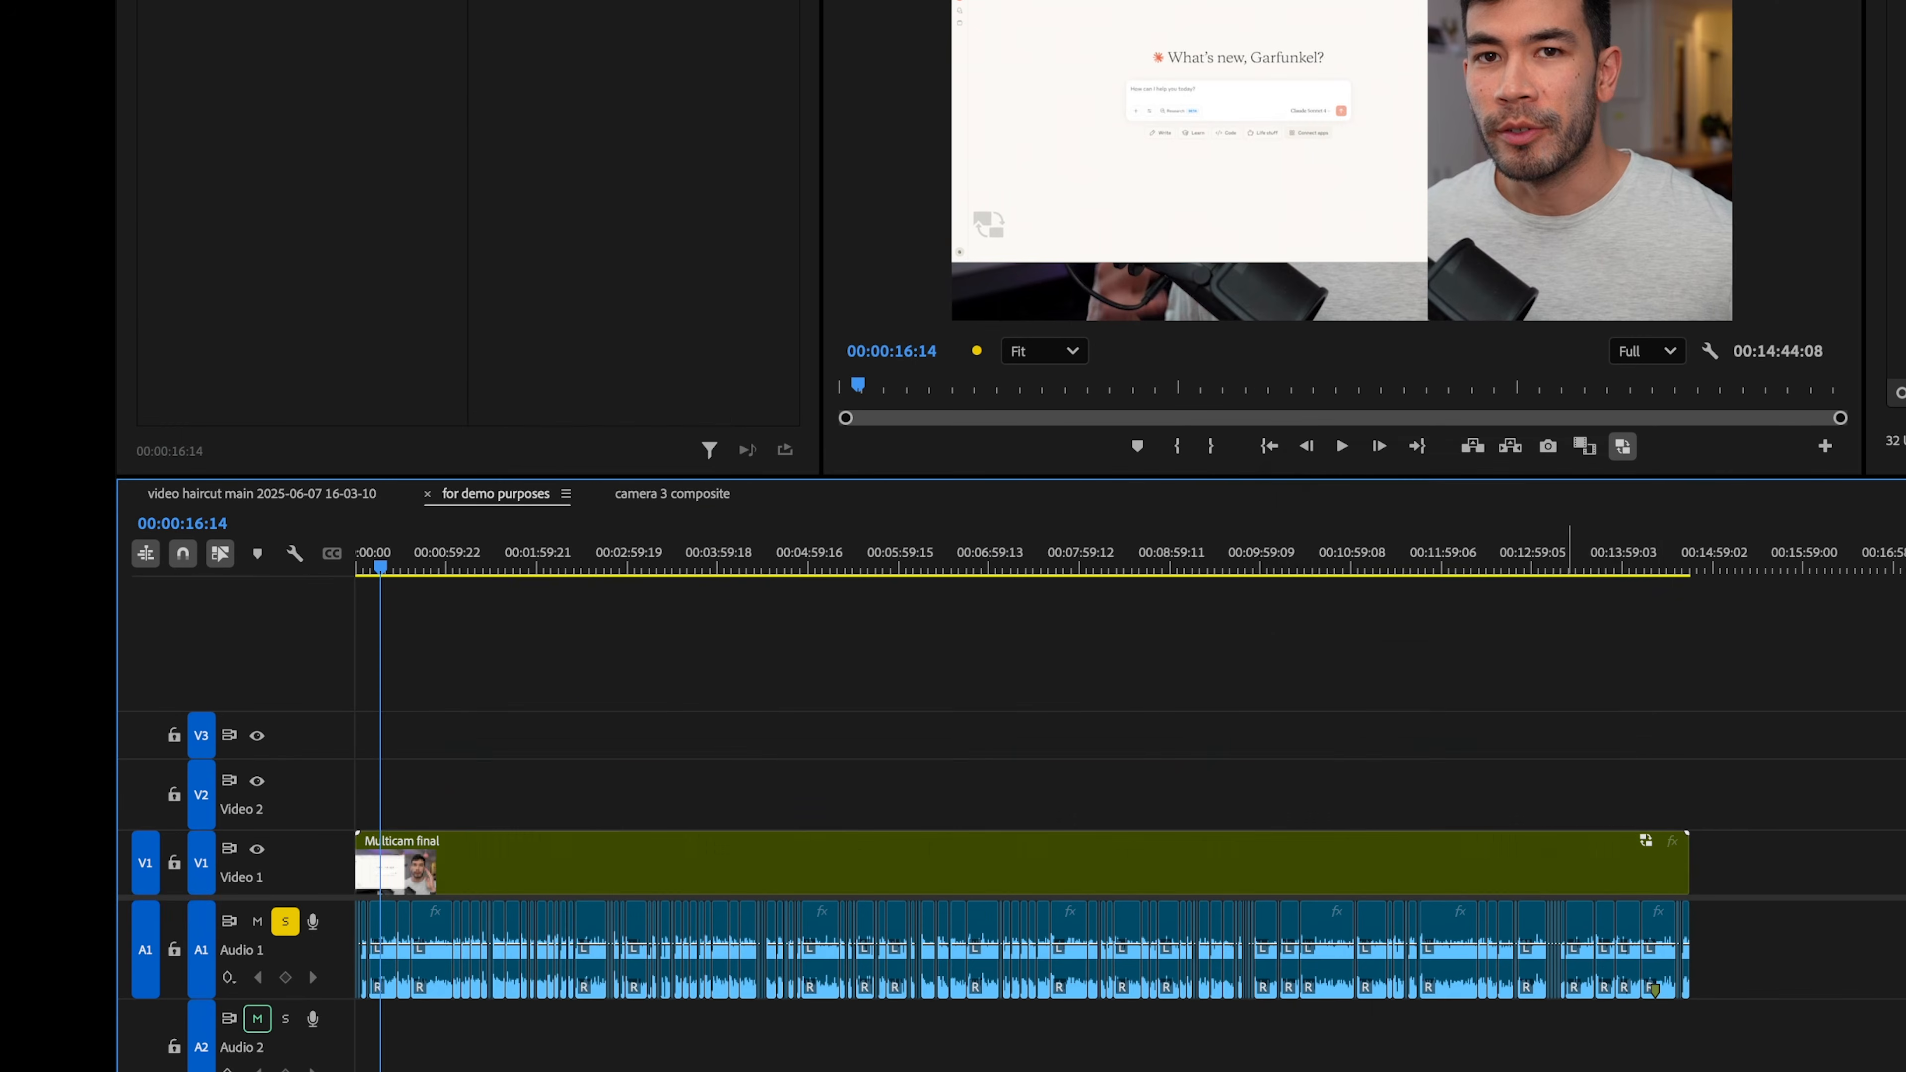
# - Enable multi-camera on the nested "Multicam final" clip
pyautogui.rightClick(947, 863)
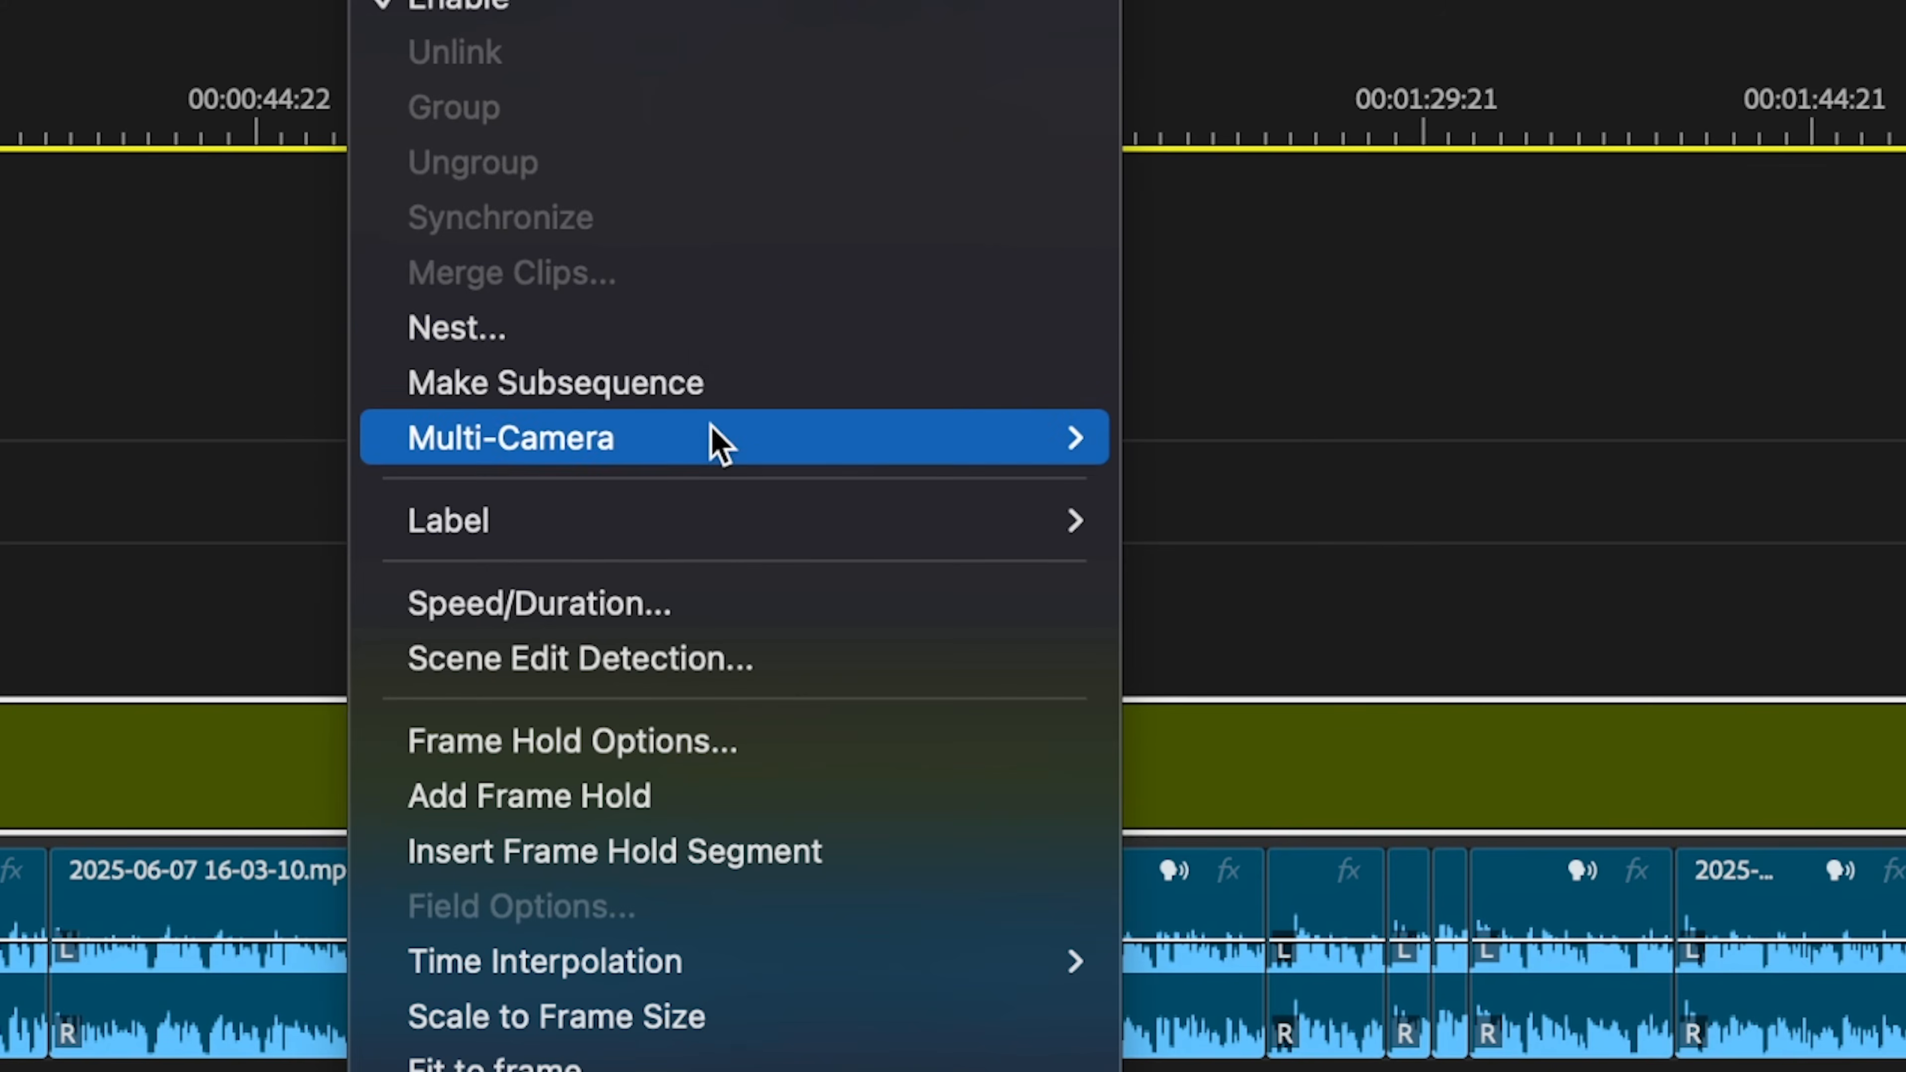
pyautogui.moveTo(714, 439)
pyautogui.click(1170, 460)
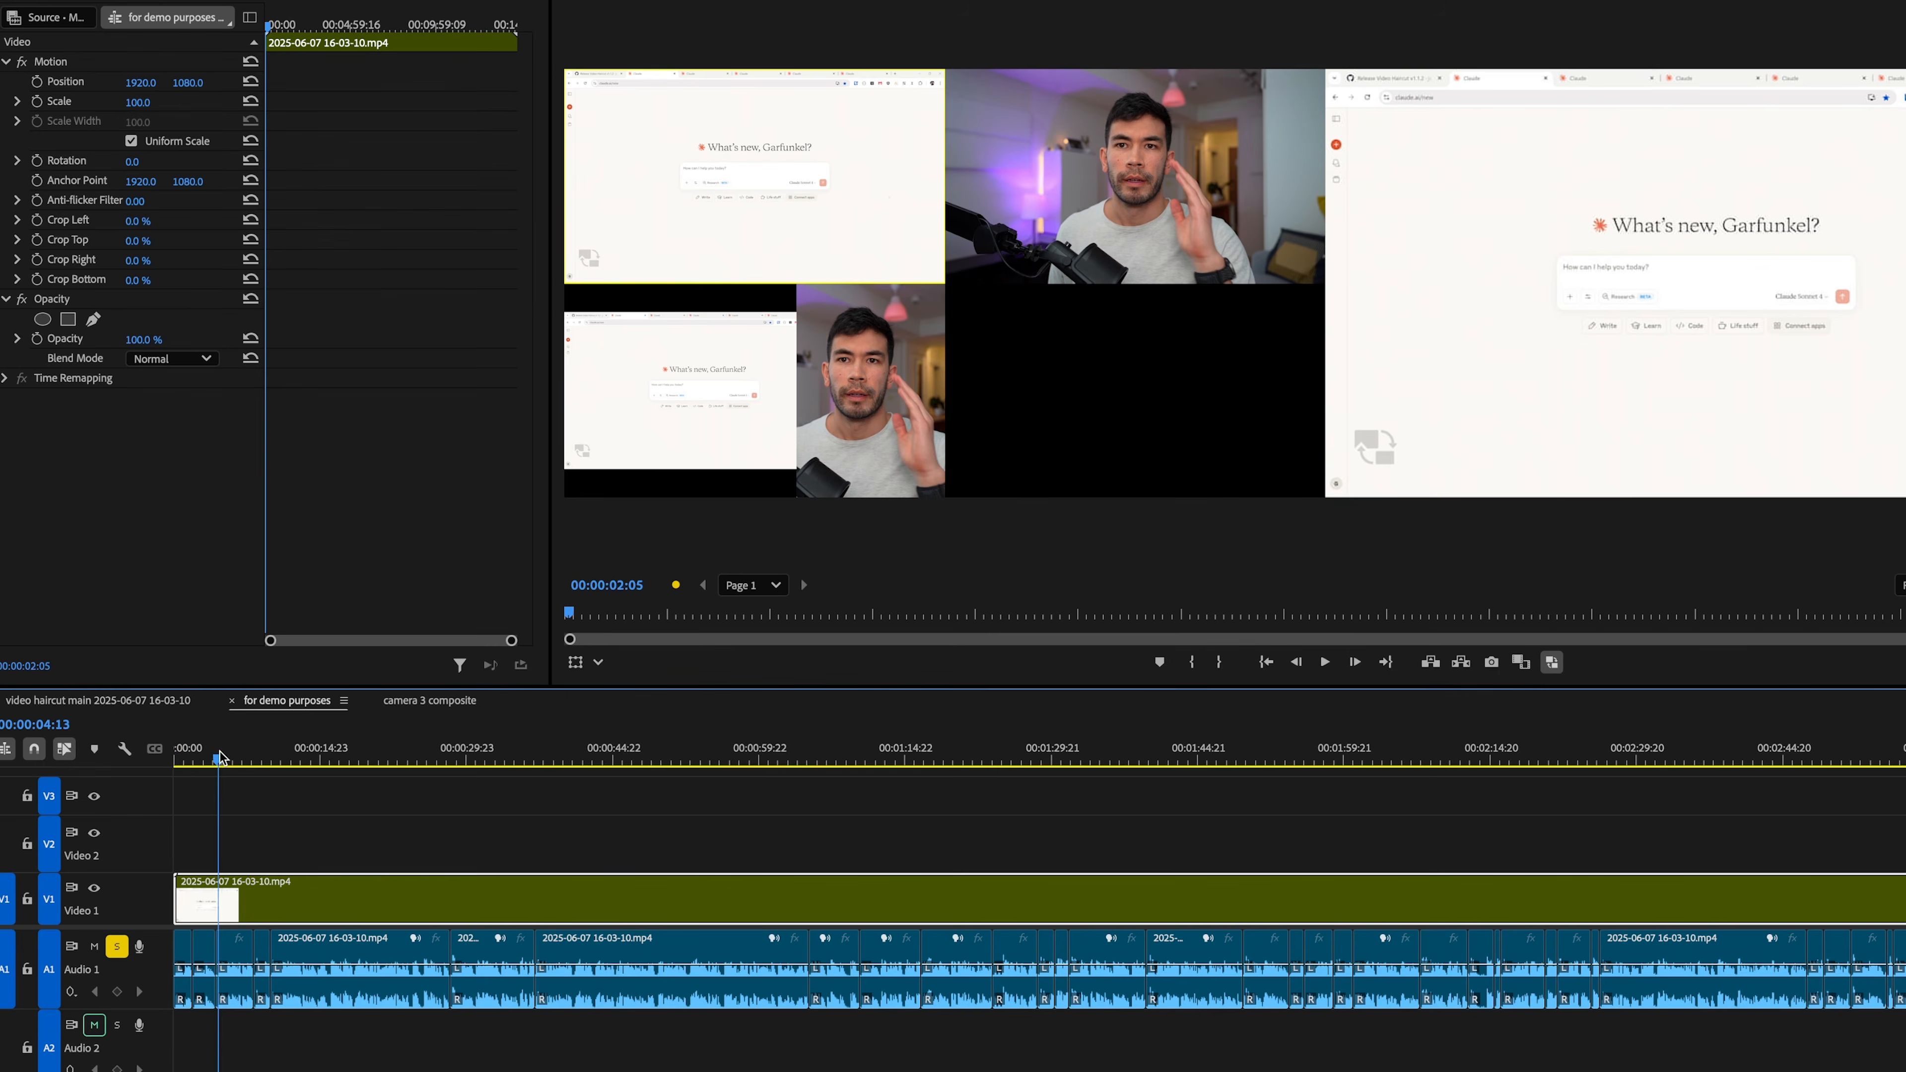
# - Cut the multicam clip to angle 2 at about 00:00:04:13, angle 3 at about 00:00:19:12, and angles 2, 3 and 1 further along
pyautogui.press('2')
pyautogui.moveTo(224, 758); pyautogui.dragTo(364, 762)
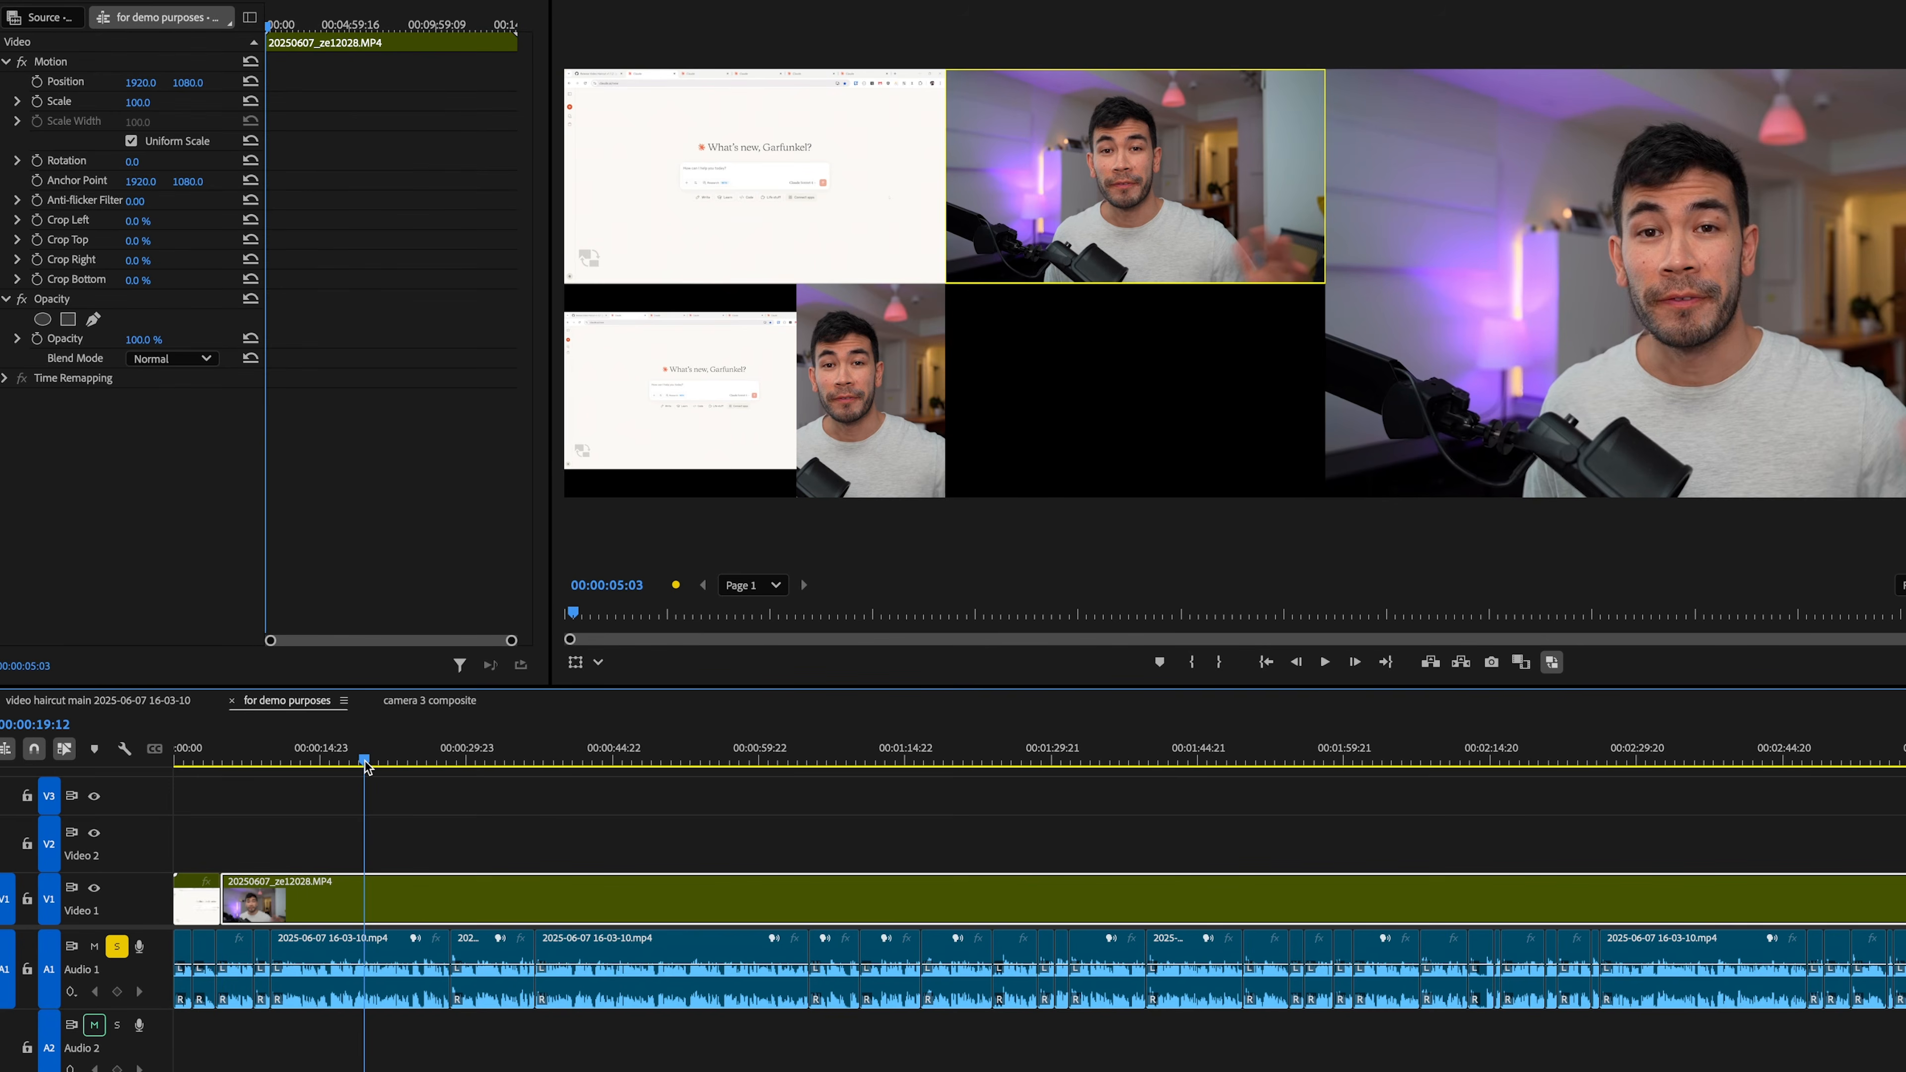
pyautogui.press('3')
pyautogui.moveTo(535, 755); pyautogui.dragTo(1069, 803)
pyautogui.press('2')
pyautogui.press('3')
pyautogui.press('1')
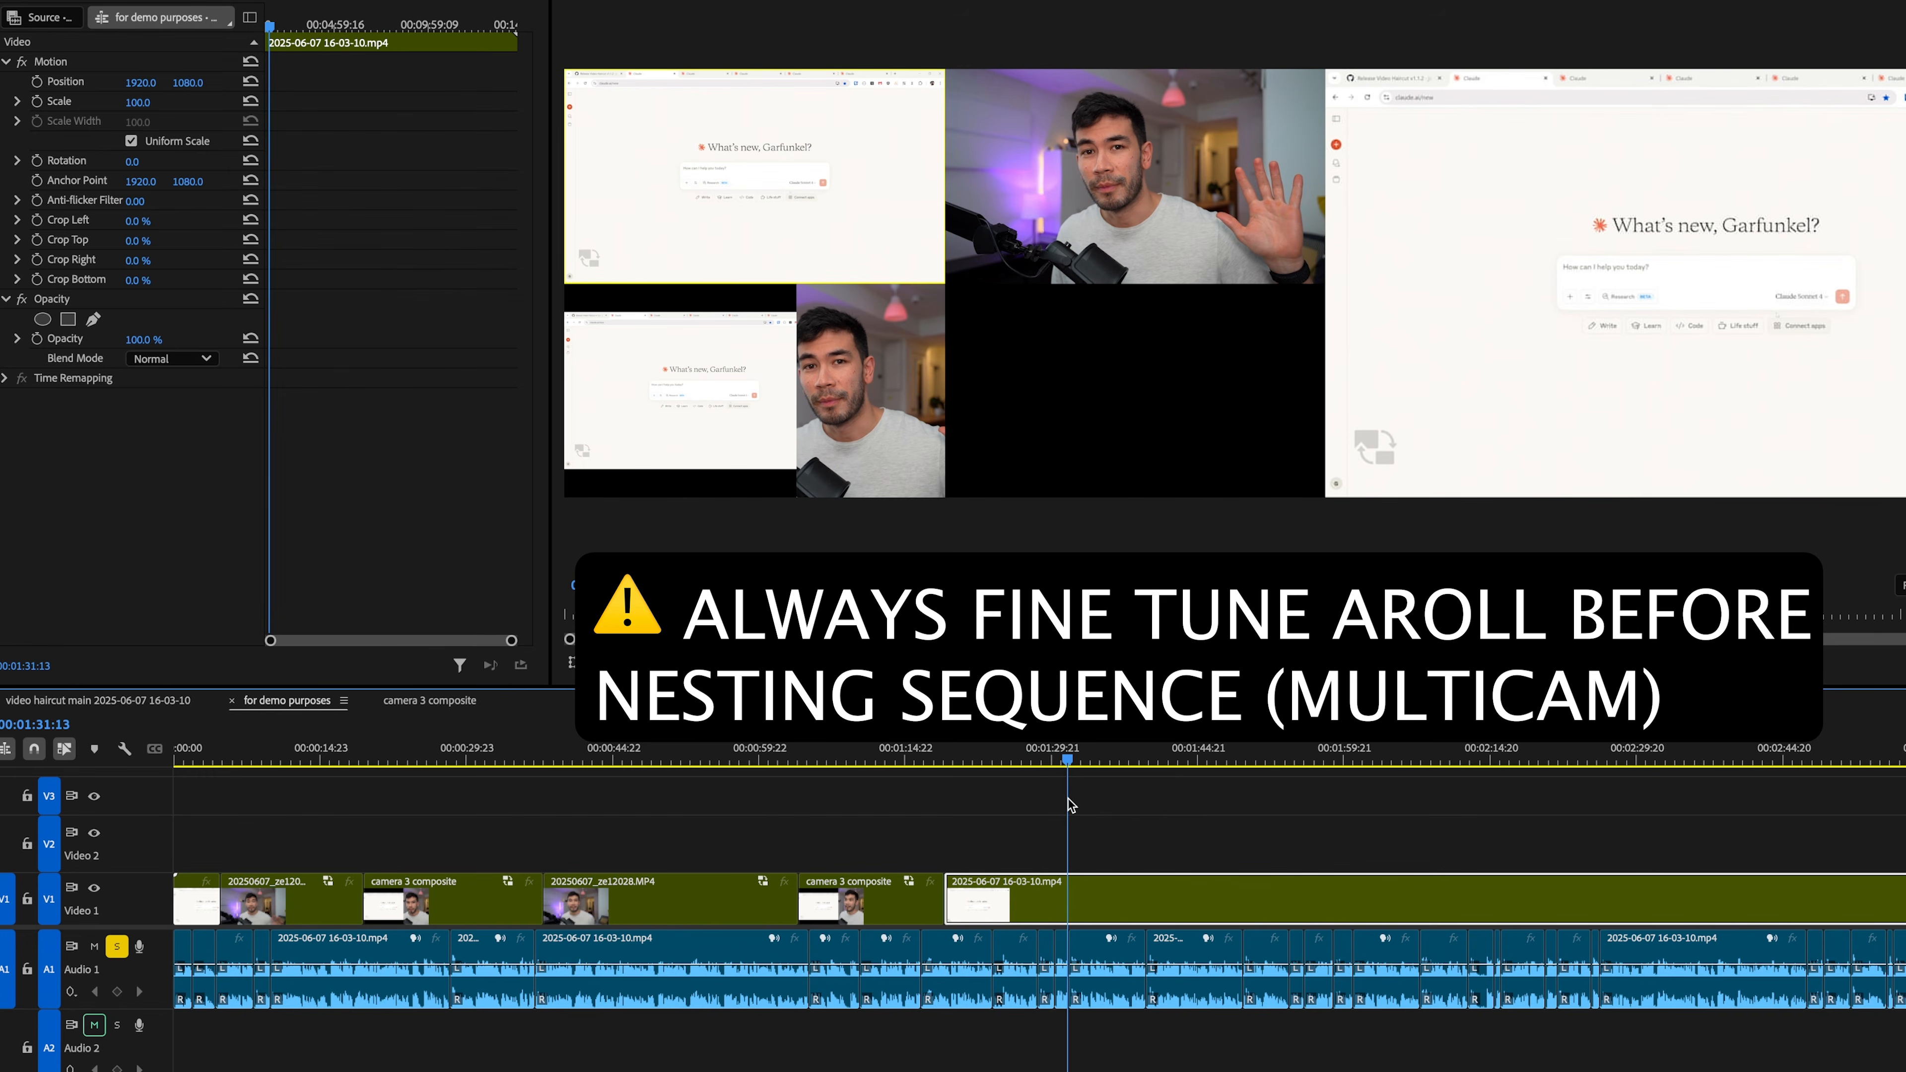